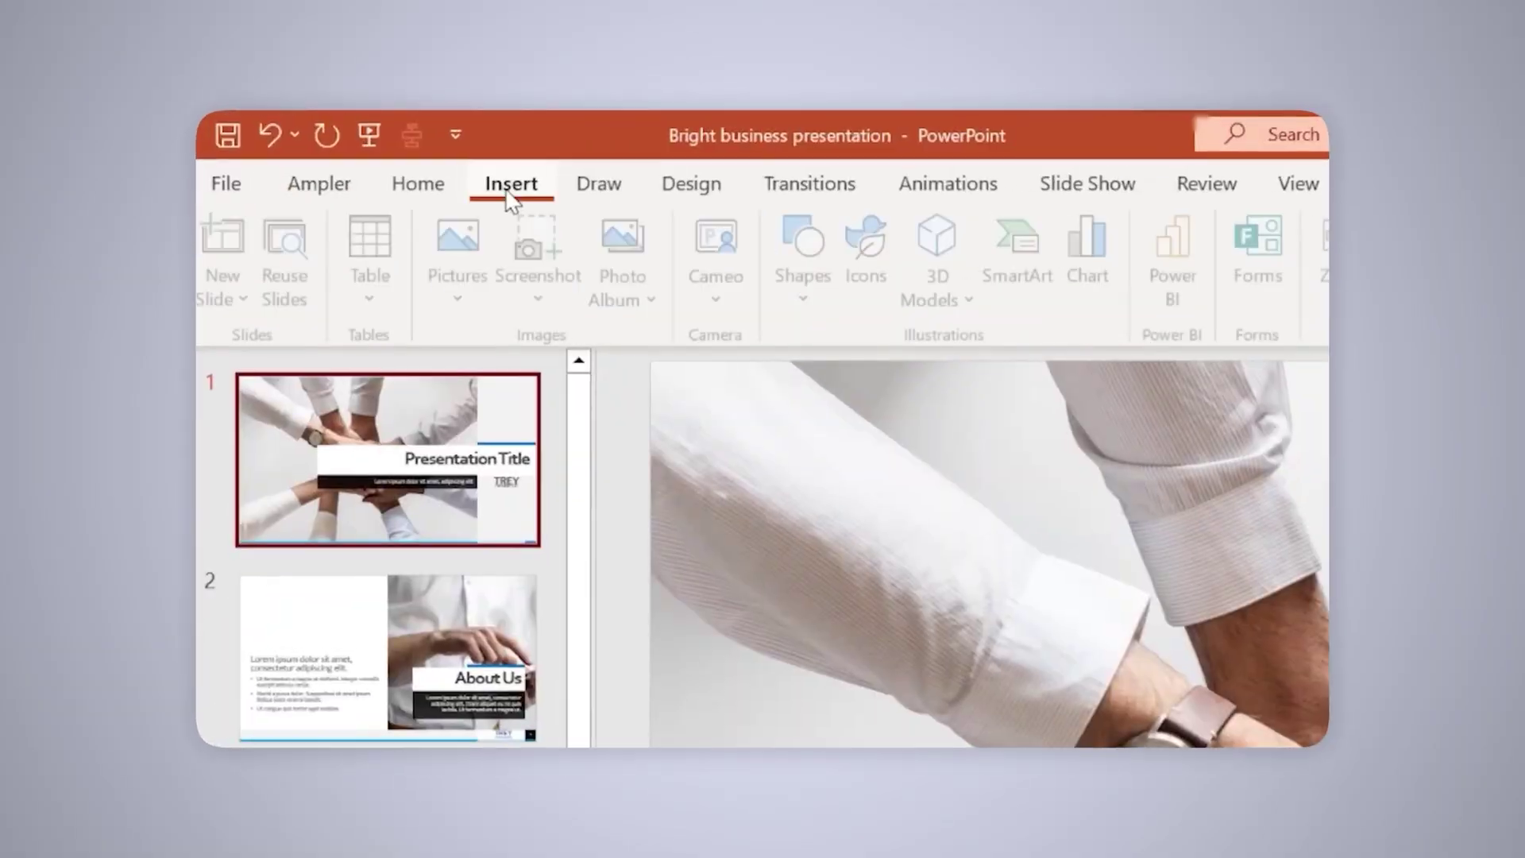
Select the Google Docs campaign notes from 'The campaign ran…' down to the last bullet.
click(216, 292)
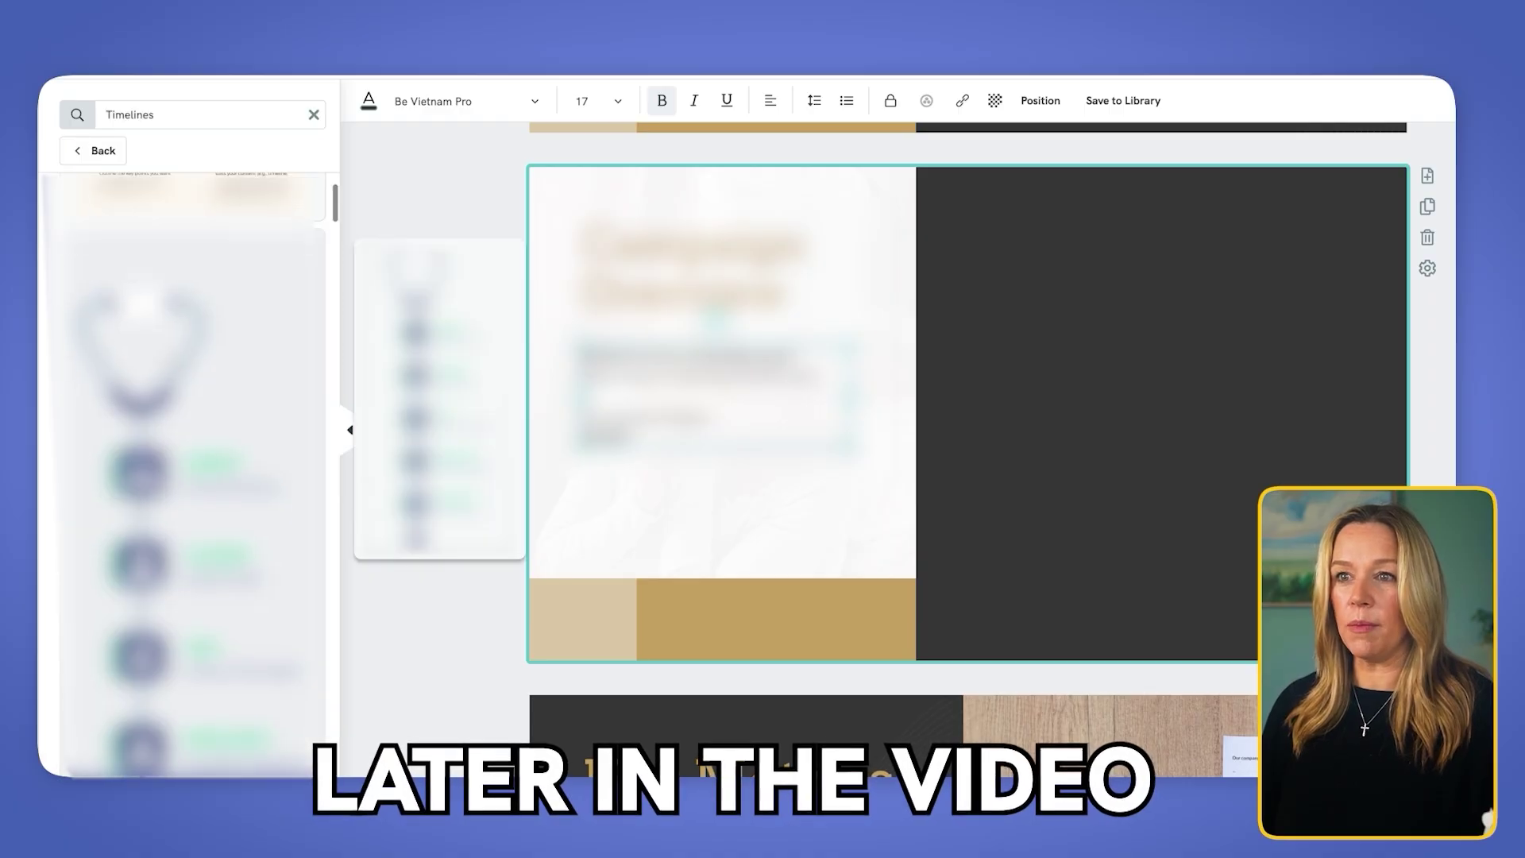
scroll(191, 413, down, 10)
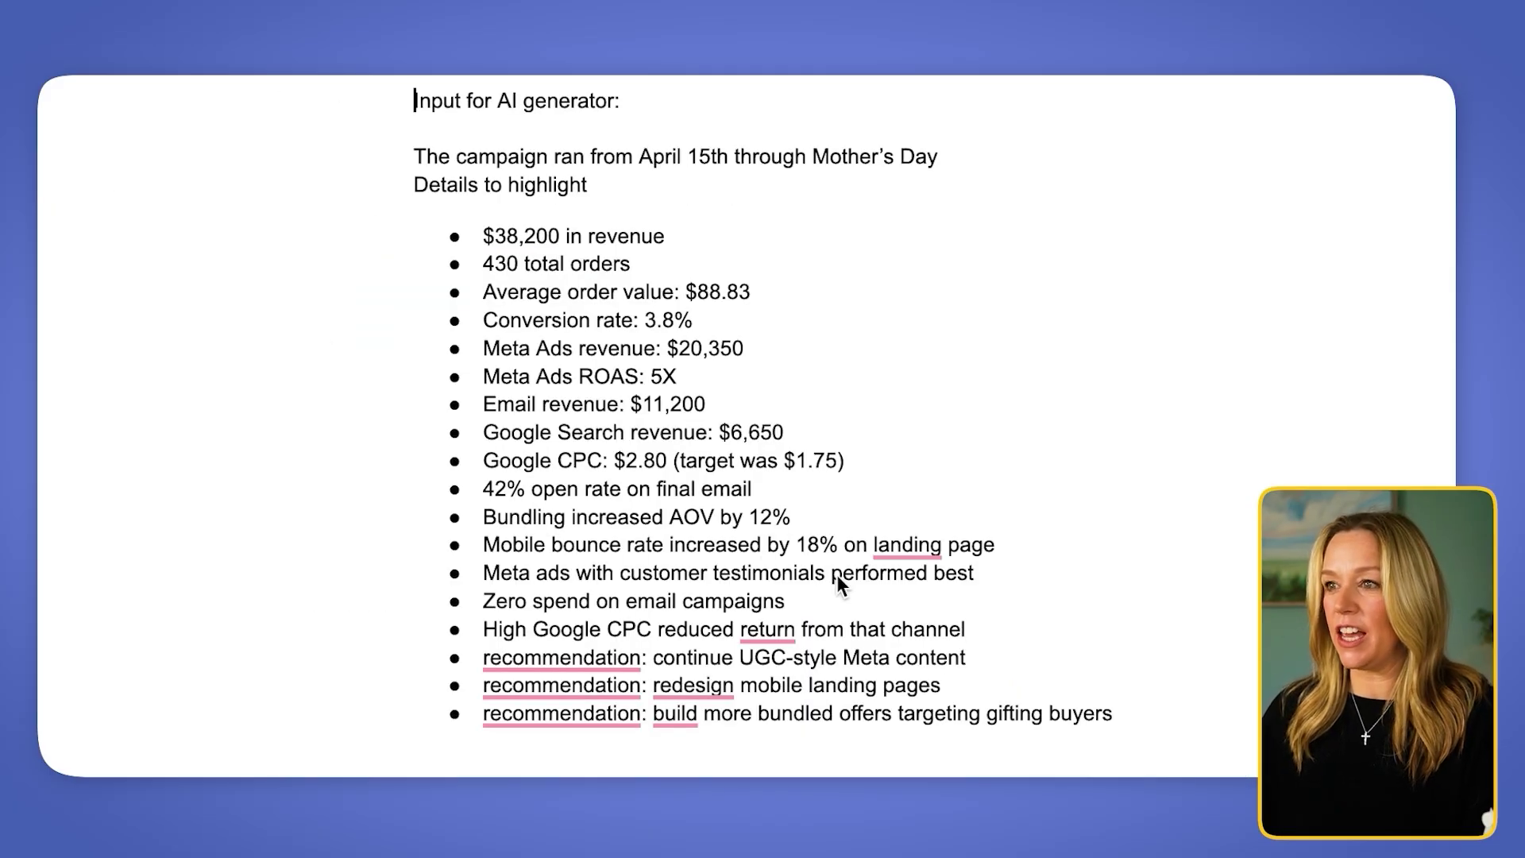
drag(1031, 710, 392, 166)
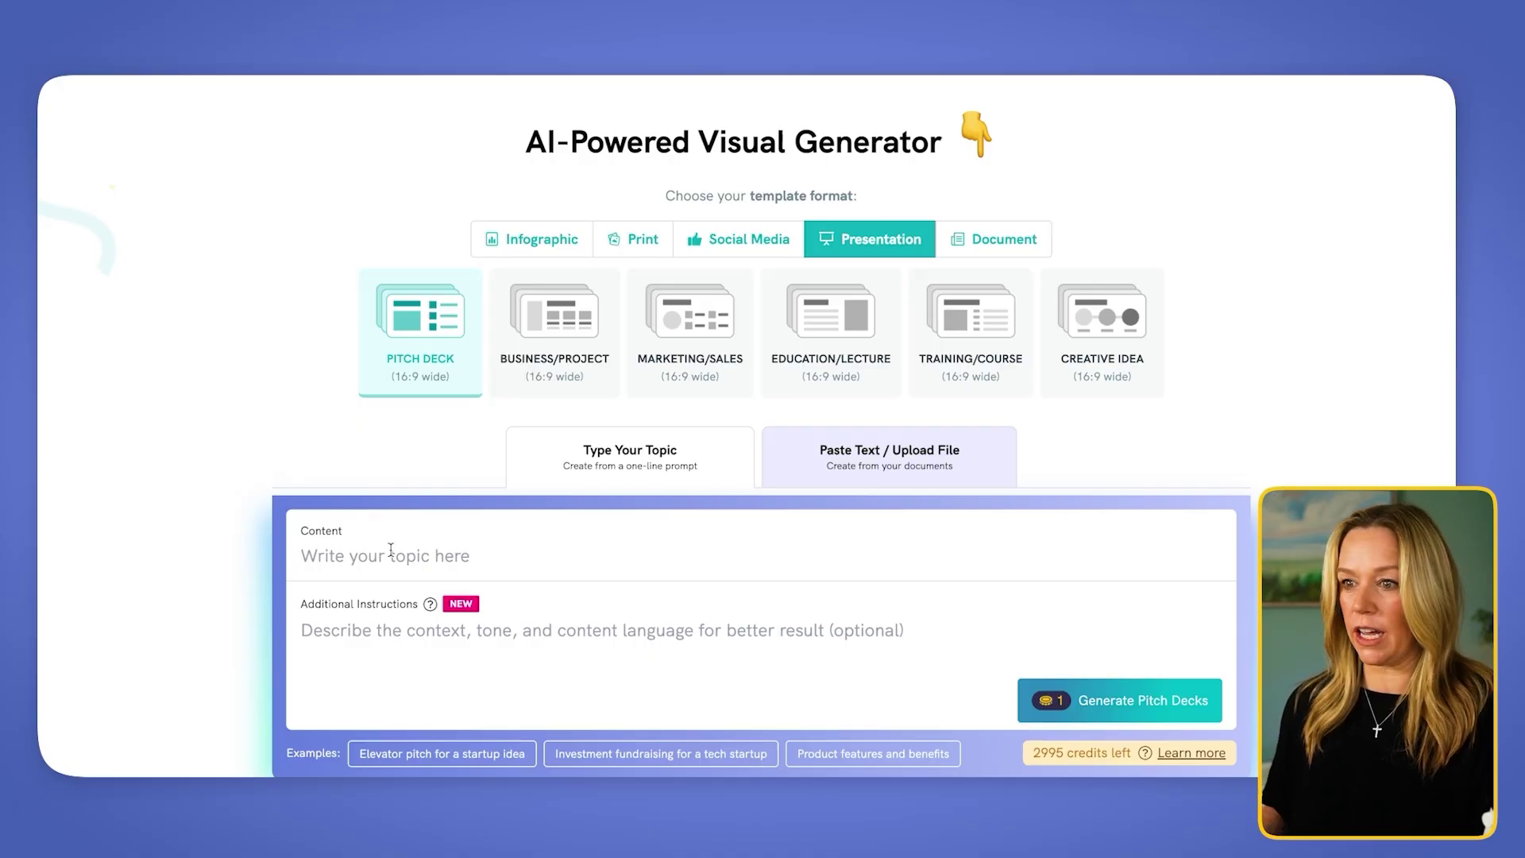
Enter the Mother's Day marketing campaign topic and paste the campaign notes as additional instructions.
click(390, 555)
text(Mother's Day Marketing Campaign Results for Wild Fern C)
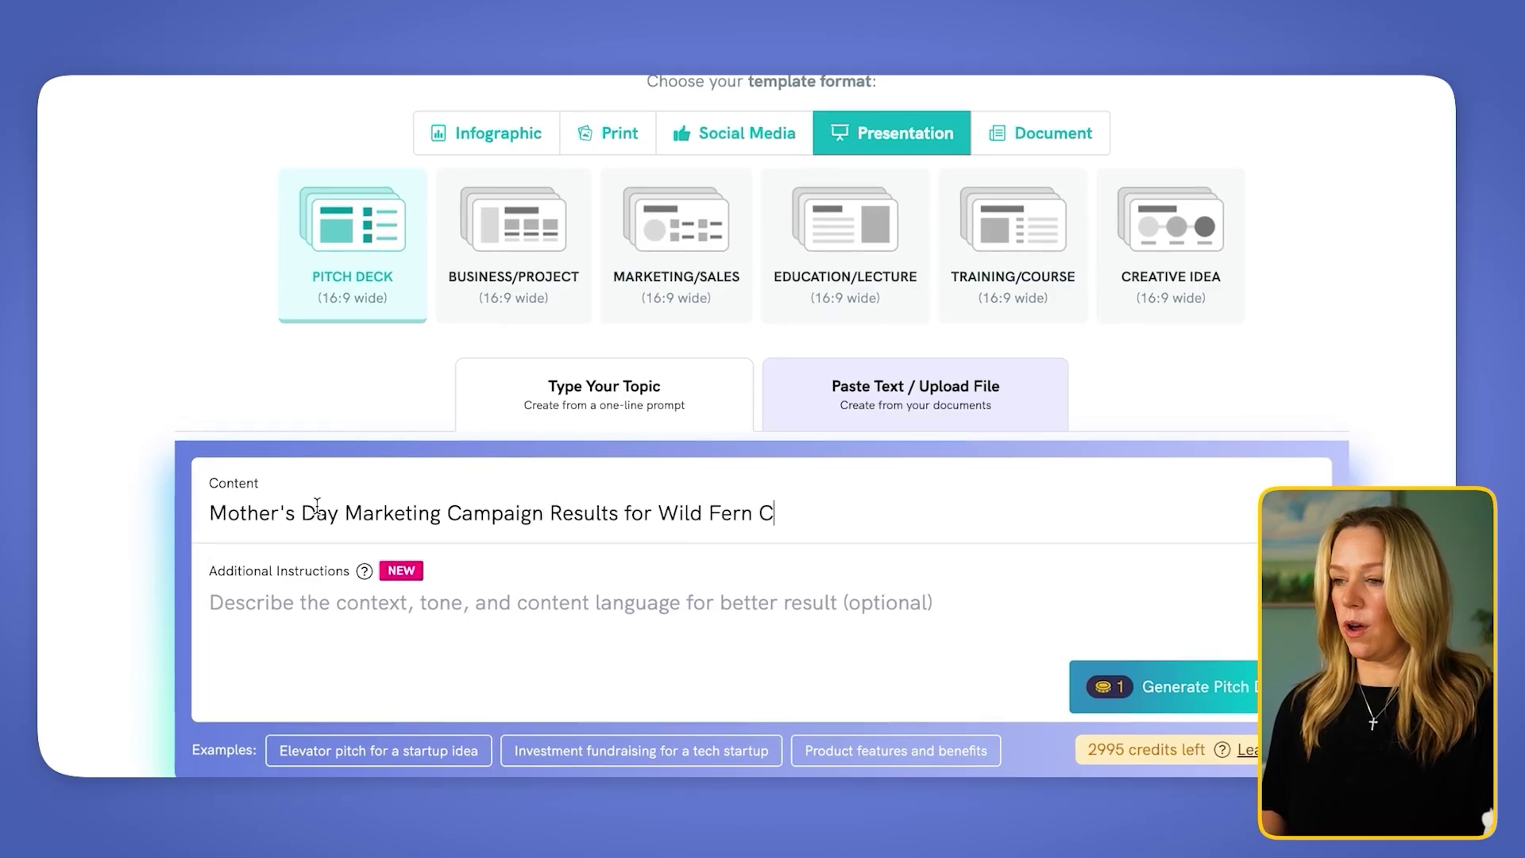
text(company)
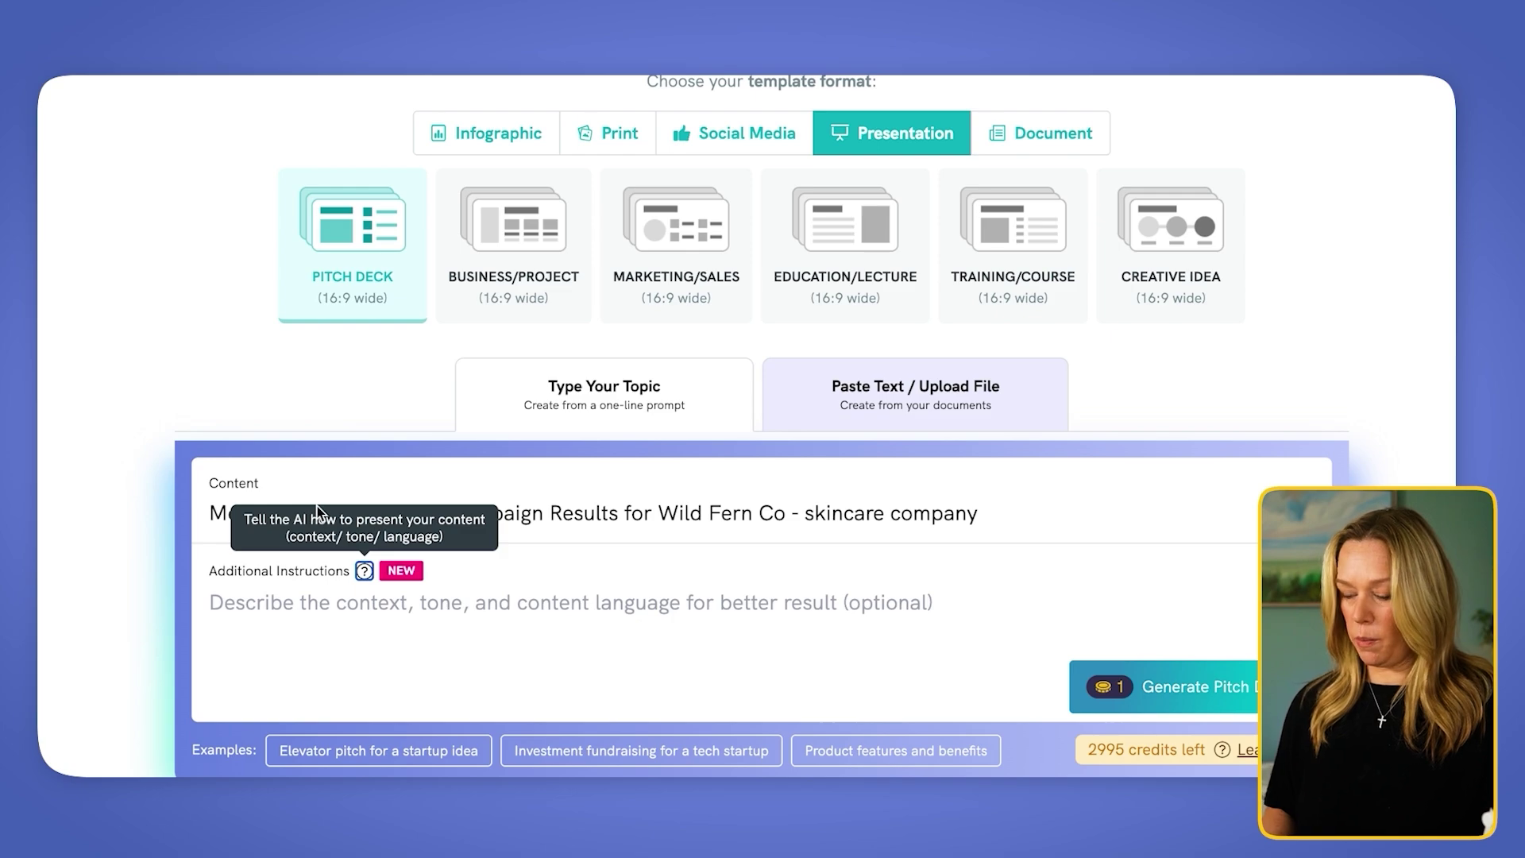
click(299, 596)
text(Meta ads with customer testimonials performed best Zero spend on email campaigns High Google CPC reduced return from that channel recommendation: continue UGC-style Meta content recommendation: redesign mobile landing pages recommendation: build more bundled offers targeting gifting buyers)
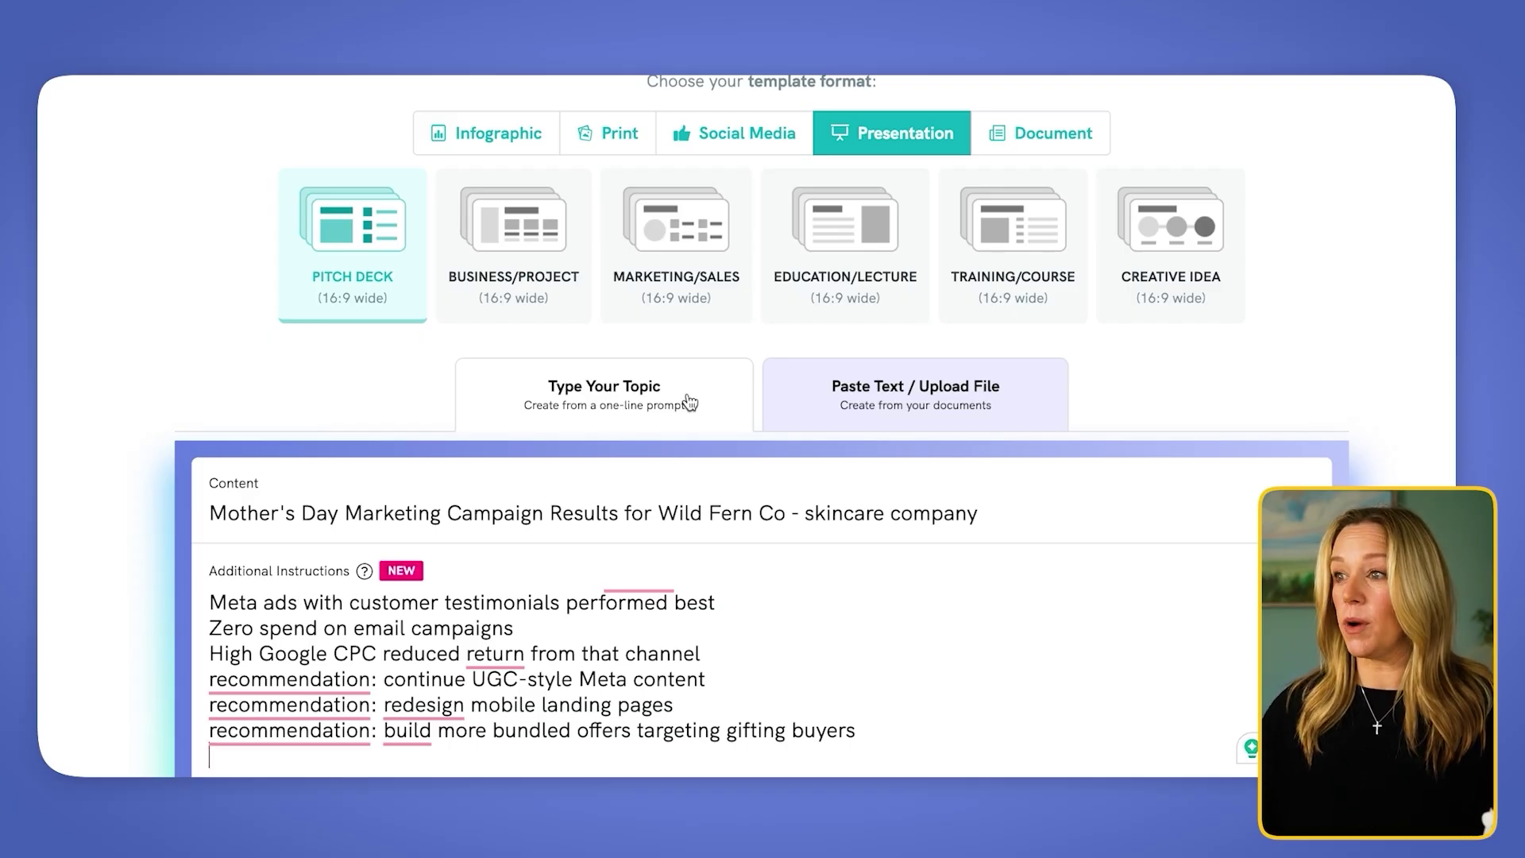
Generate a Business/Project deck and pick the gold and charcoal design.
click(530, 274)
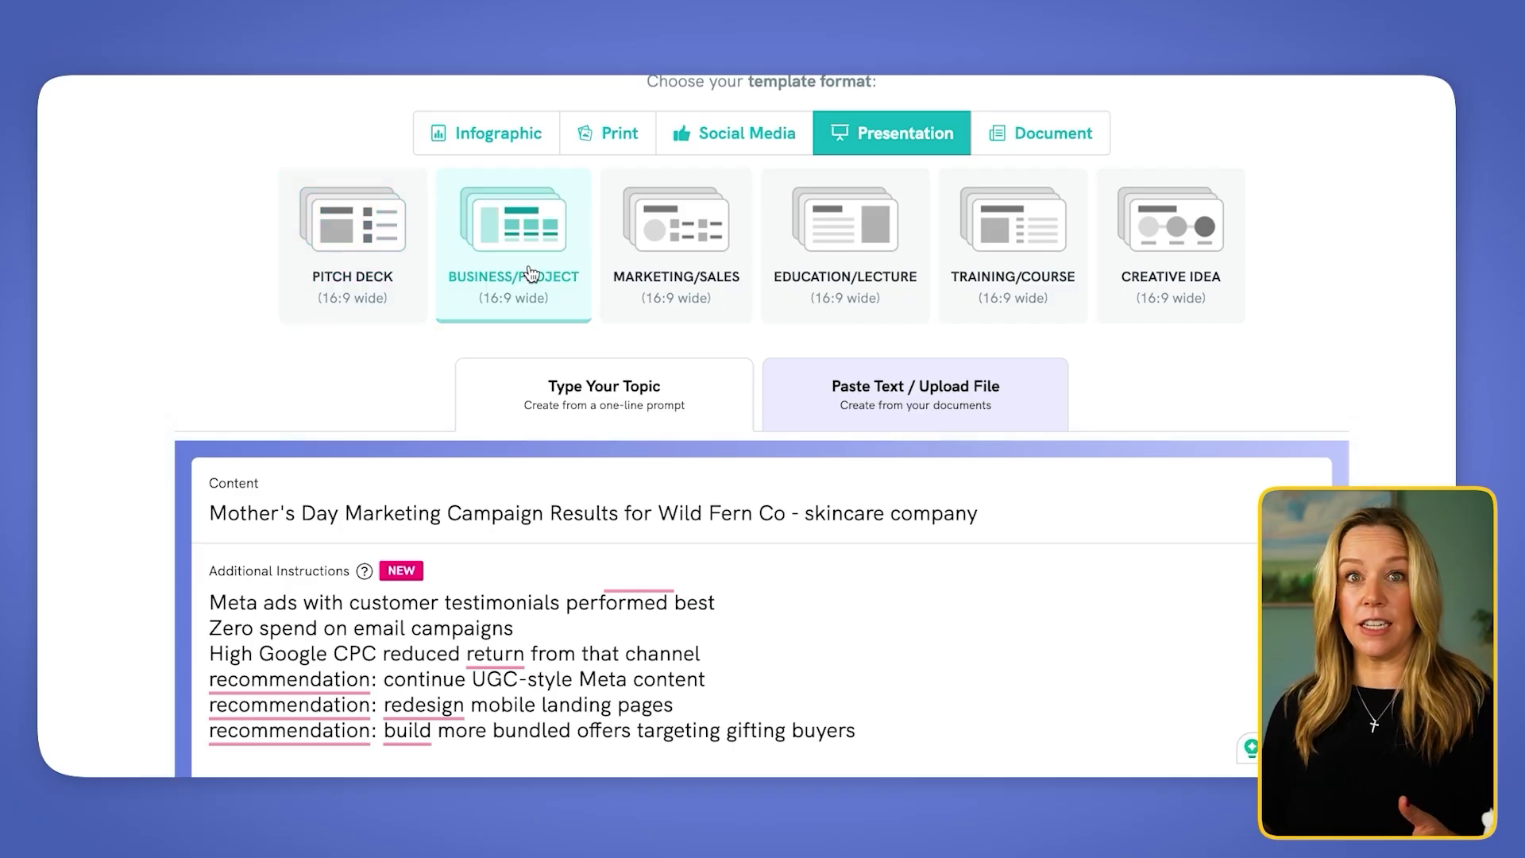
scroll(1045, 415, down, 2)
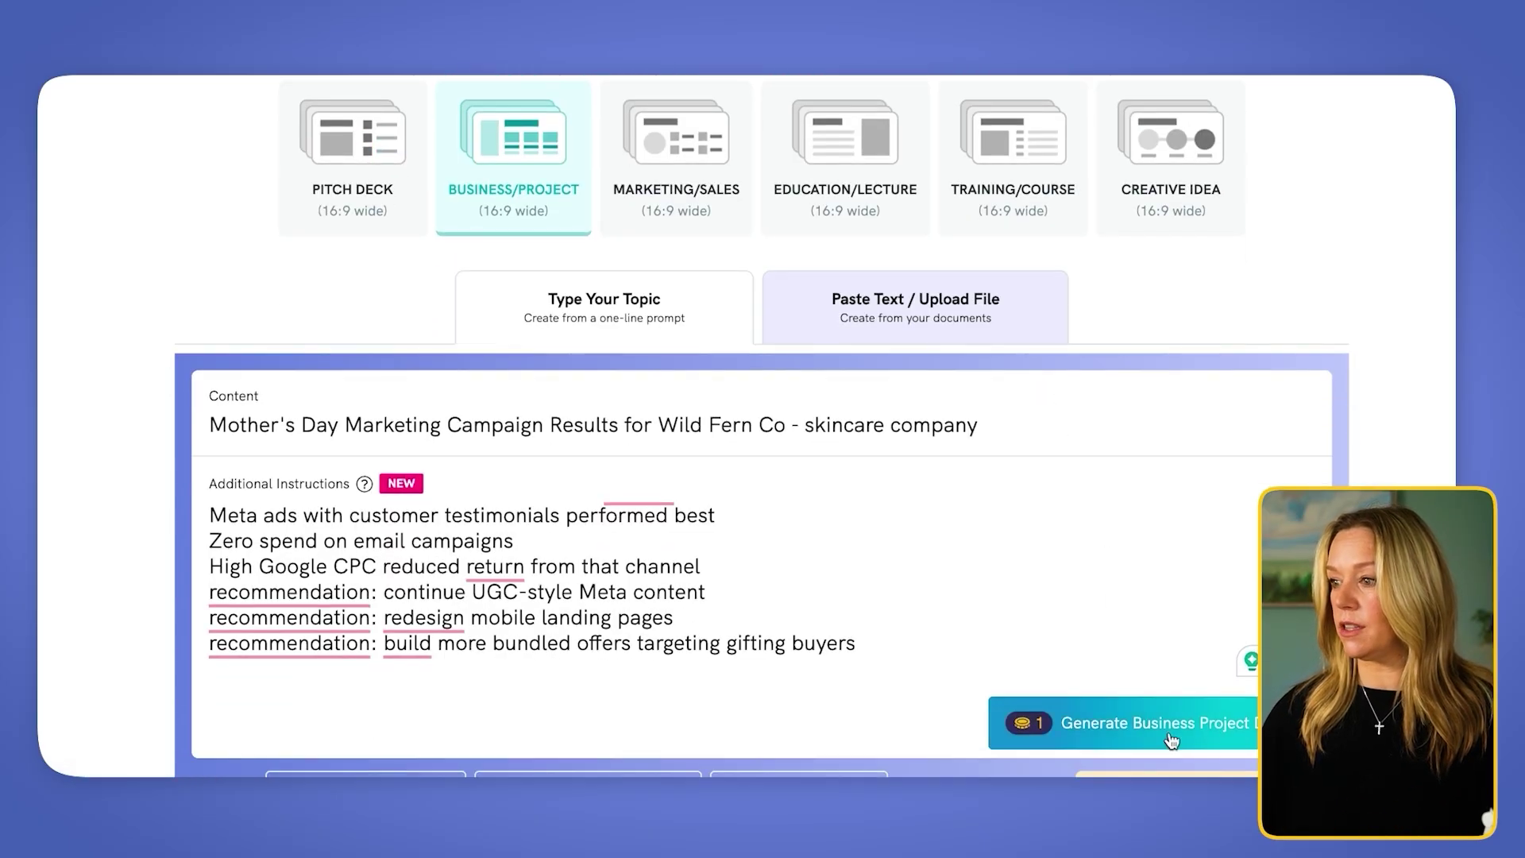
click(1169, 740)
click(123, 661)
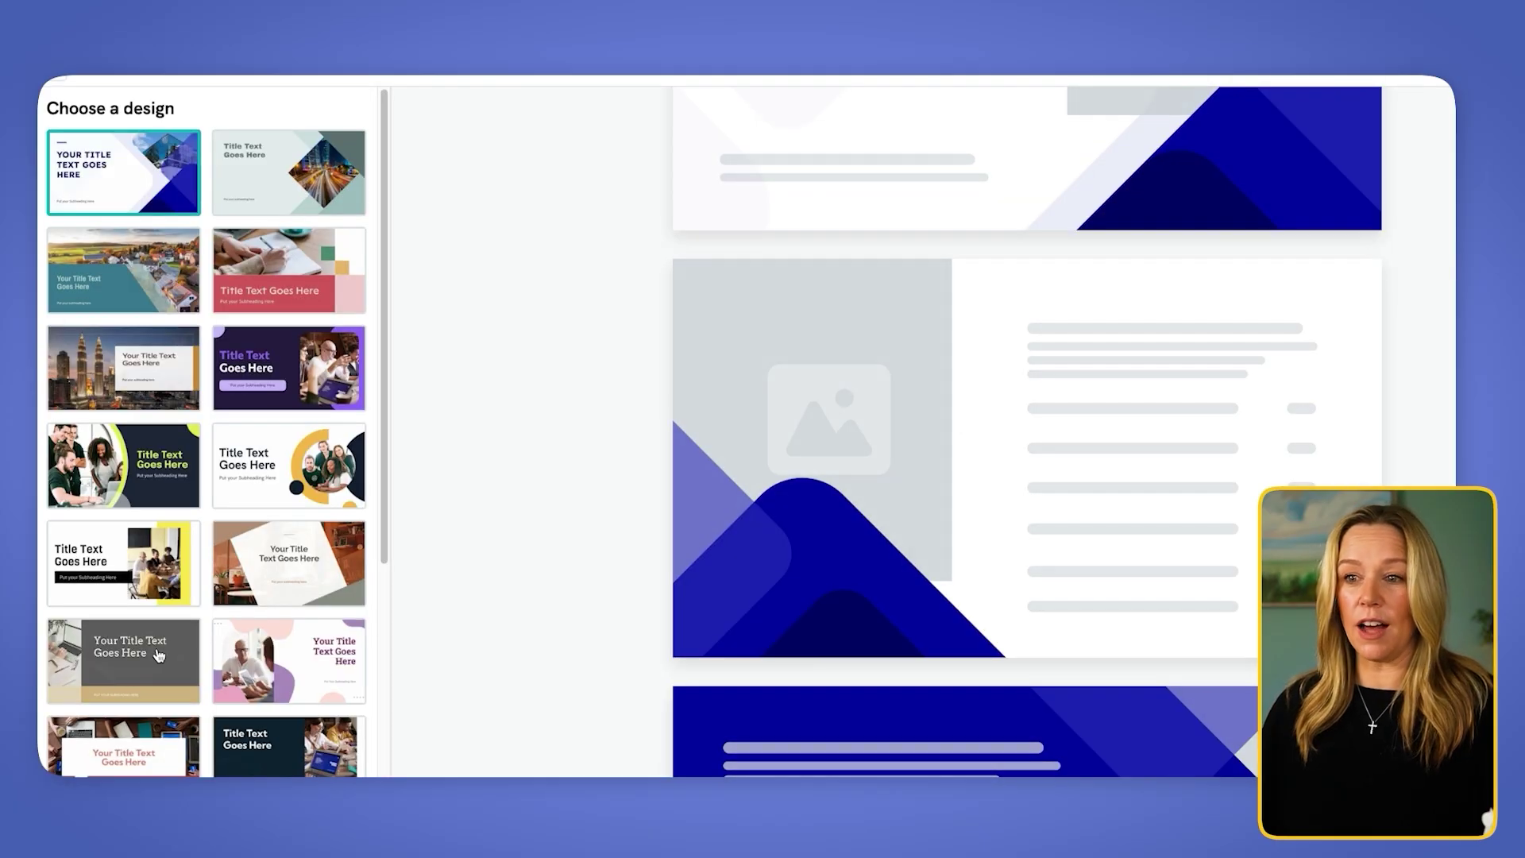
Preview the gold-and-charcoal title, contents, introduction, overview and key metrics slides, then save for editing.
scroll(570, 579, down, 2)
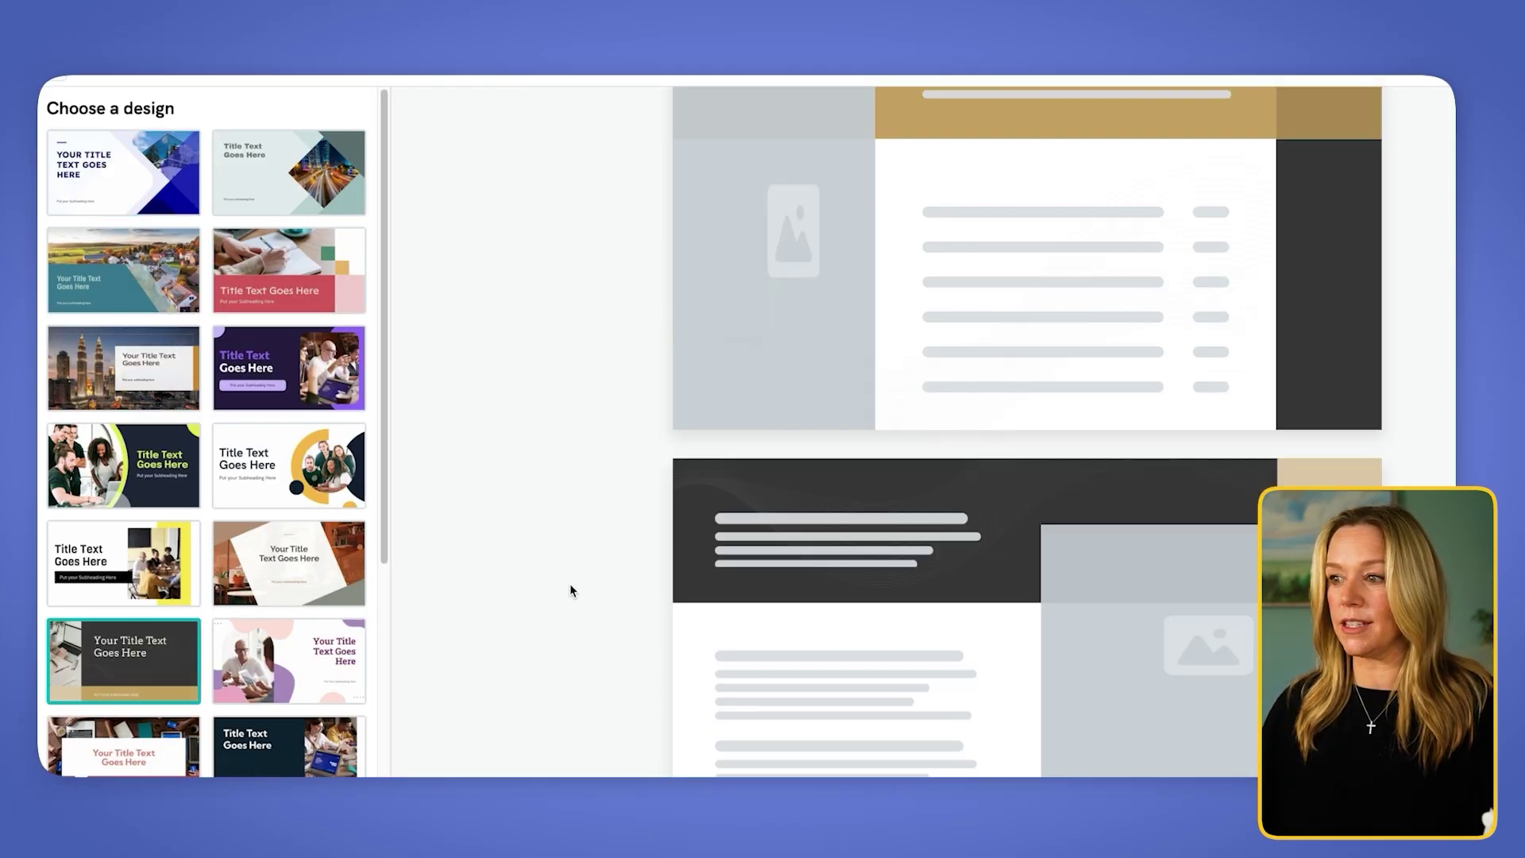
scroll(569, 590, up, 5)
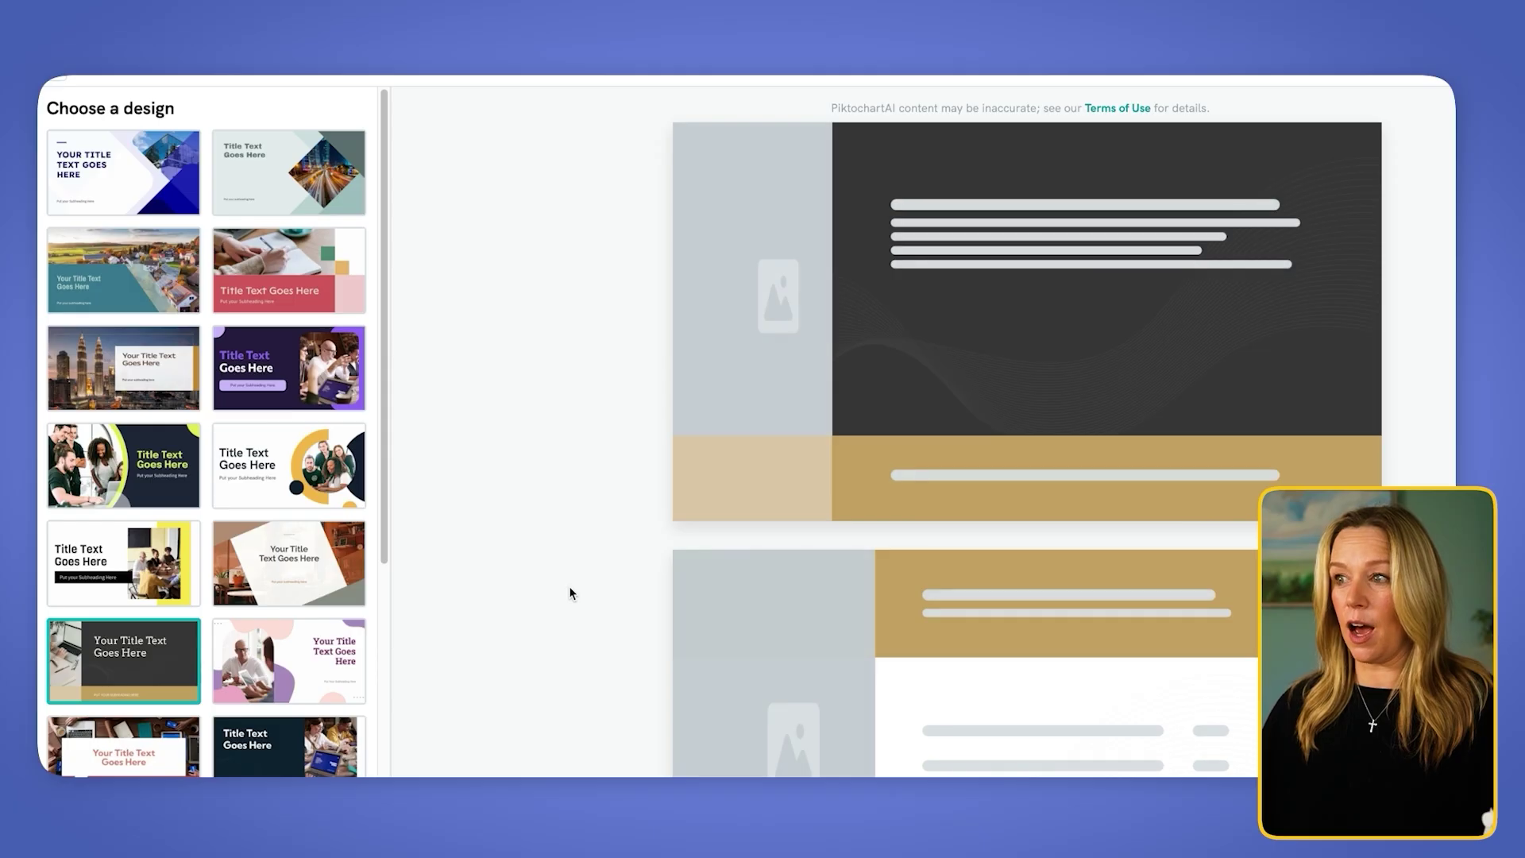
scroll(271, 607, down, 5)
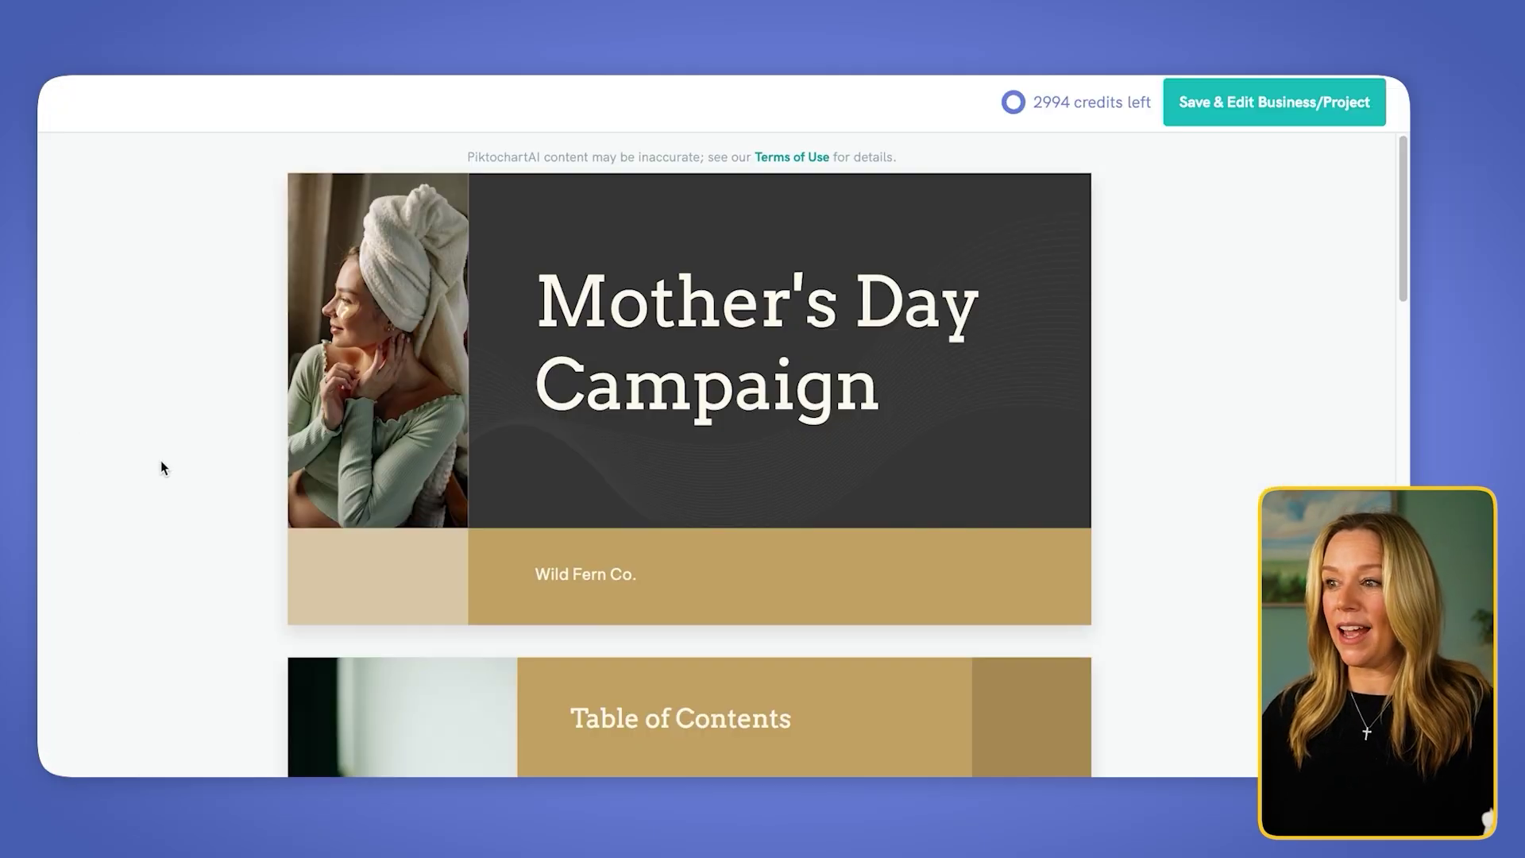
scroll(159, 484, down, 1)
scroll(158, 482, down, 15)
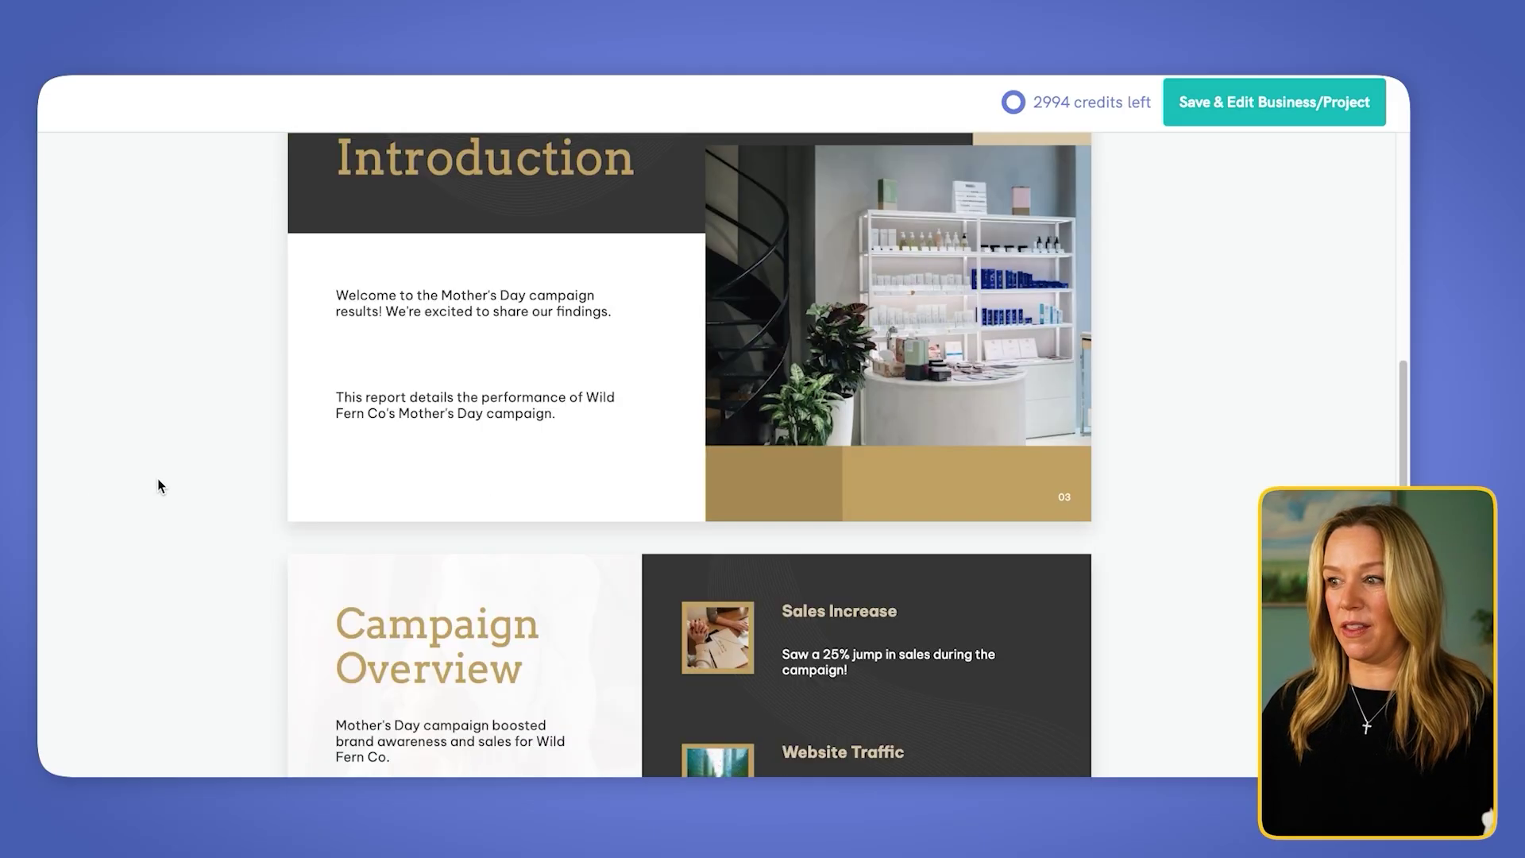
scroll(158, 482, down, 10)
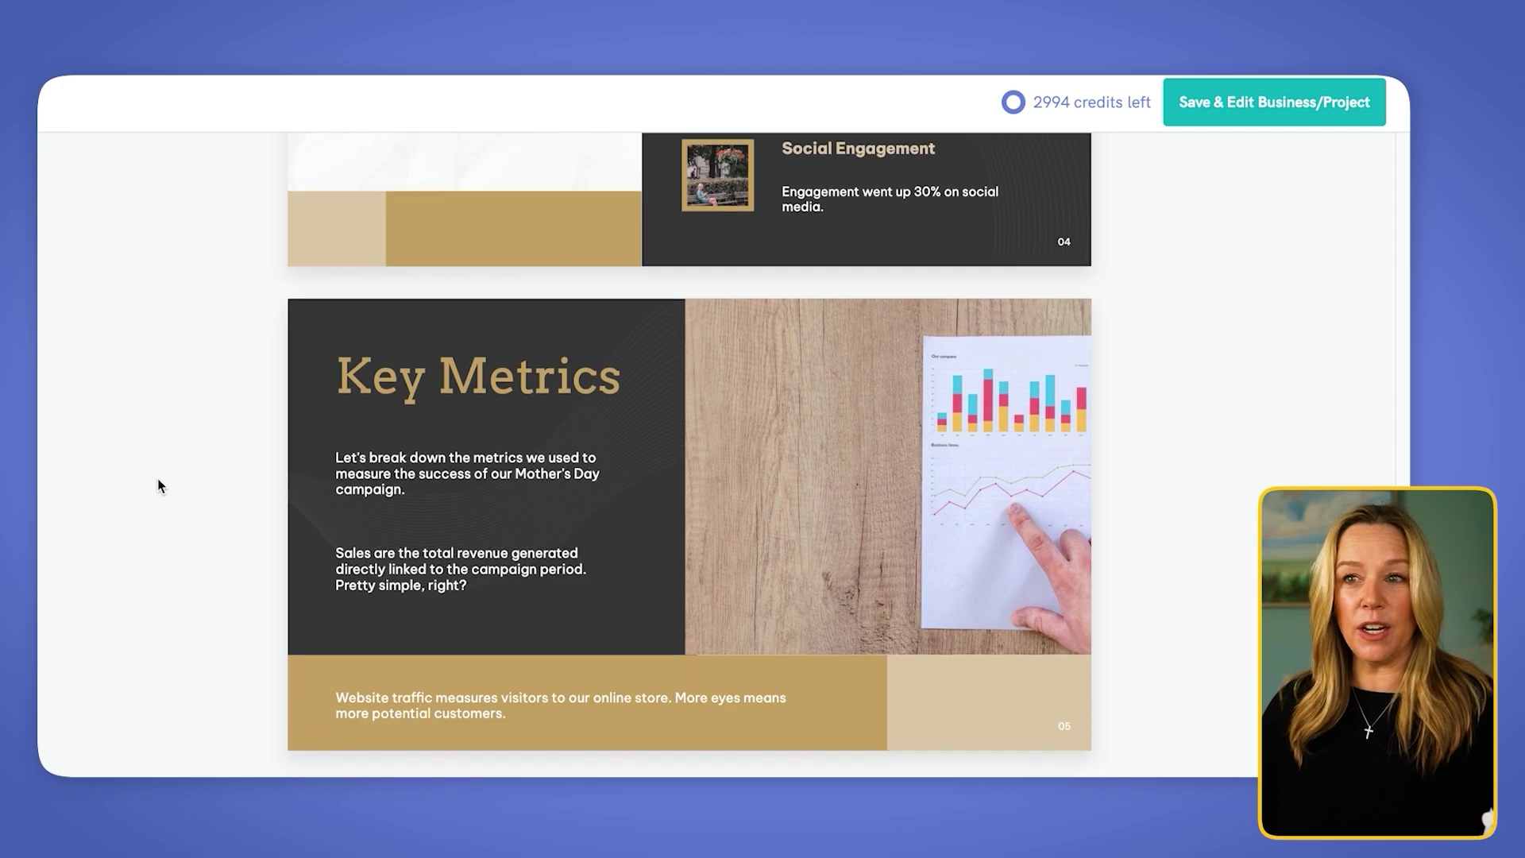
scroll(158, 480, up, 20)
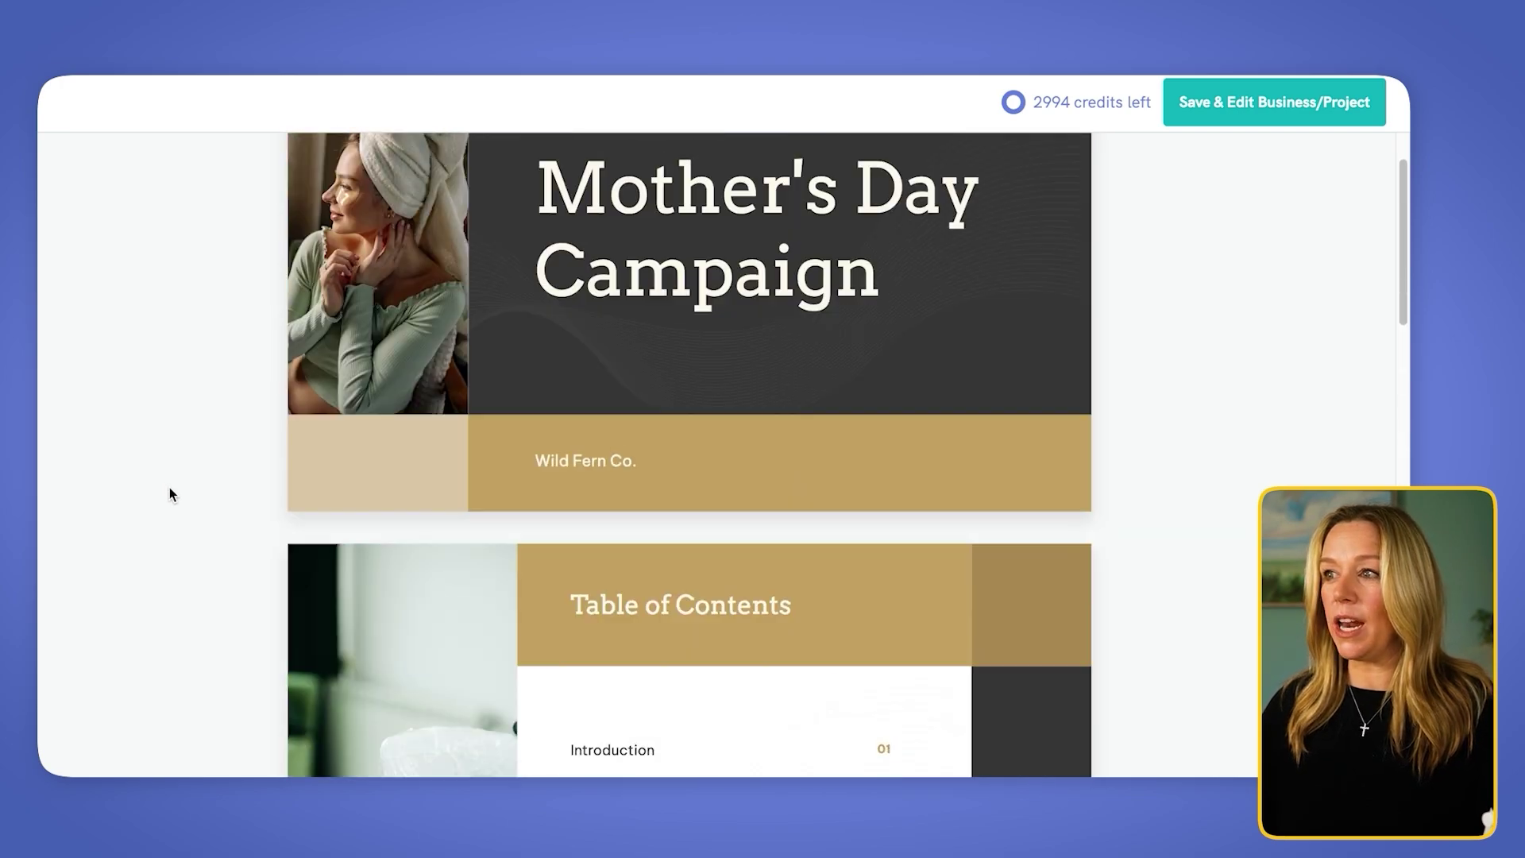
scroll(170, 487, up, 2)
mouse_move(366, 423)
scroll(380, 446, down, 8)
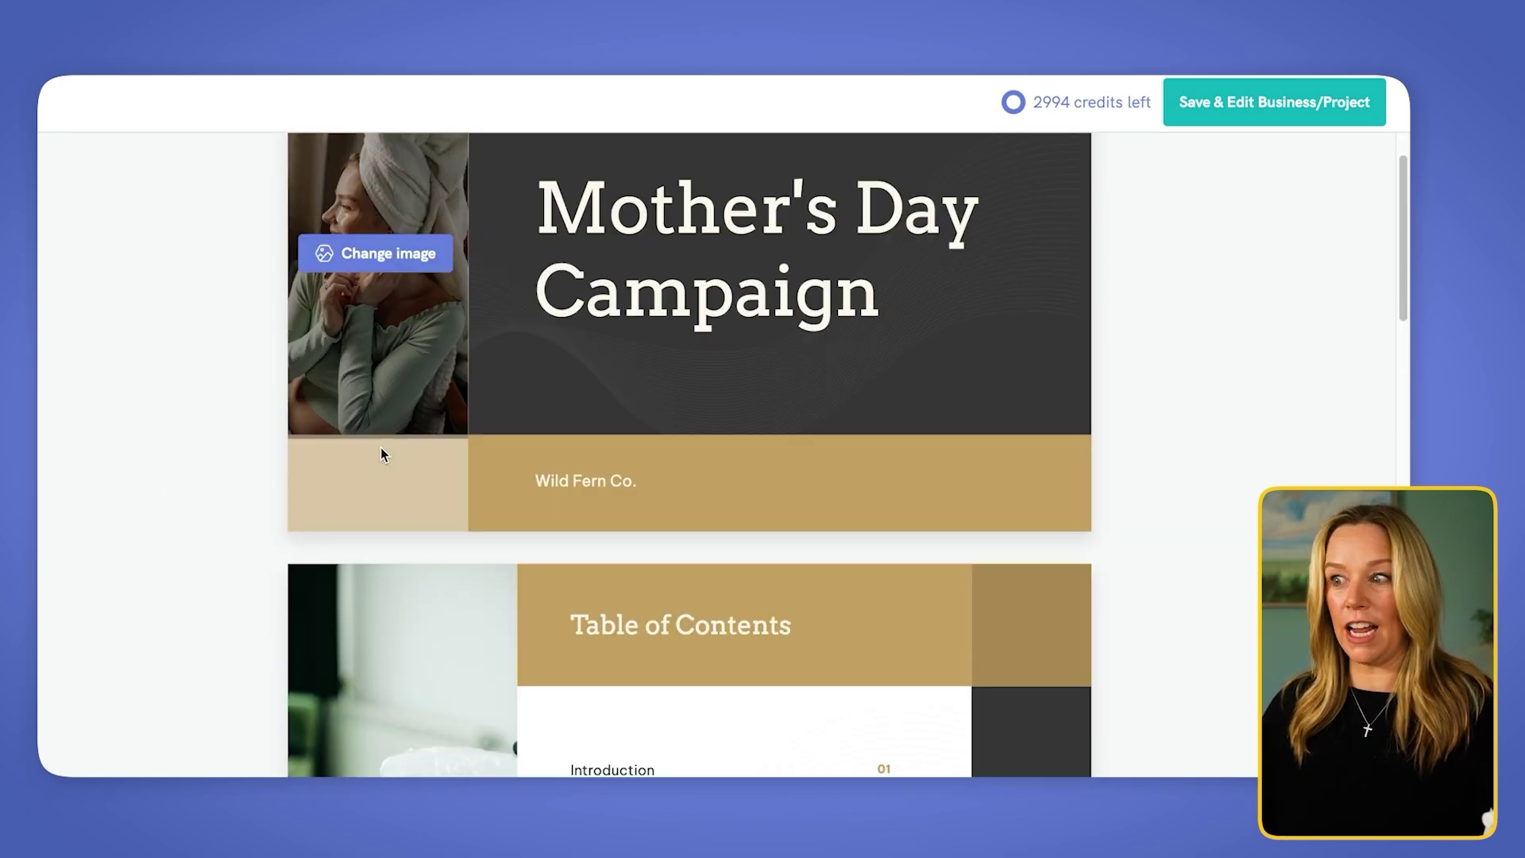
scroll(265, 460, down, 7)
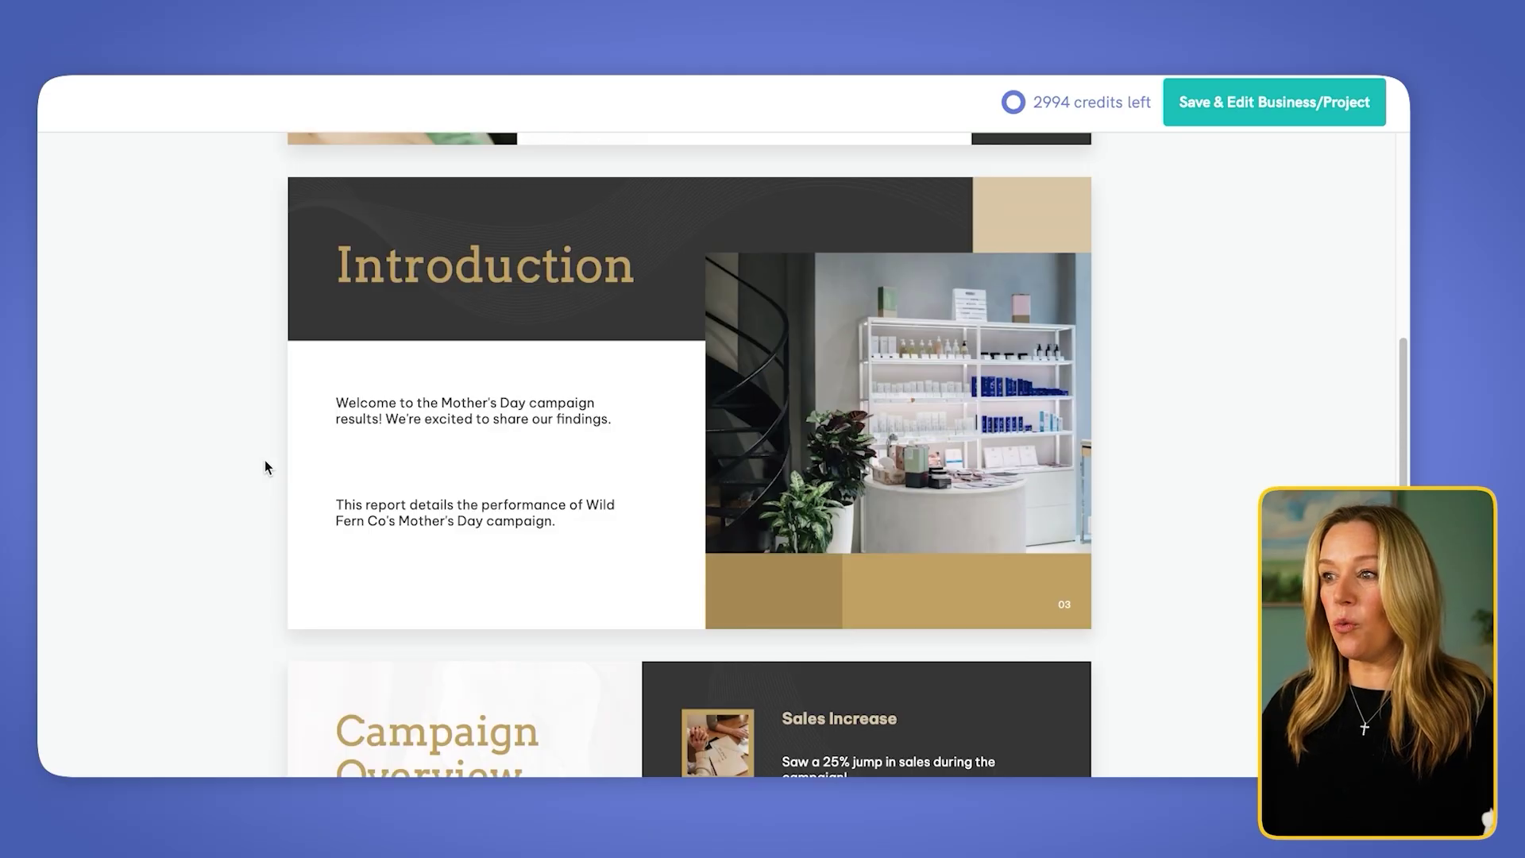
click(1272, 119)
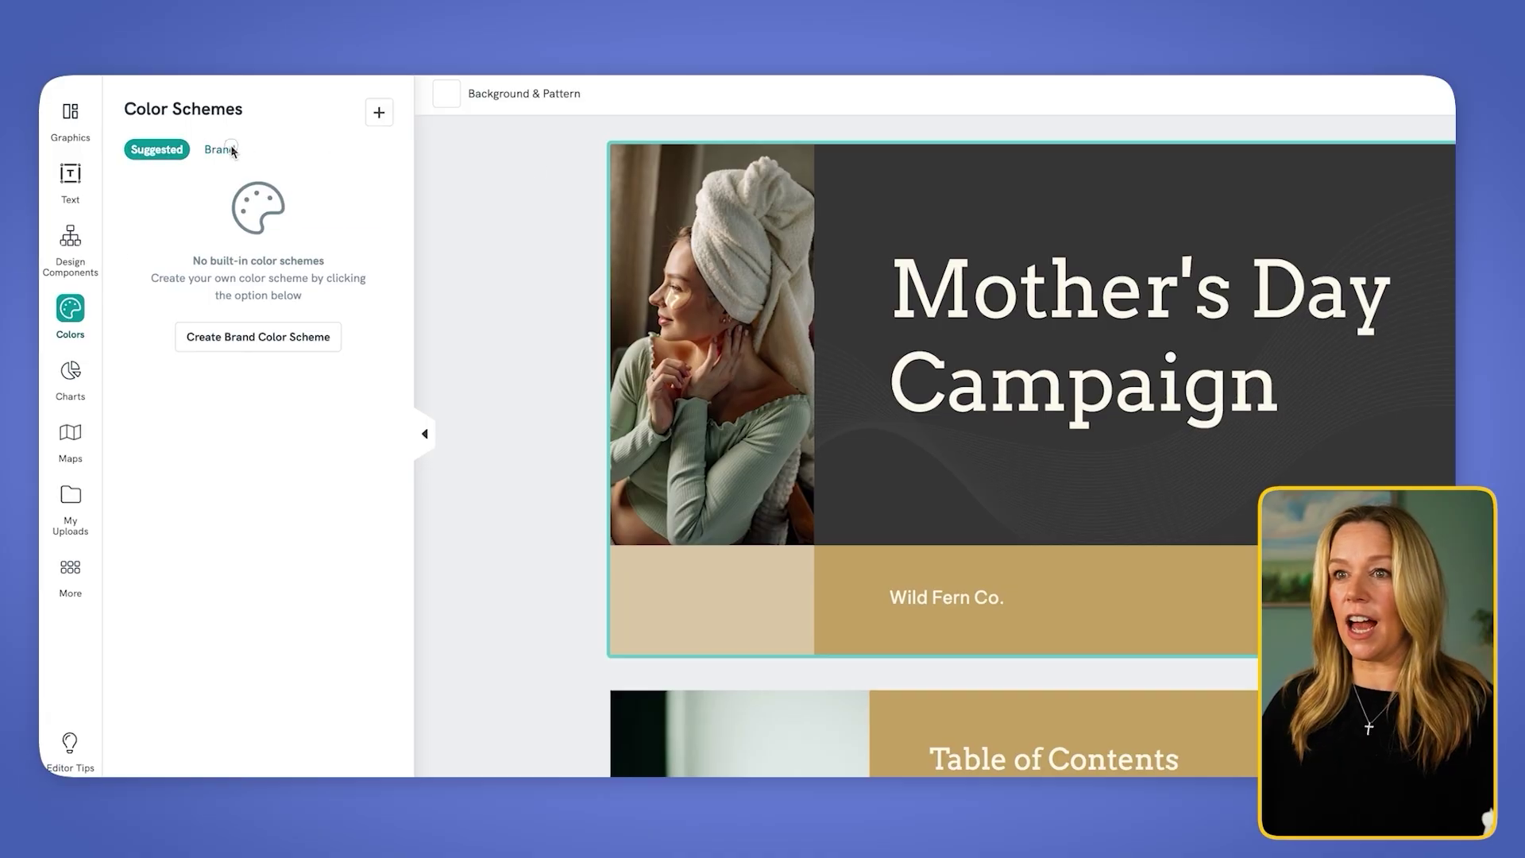
Apply The Foundry Simple scheme from the Brand colour schemes to the deck.
click(231, 150)
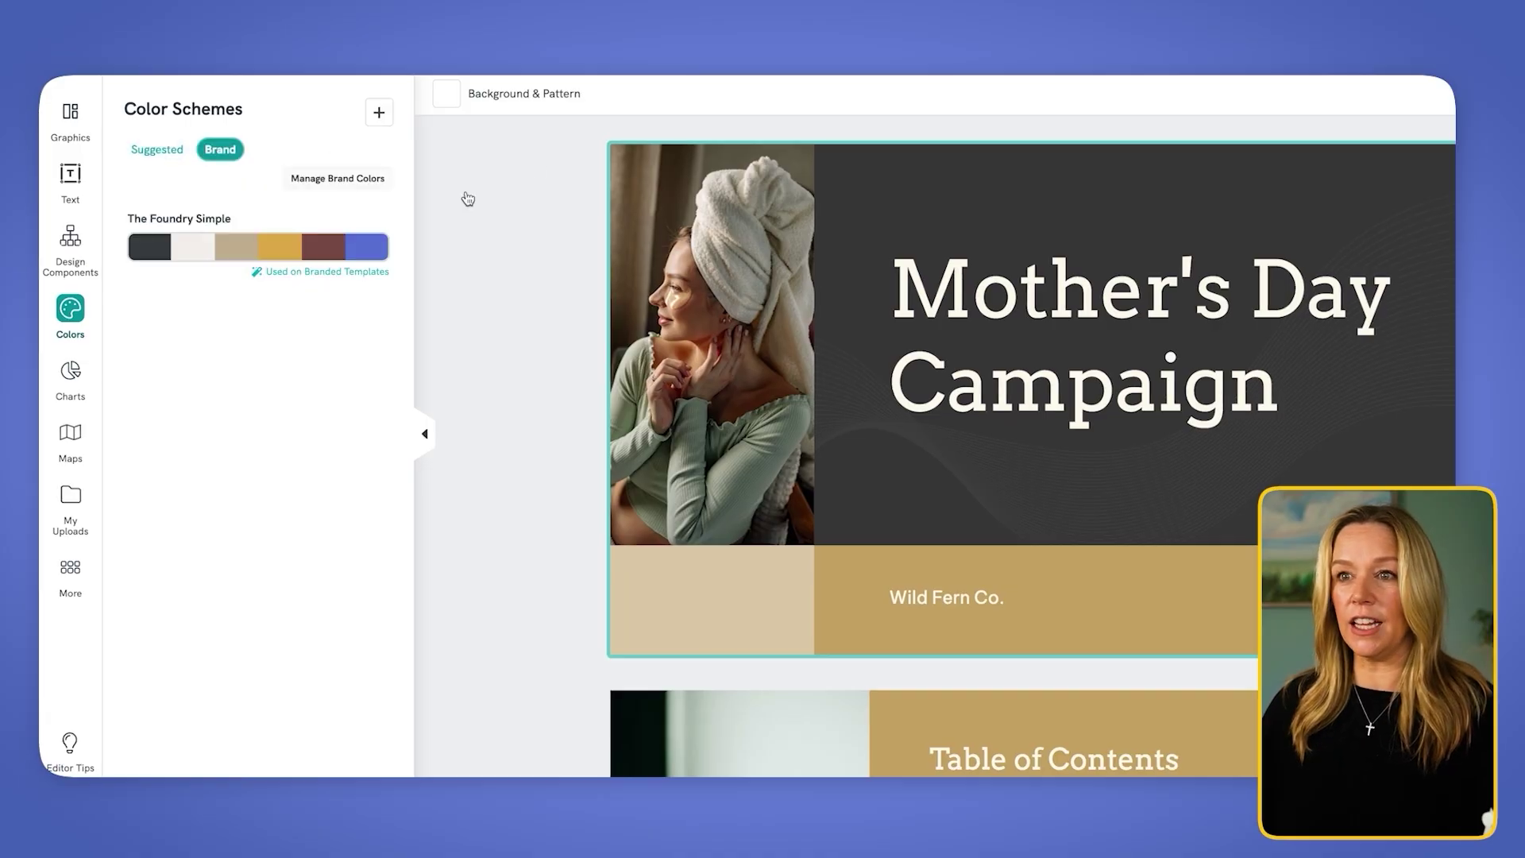
click(198, 259)
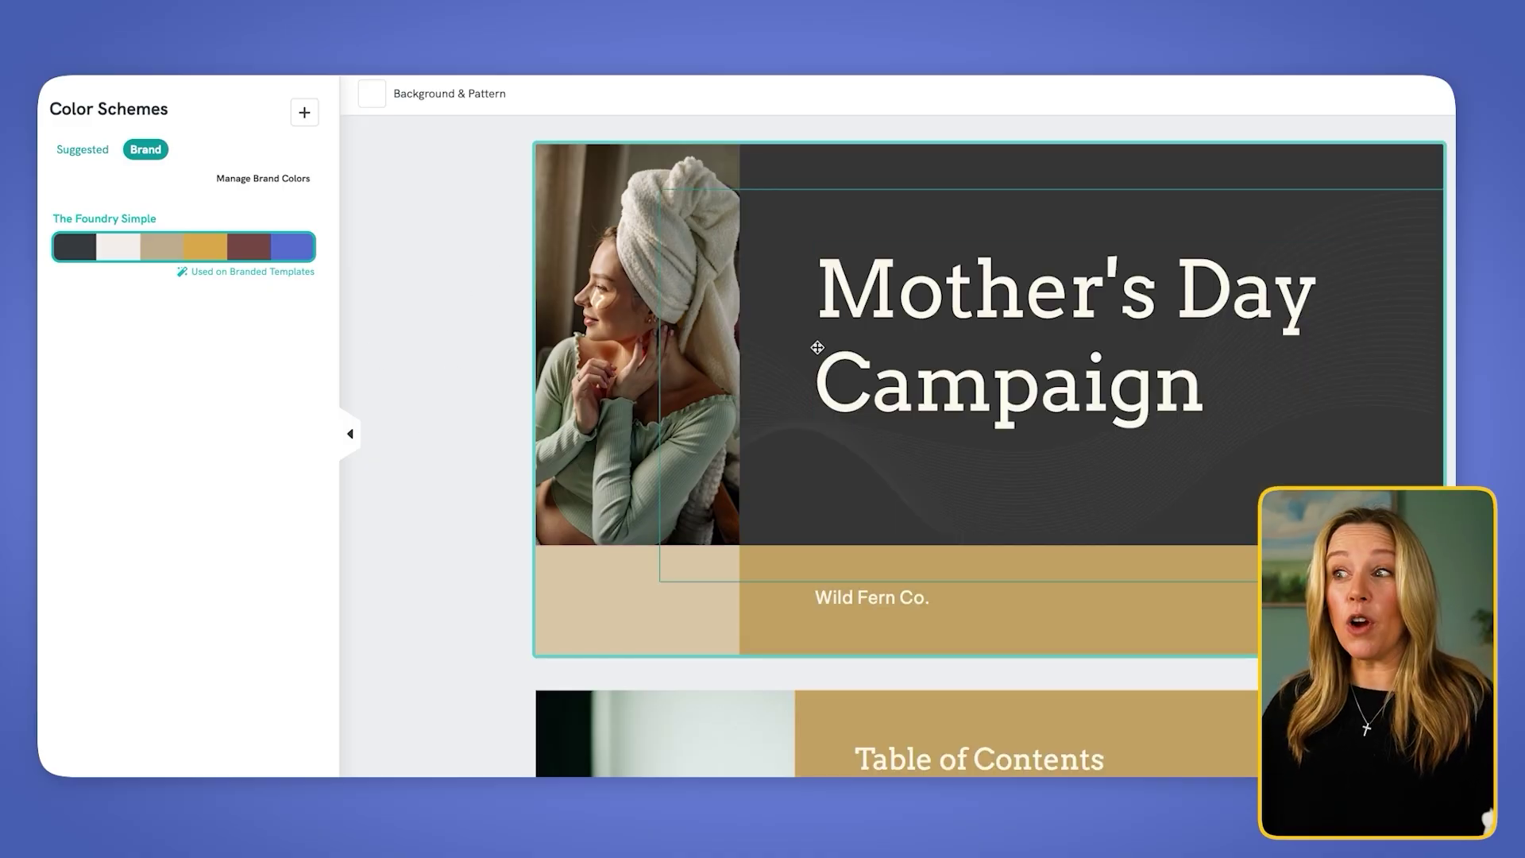
scroll(699, 371, down, 3)
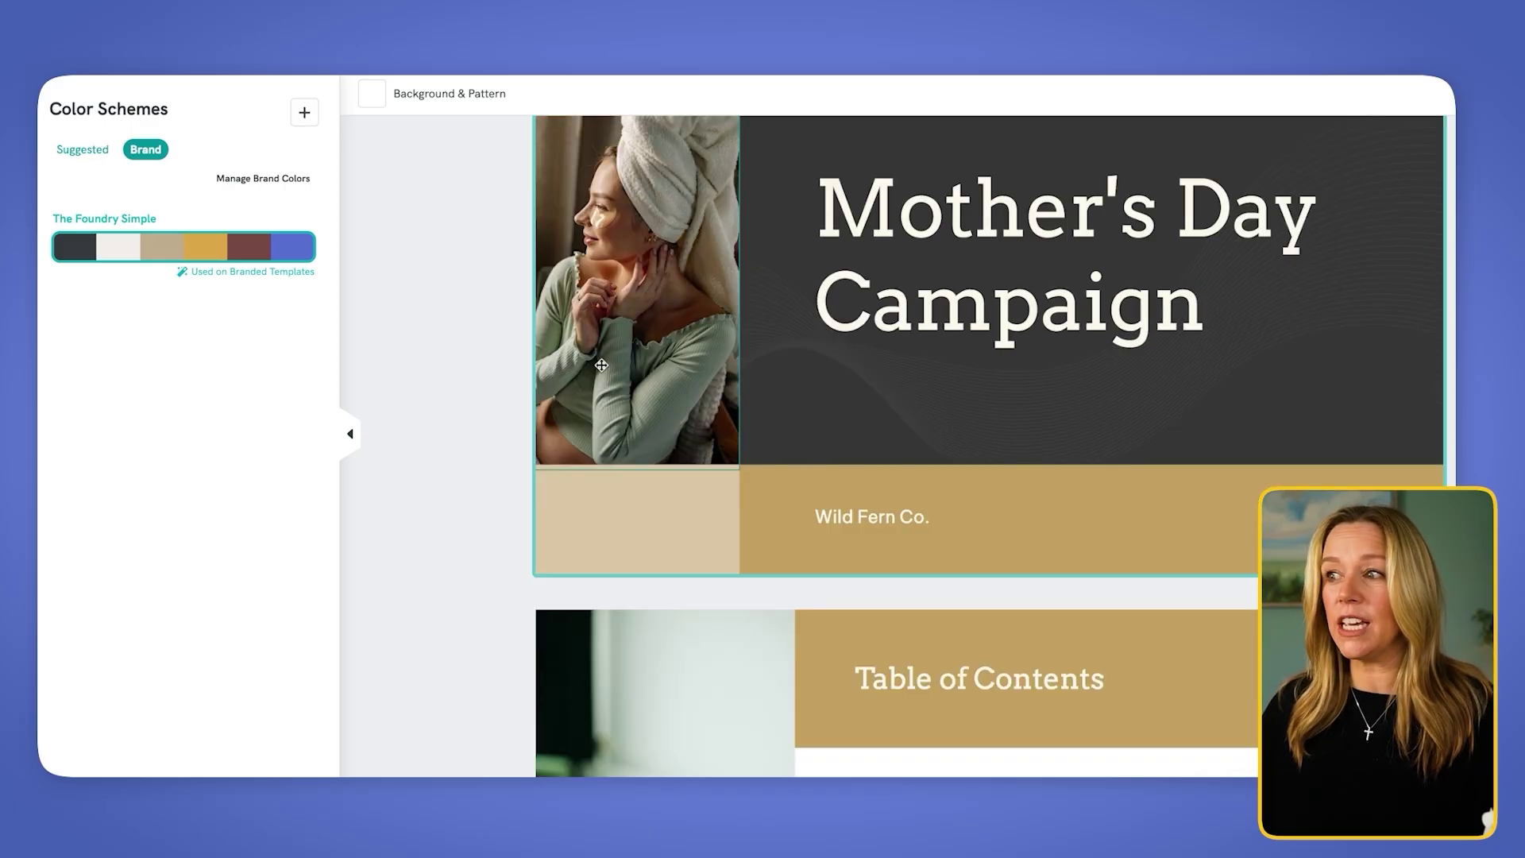
Change the title to 'Mother's Day Campaign Results' at size 64 and move it slightly lower.
click(1204, 288)
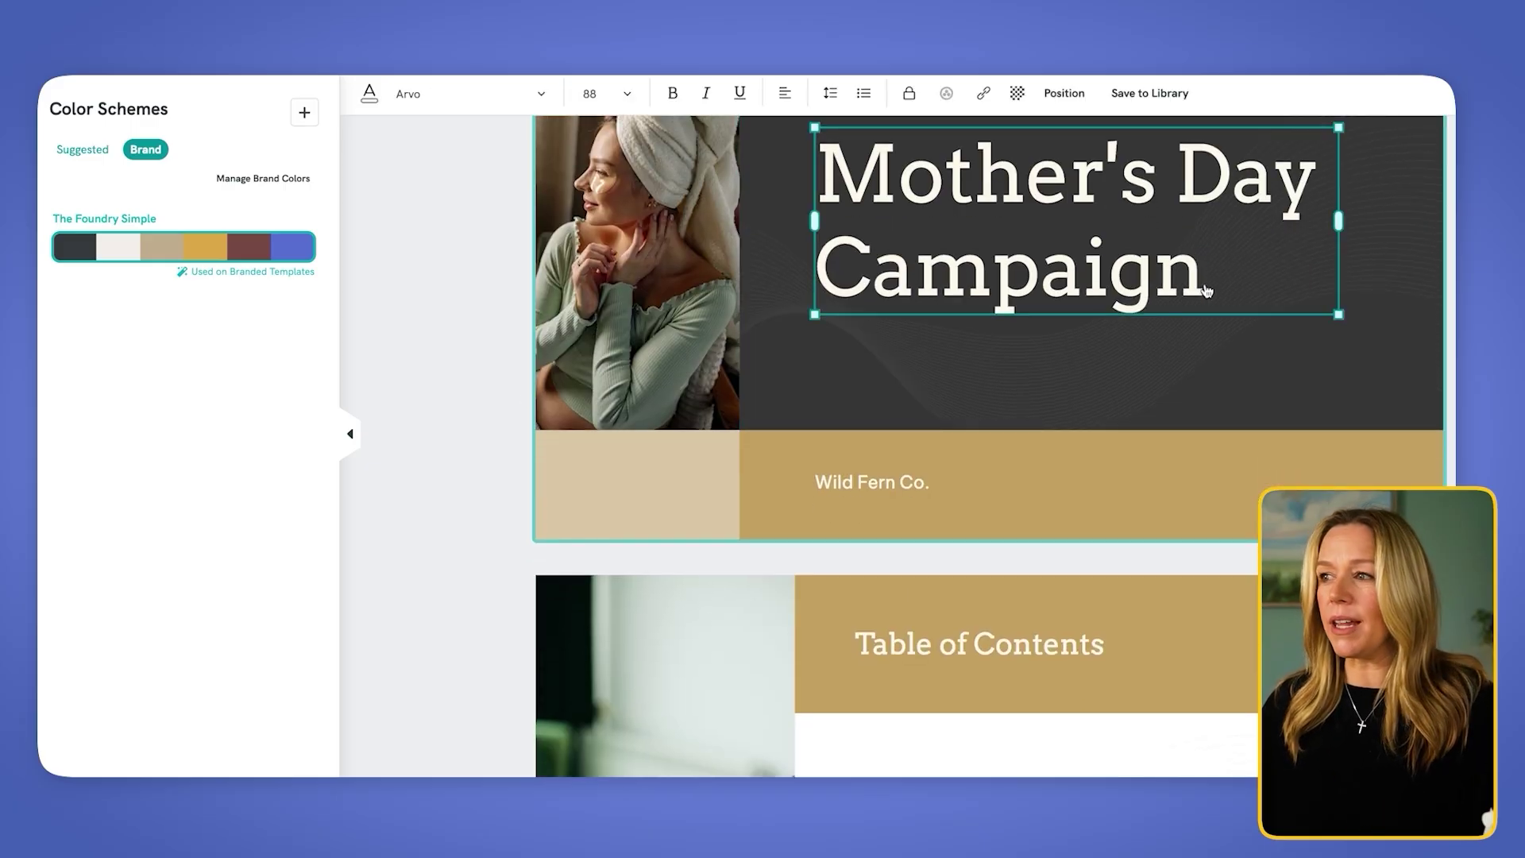
text(Re)
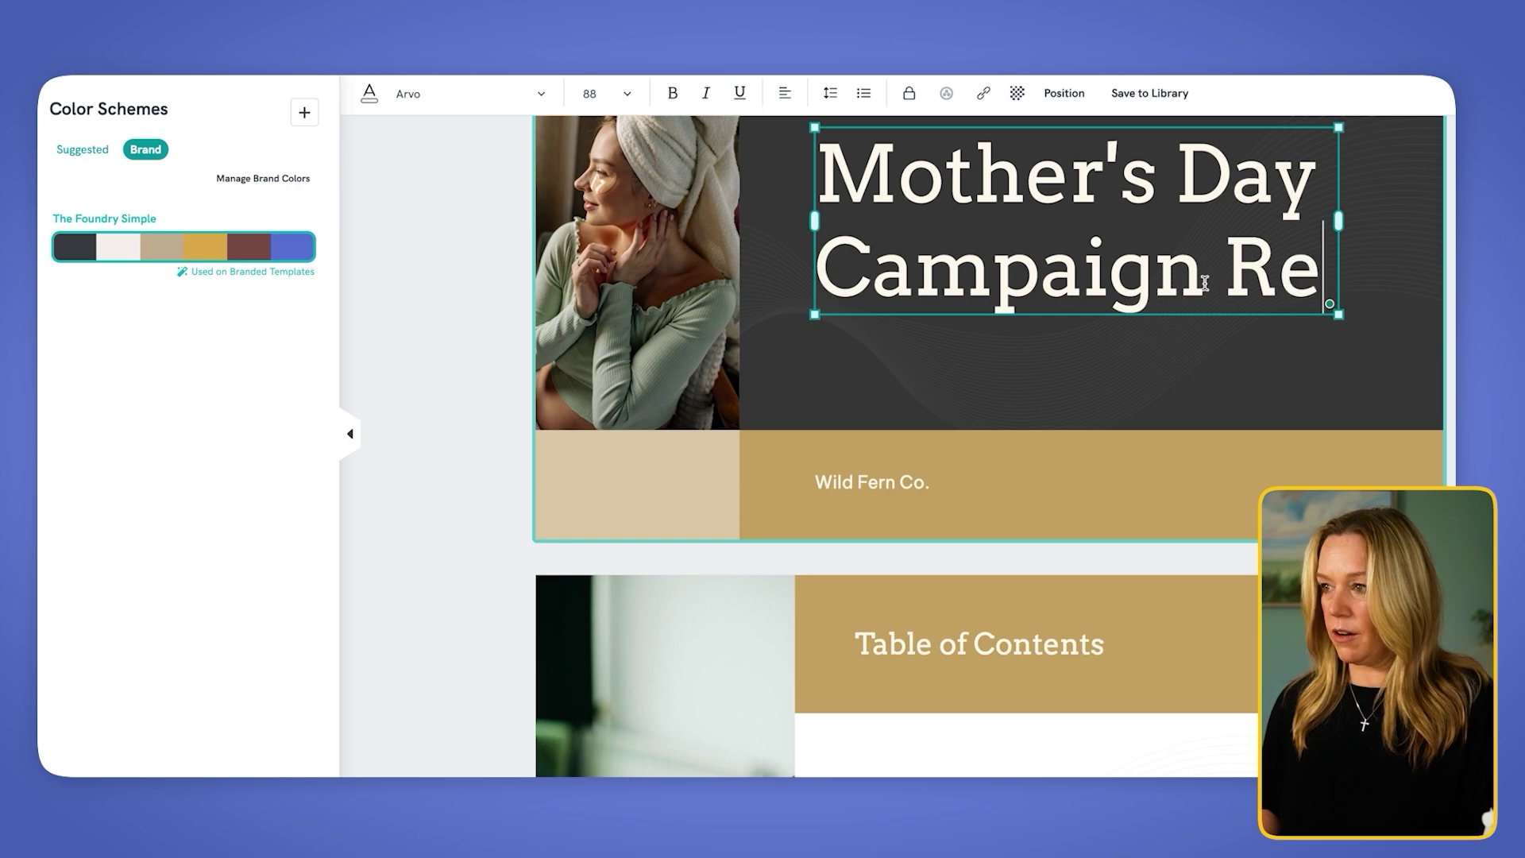
text(sults)
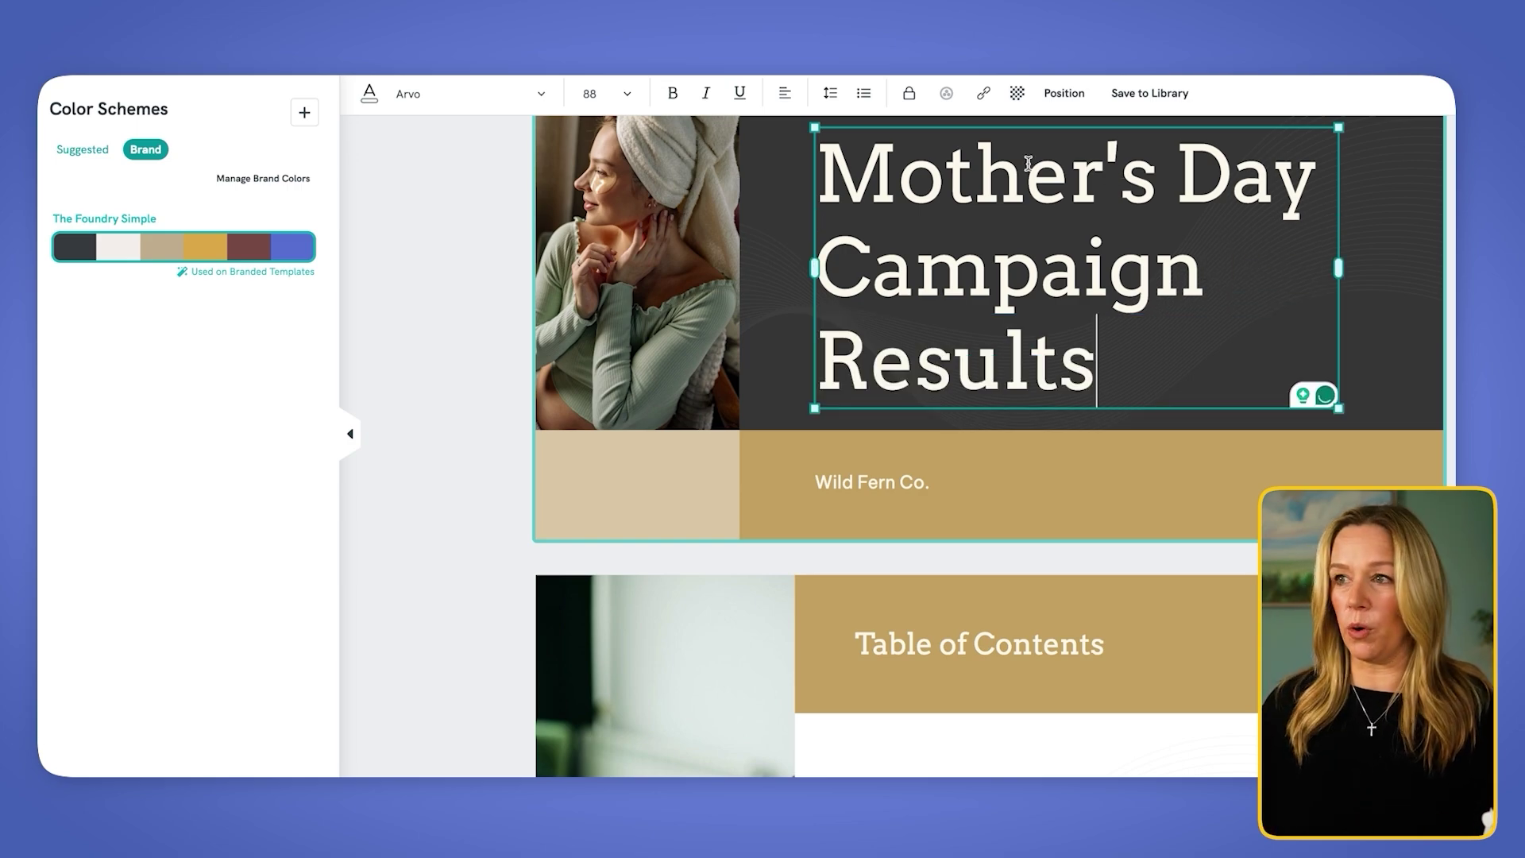
click(626, 94)
click(610, 244)
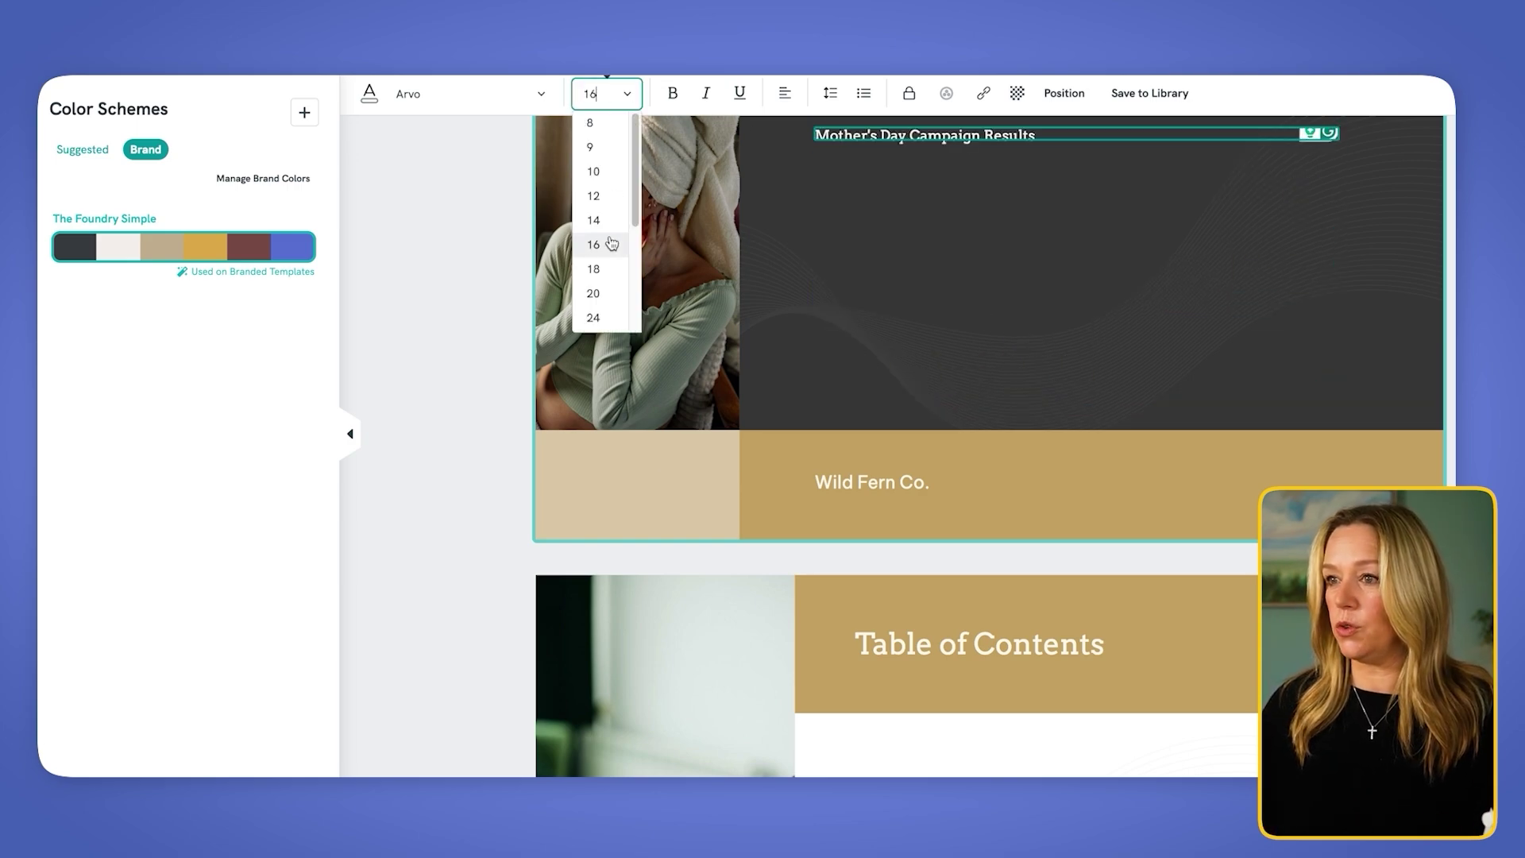
key(BackSpace)
key(BackSpace)
text(64)
key(Return)
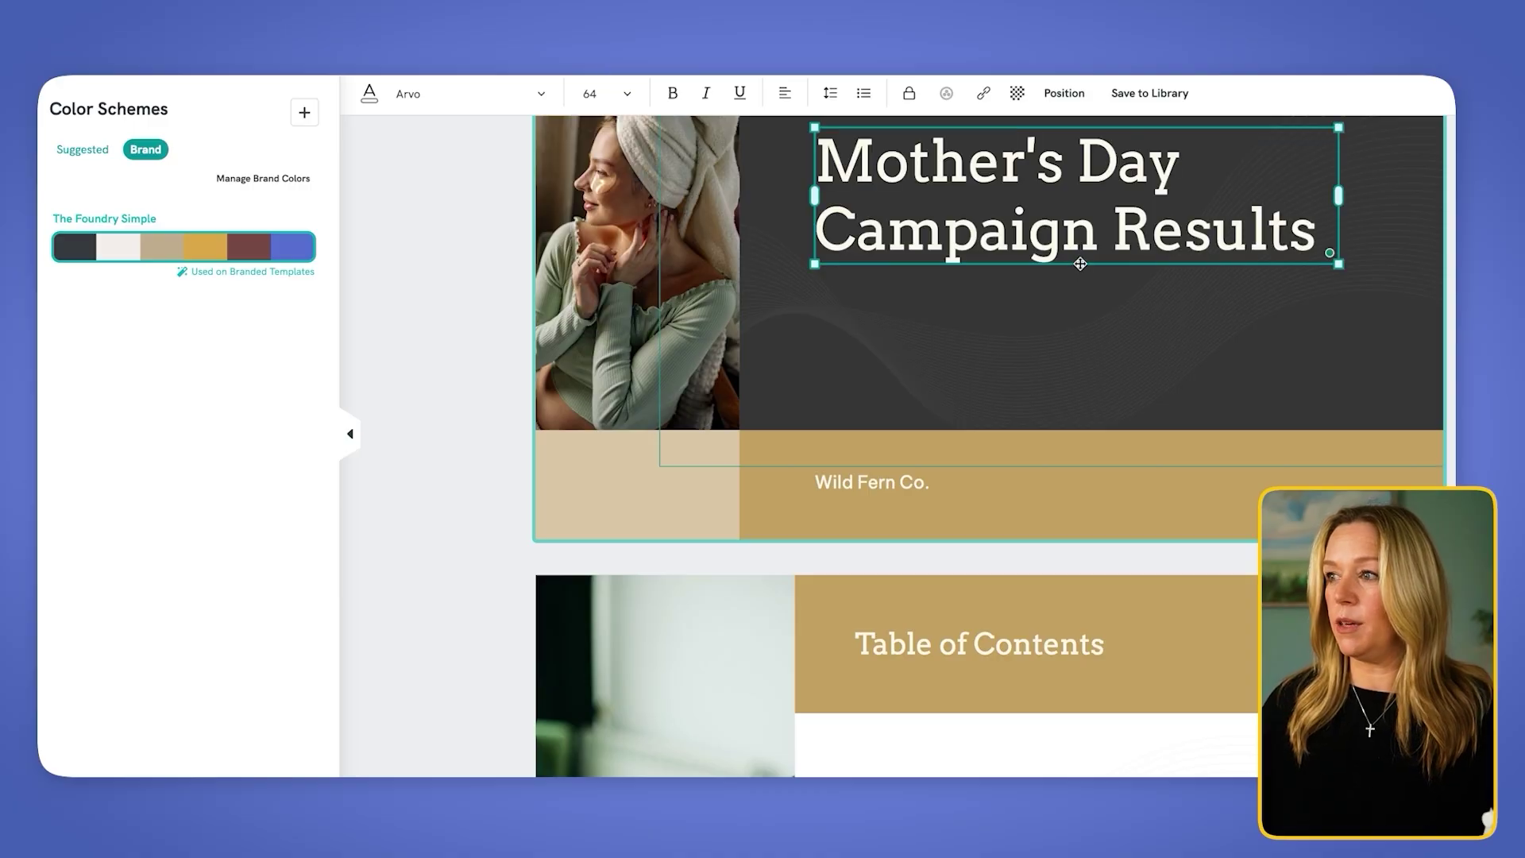
scroll(1106, 309, up, 2)
drag(1065, 292, 1061, 323)
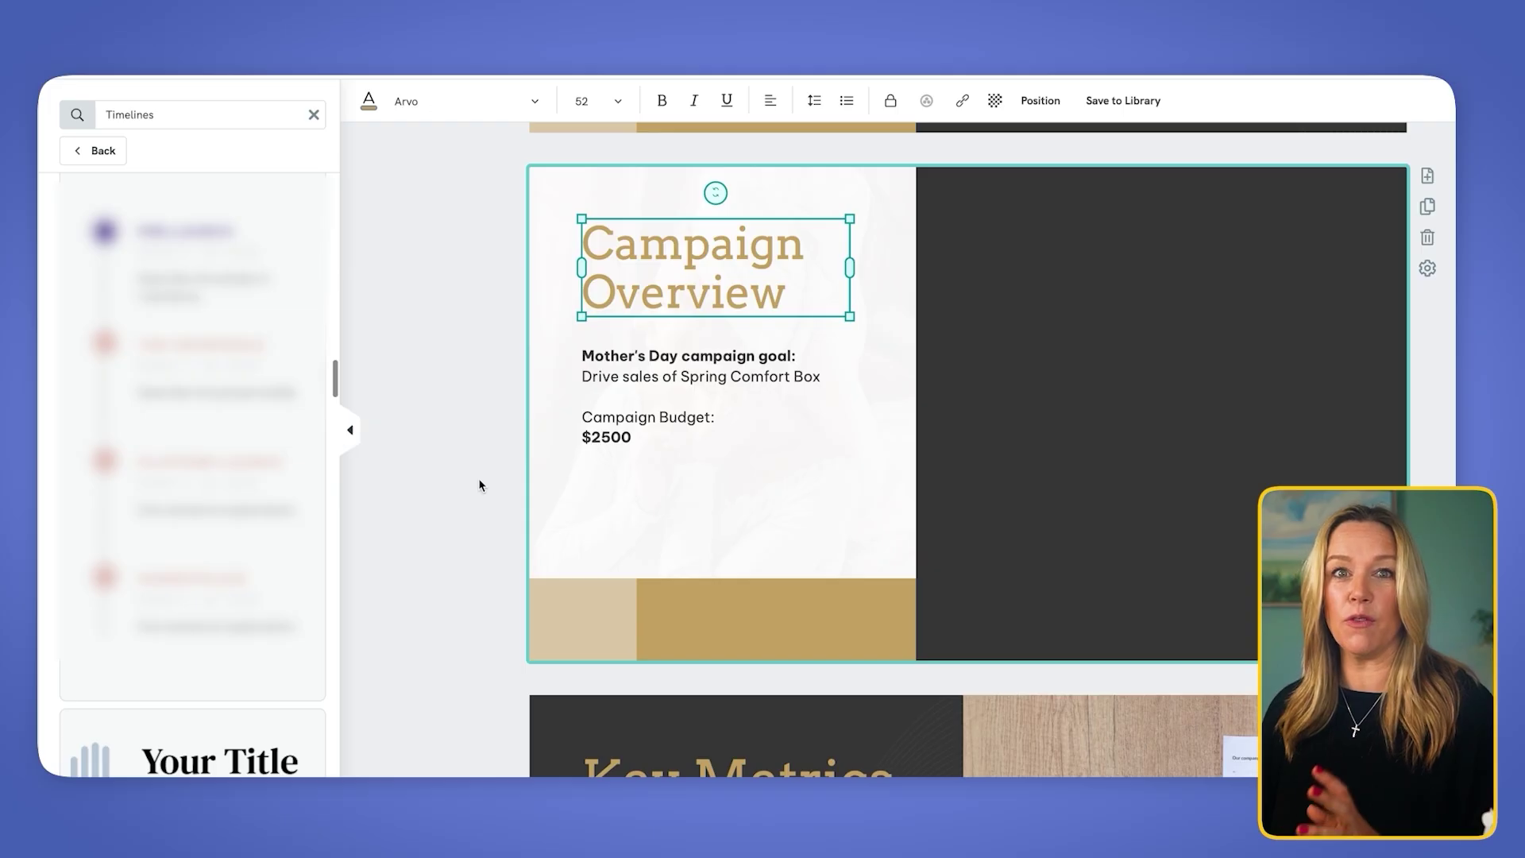
Place the Pre-Launch timeline from Timelines components on the Campaign Overview slide's dark right half.
click(742, 425)
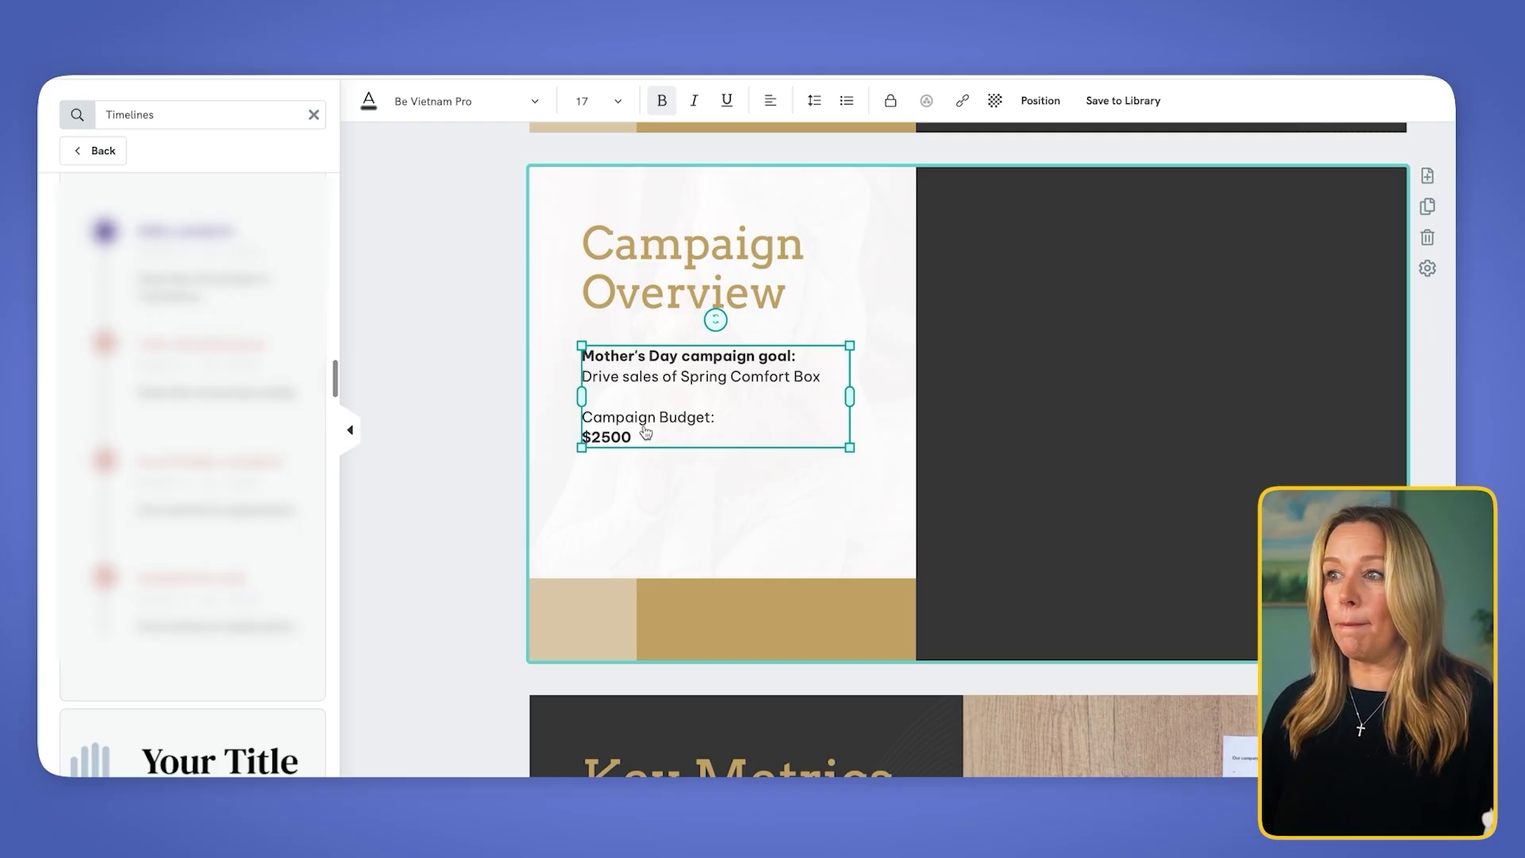
mouse_move(188, 418)
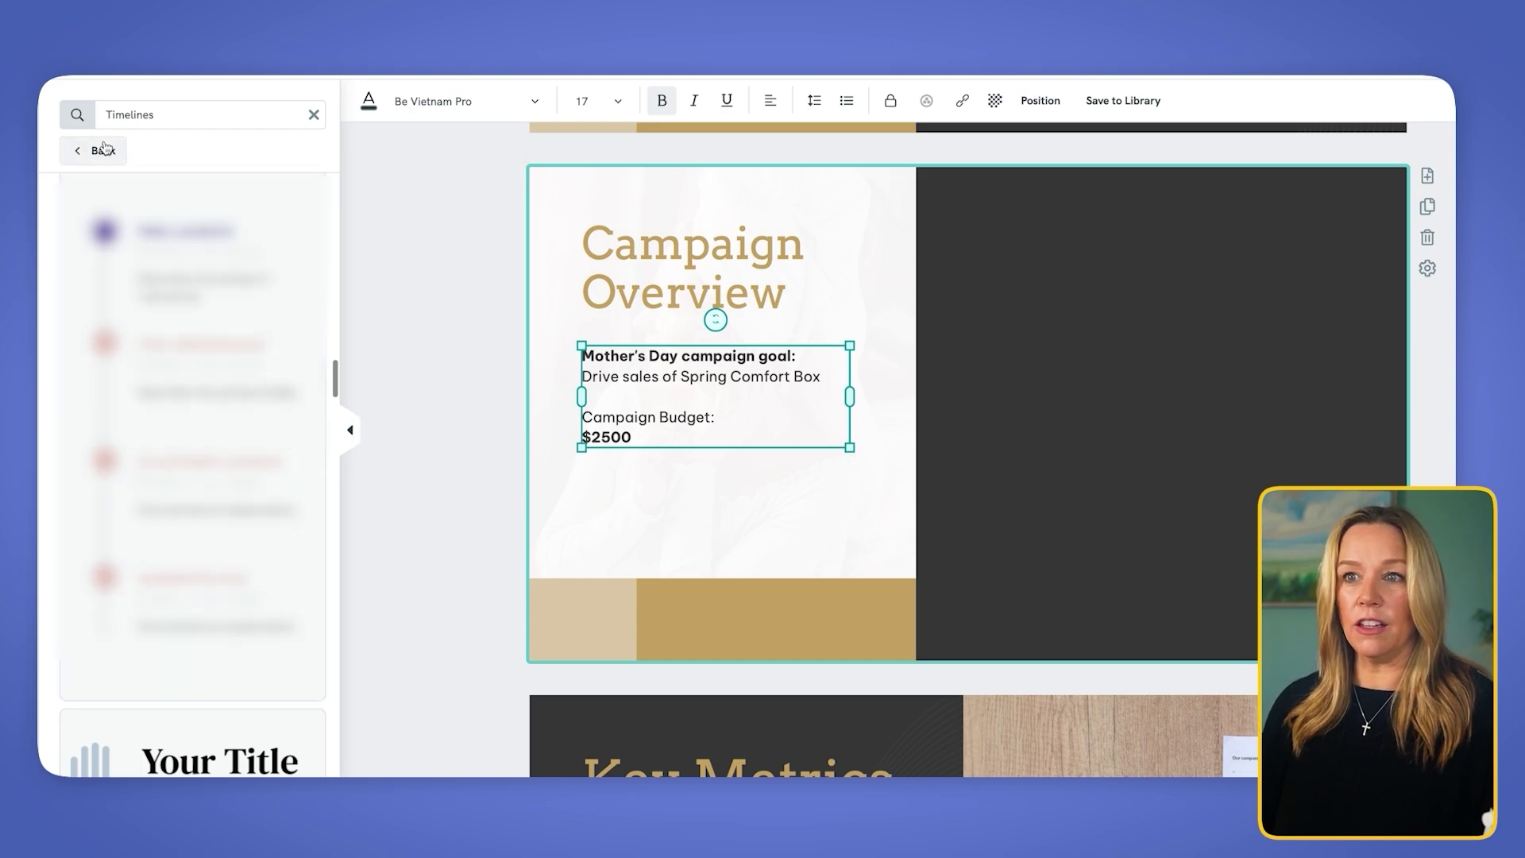
click(71, 159)
scroll(119, 306, up, 6)
click(119, 307)
mouse_move(172, 367)
scroll(173, 367, down, 1)
scroll(172, 367, down, 10)
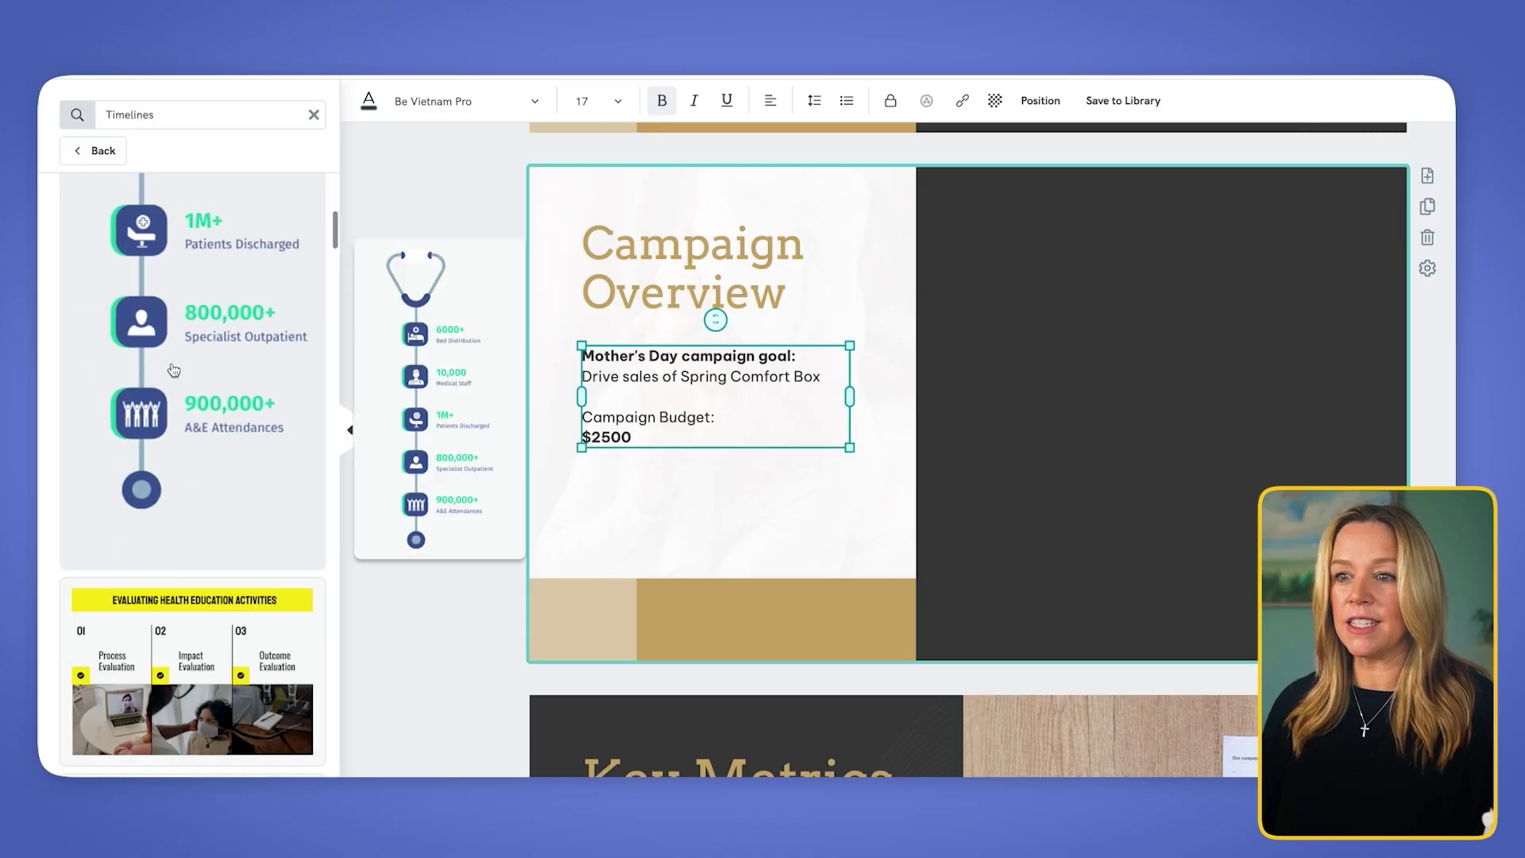
scroll(173, 367, down, 10)
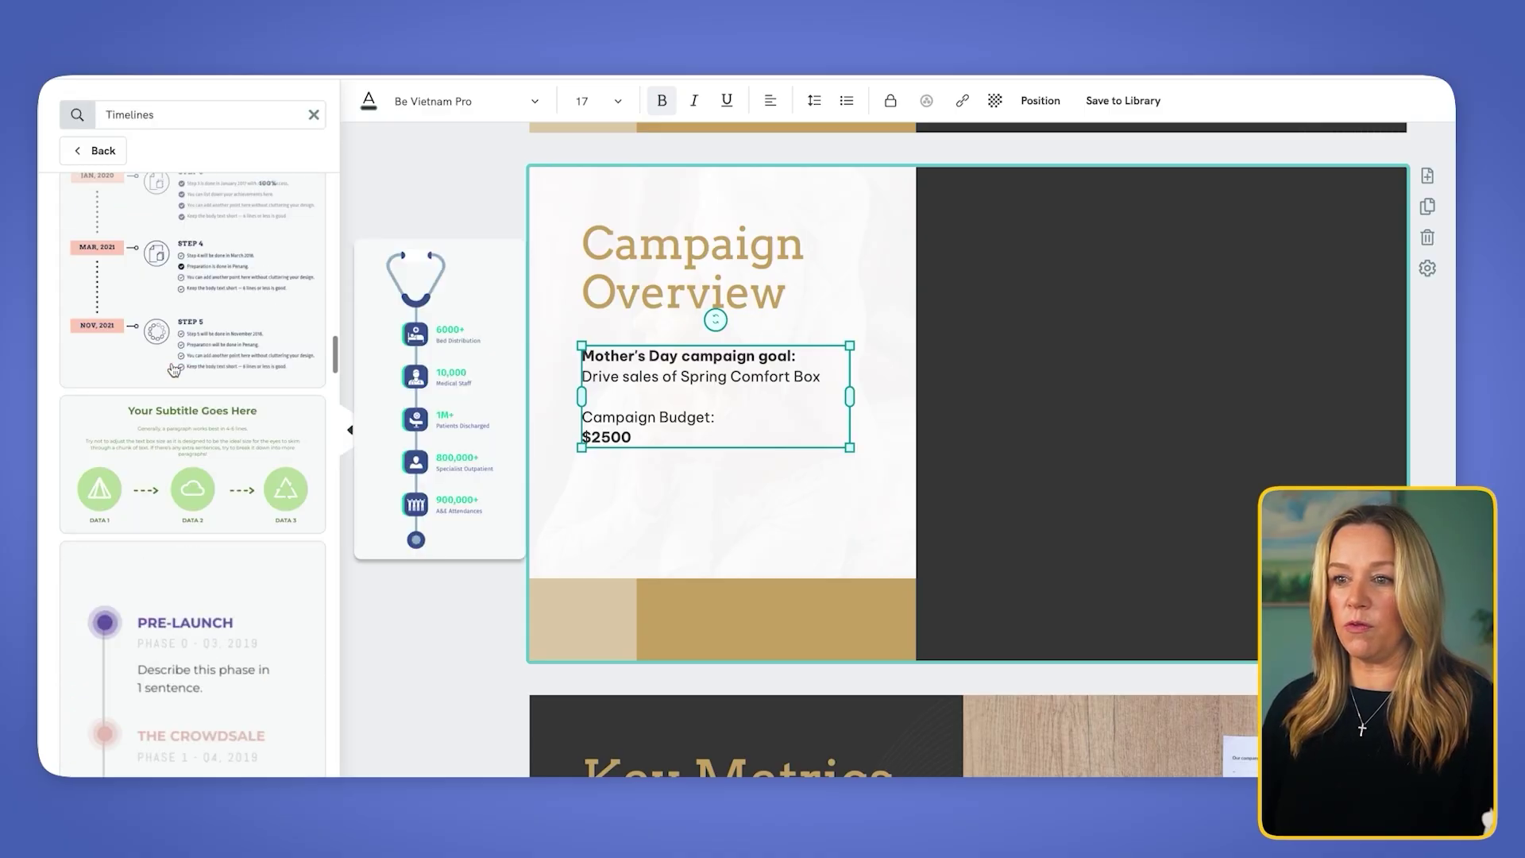
drag(168, 421, 1161, 415)
click(1158, 413)
click(1157, 411)
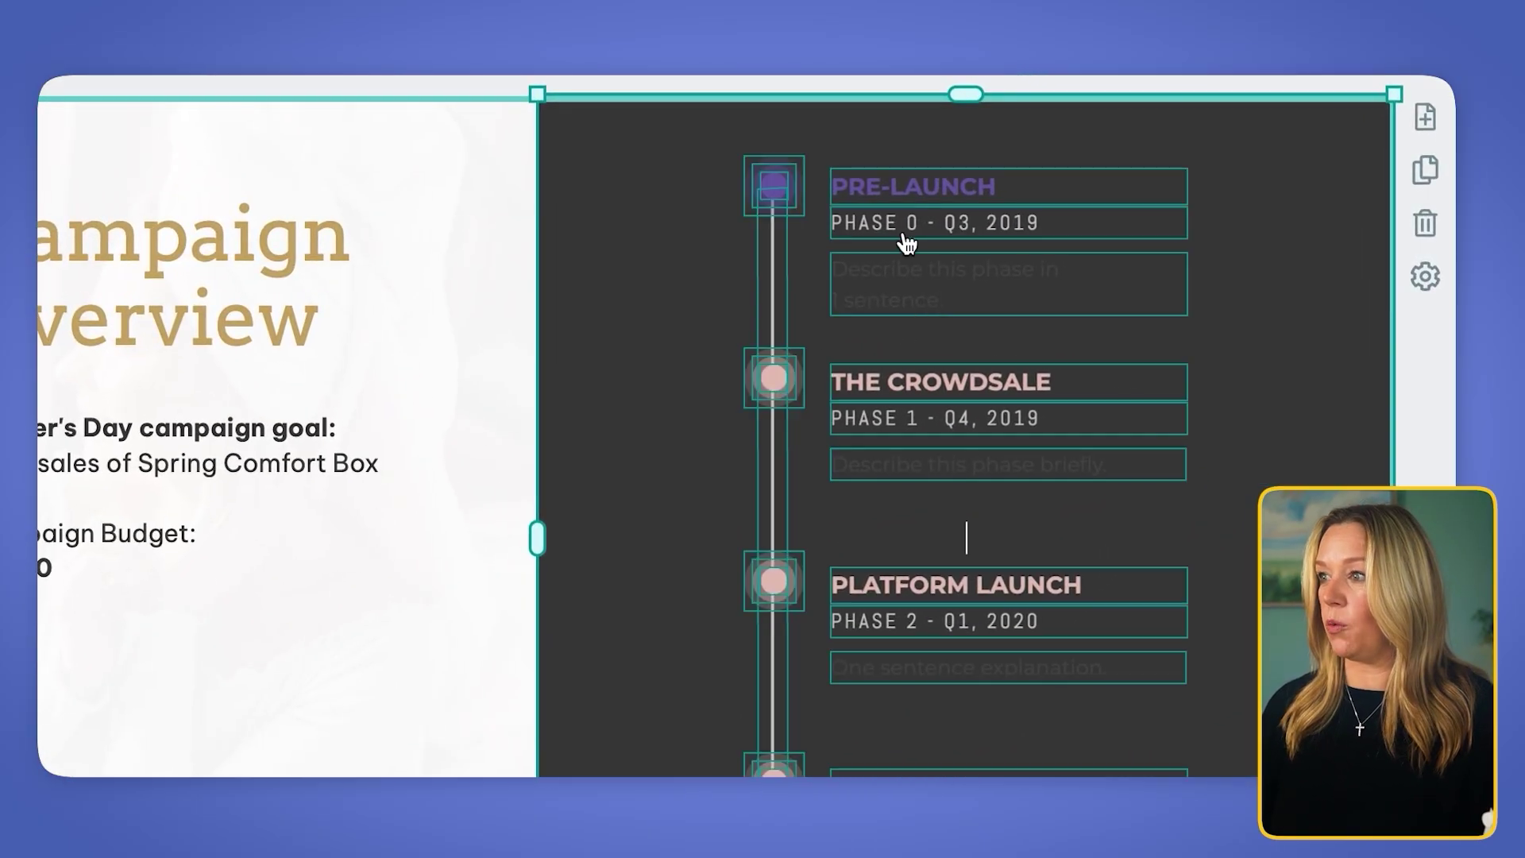
Make the first timeline dot gold.
click(781, 193)
right_click(781, 193)
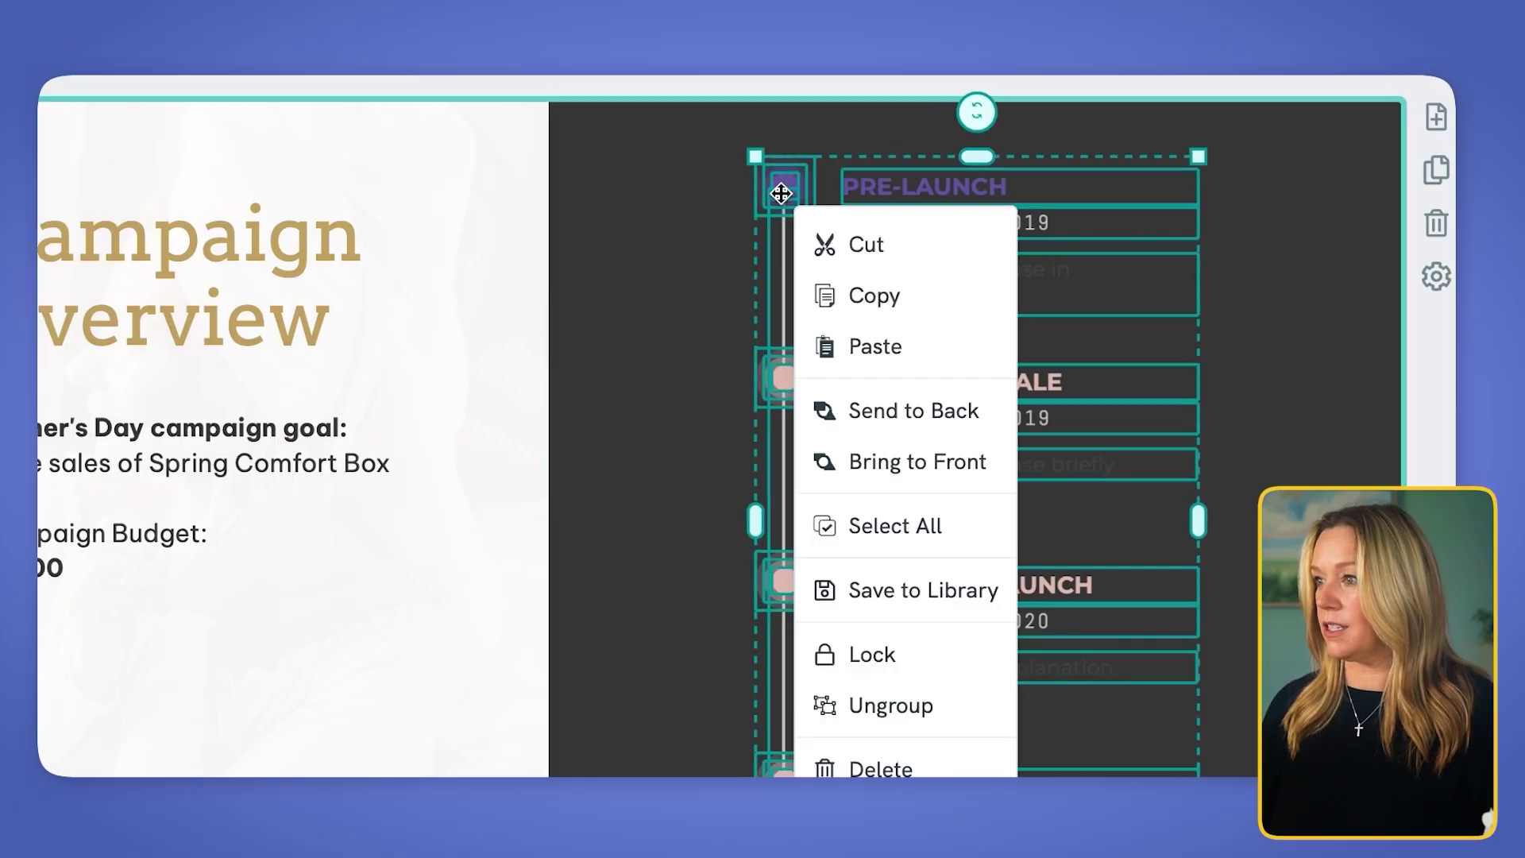
click(872, 578)
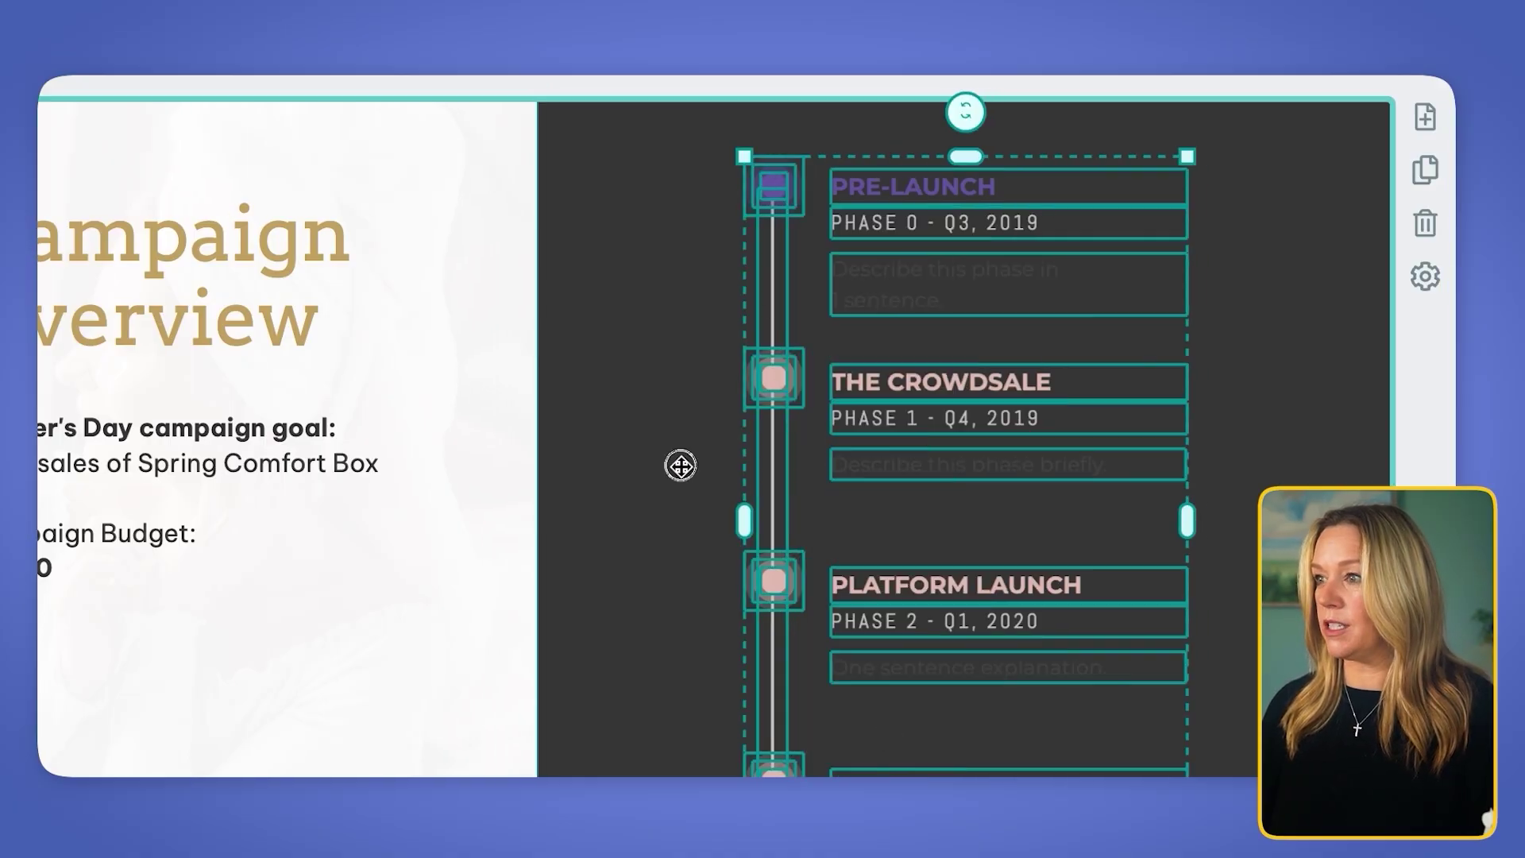
click(798, 142)
click(775, 188)
click(371, 101)
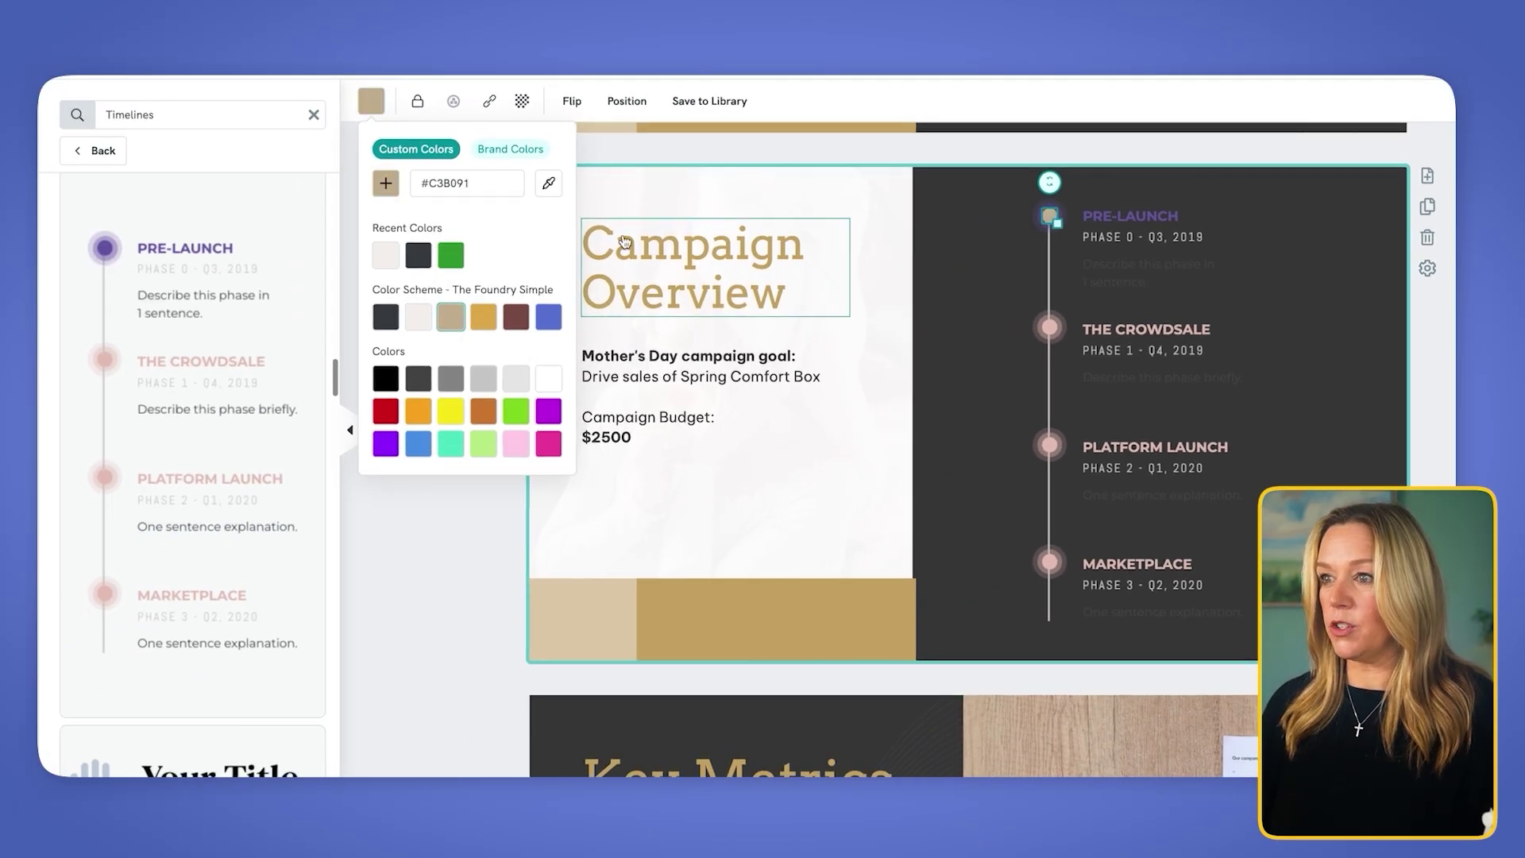
click(482, 322)
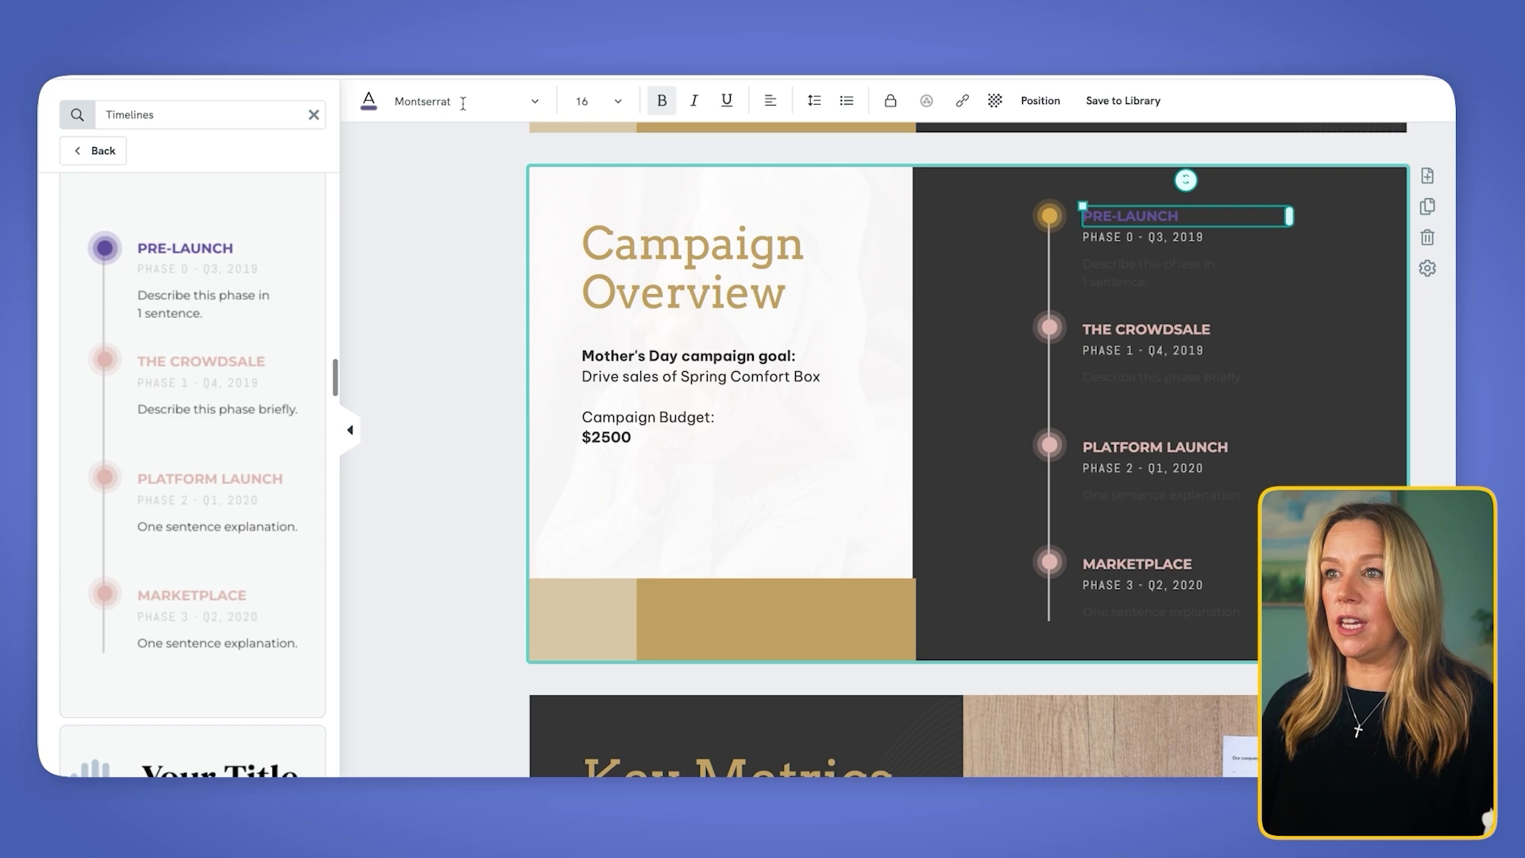
Give the PRE-LAUNCH heading the Mirza font and a gold colour.
click(463, 104)
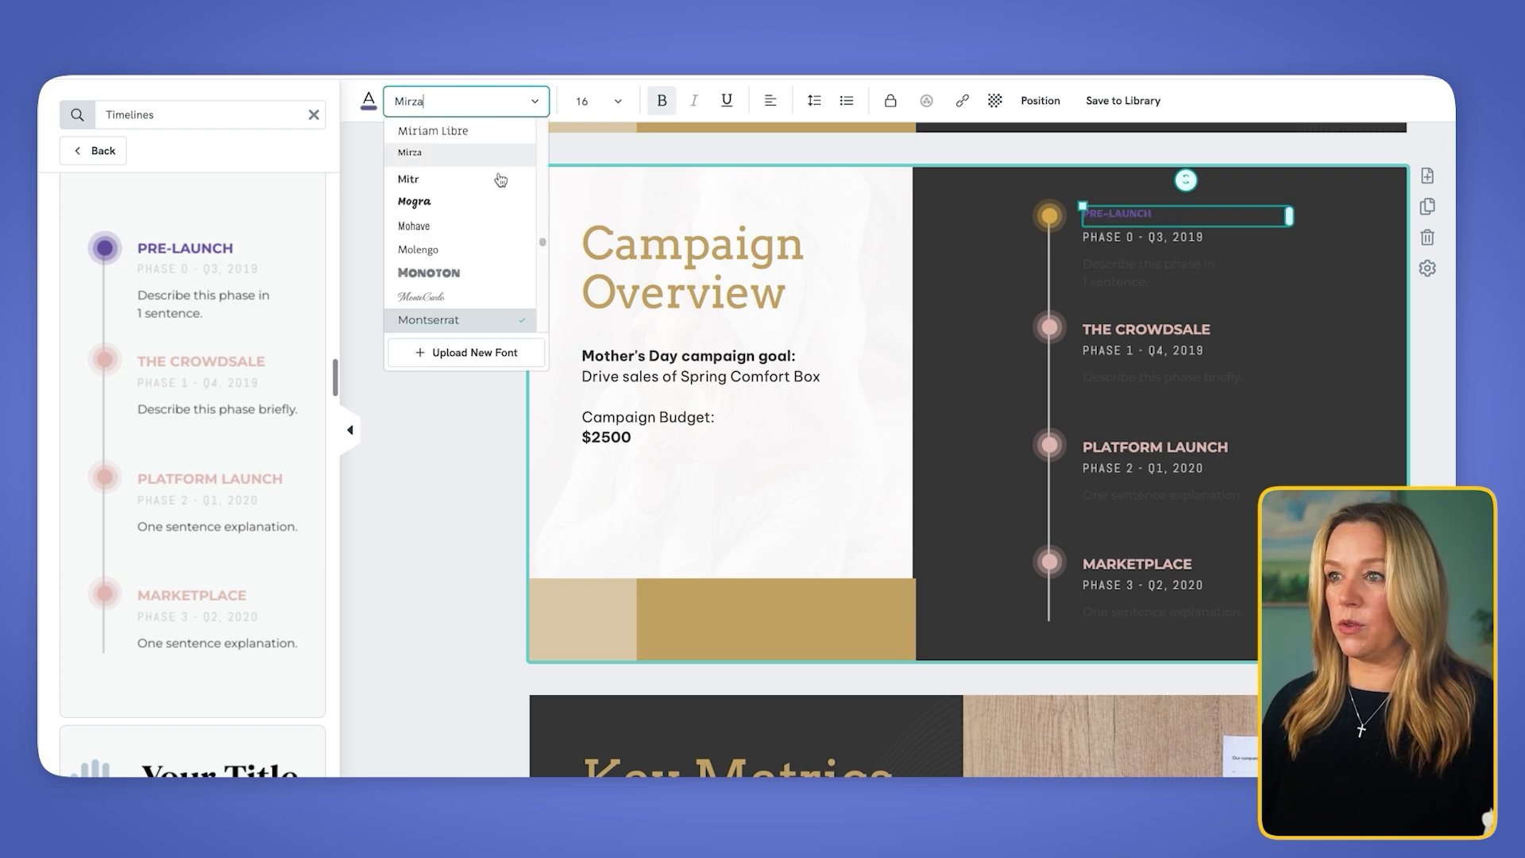
click(487, 170)
click(580, 213)
click(537, 111)
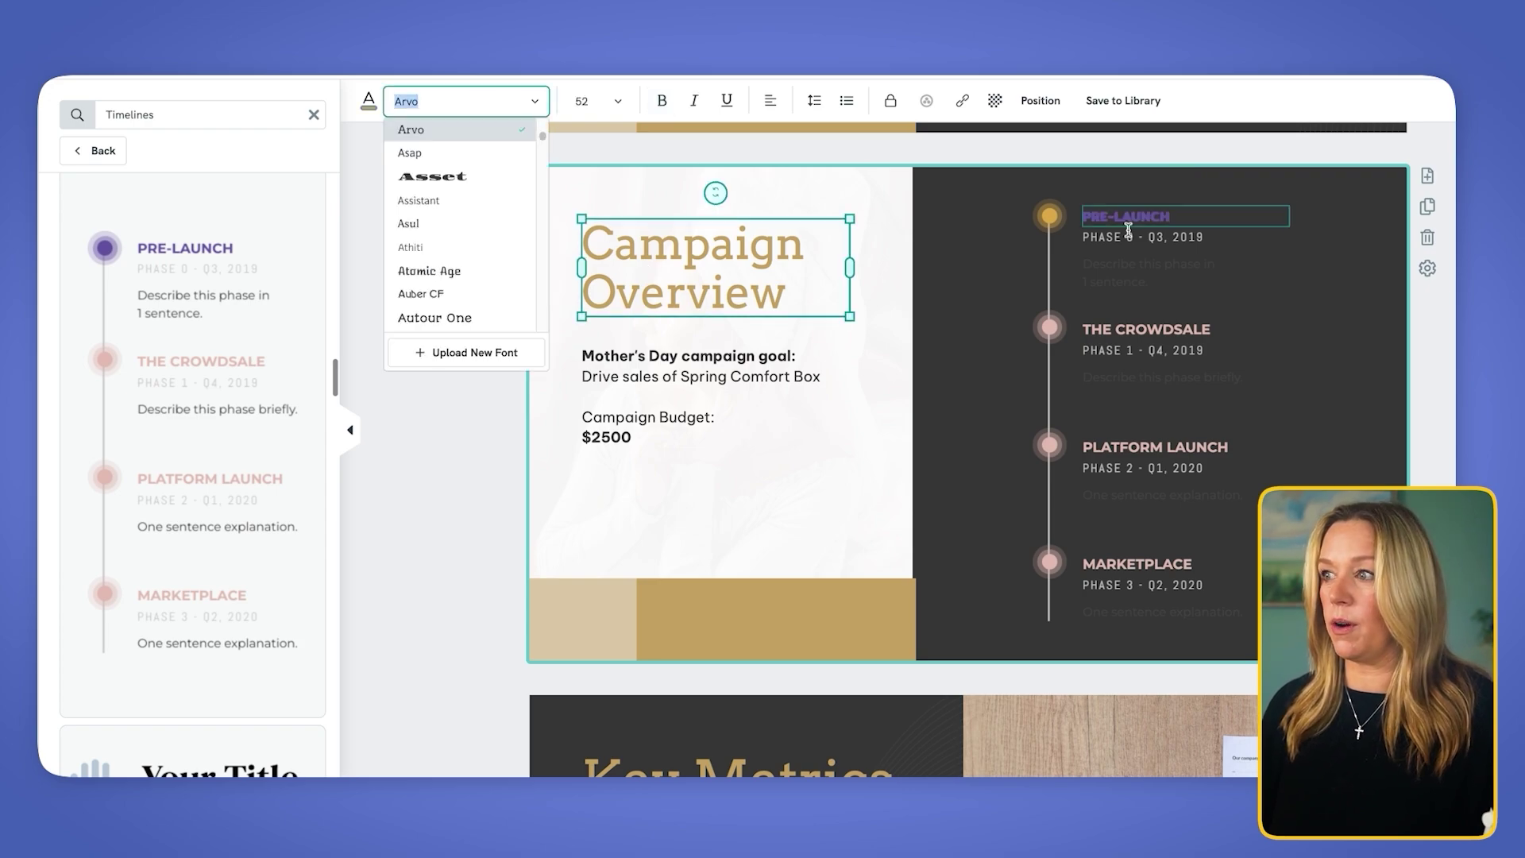
click(1152, 218)
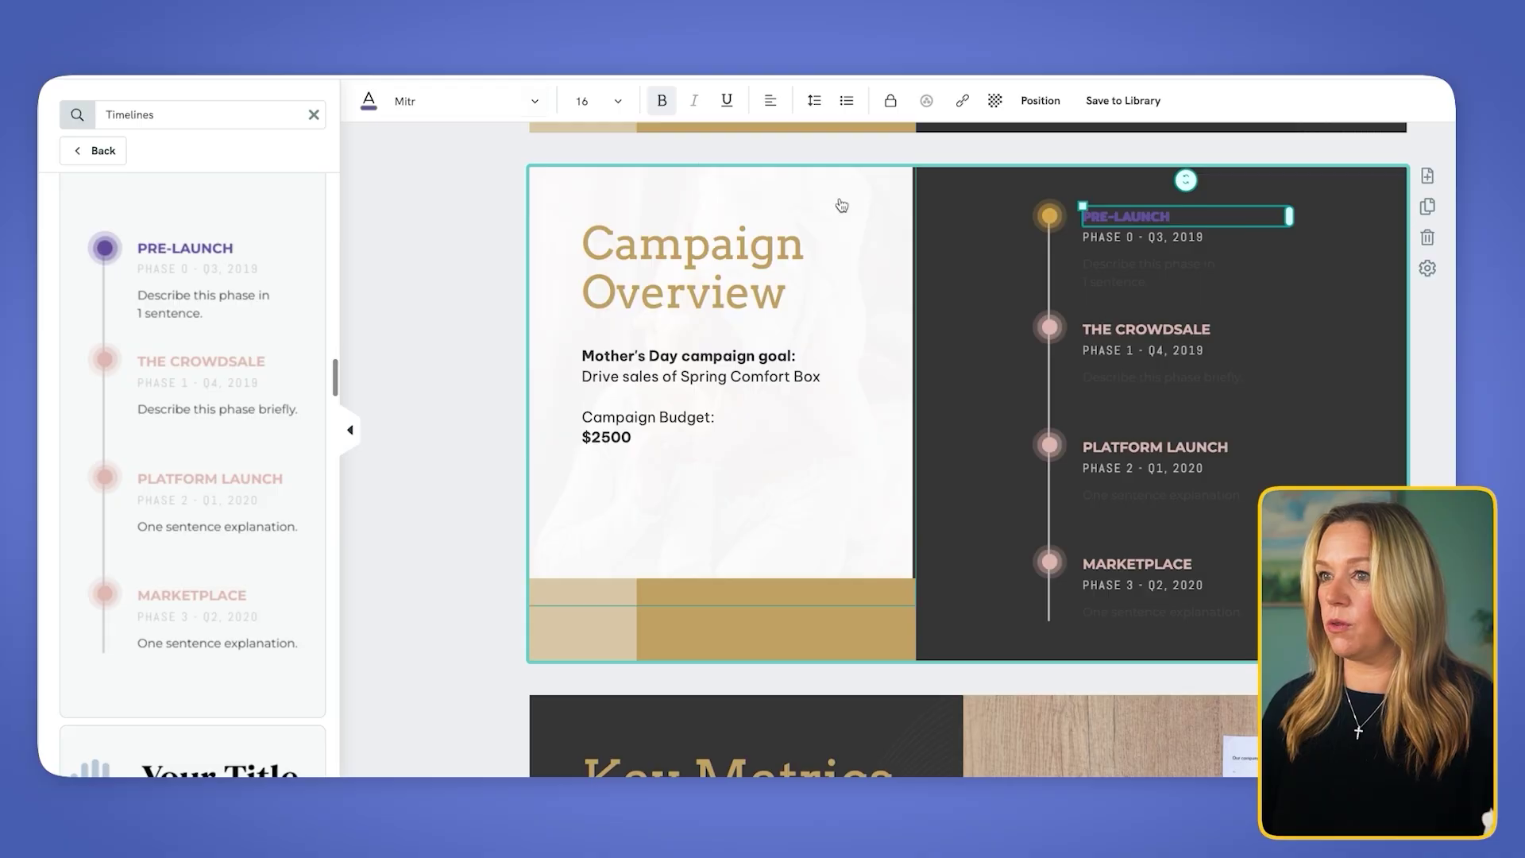
click(367, 102)
click(391, 176)
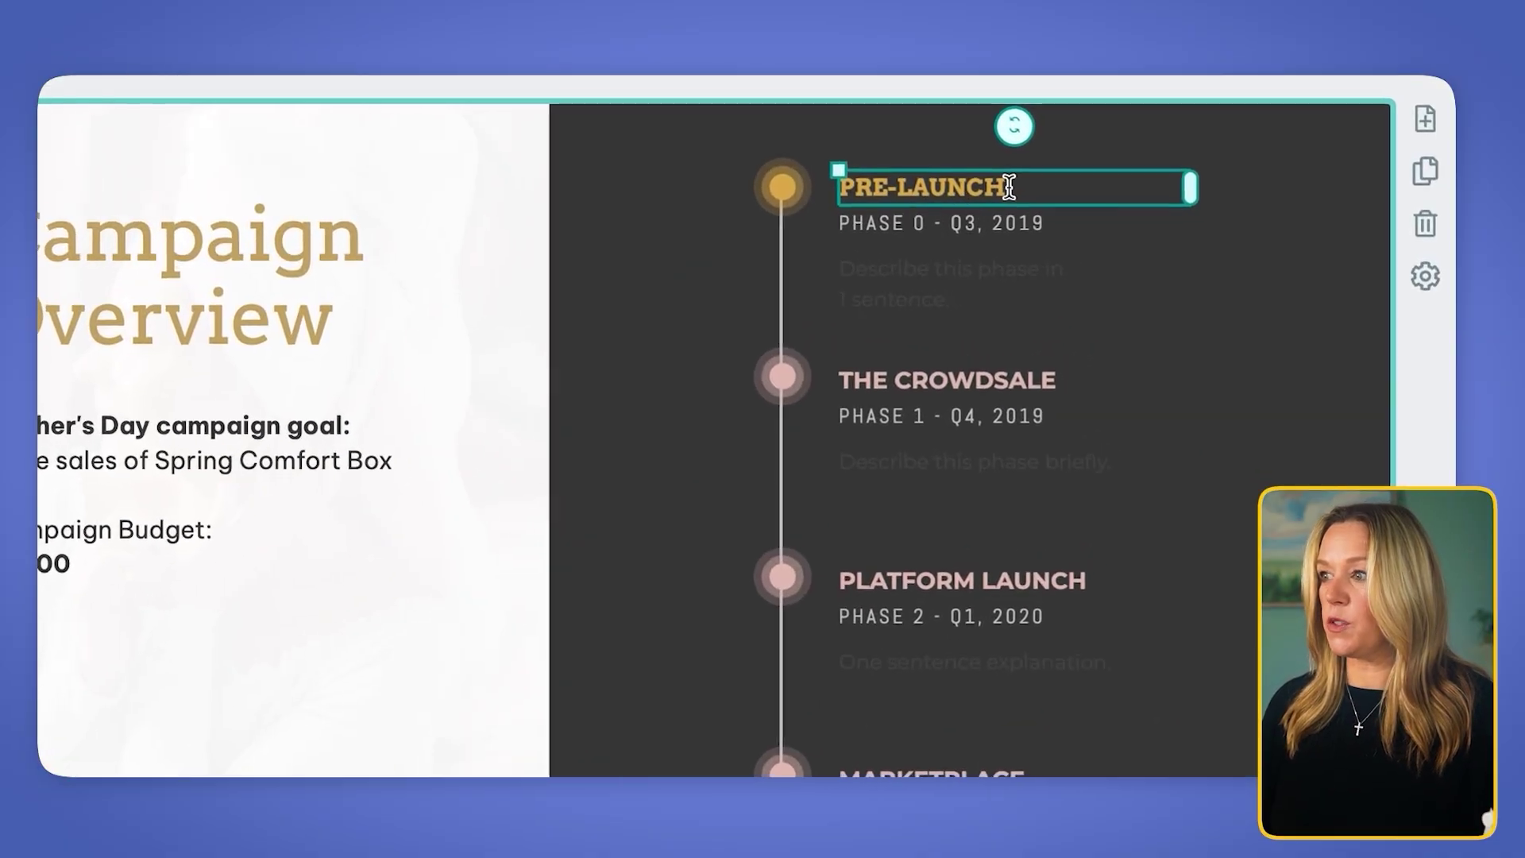
Rename the first phase PREP with the date April 1-14.
drag(1181, 215, 1081, 218)
text(PREP)
click(913, 227)
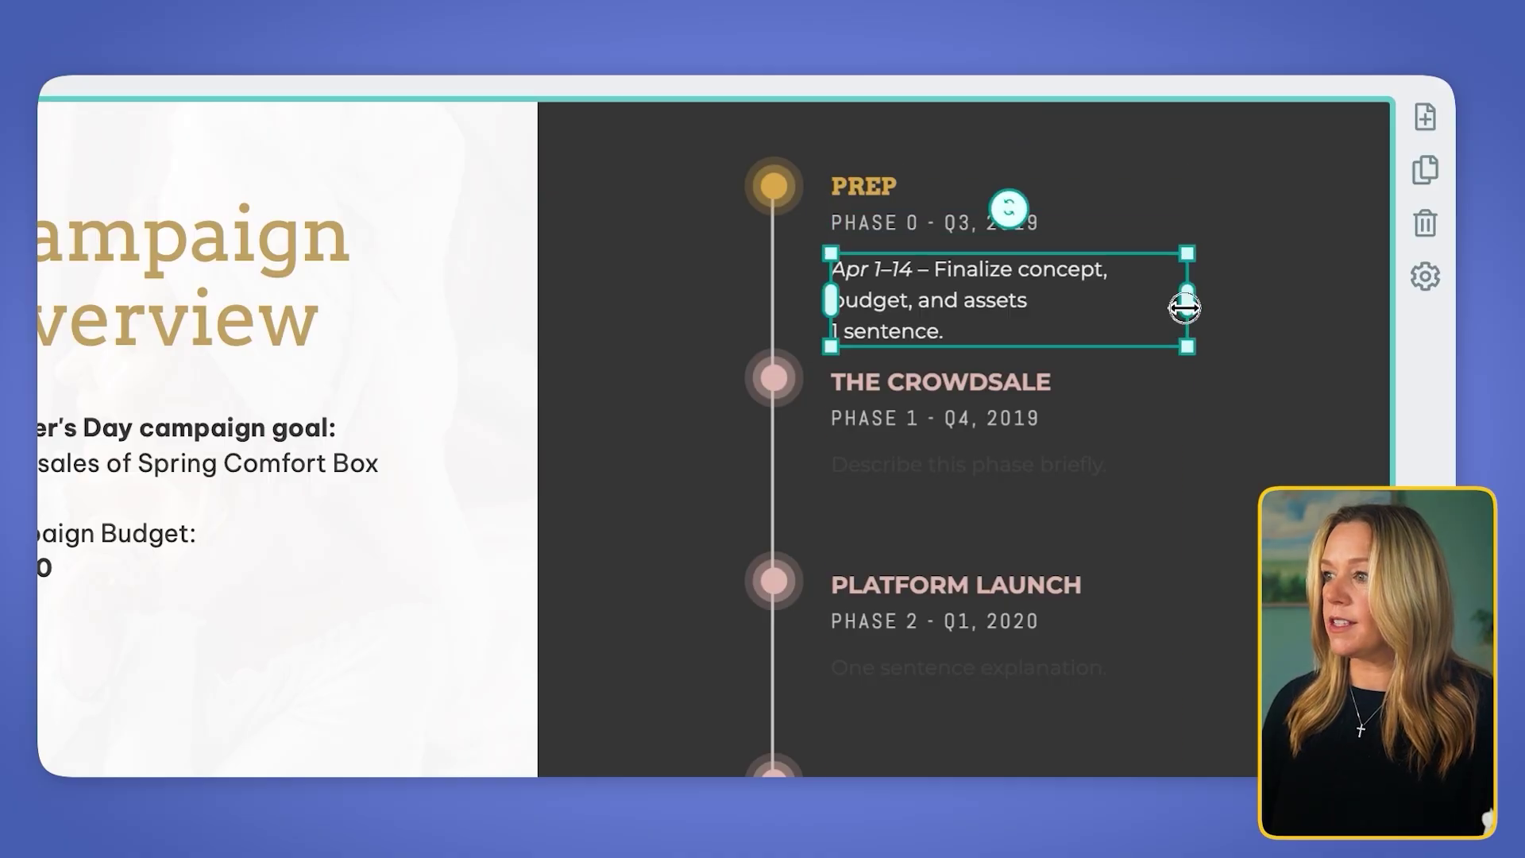
drag(1184, 308, 1232, 308)
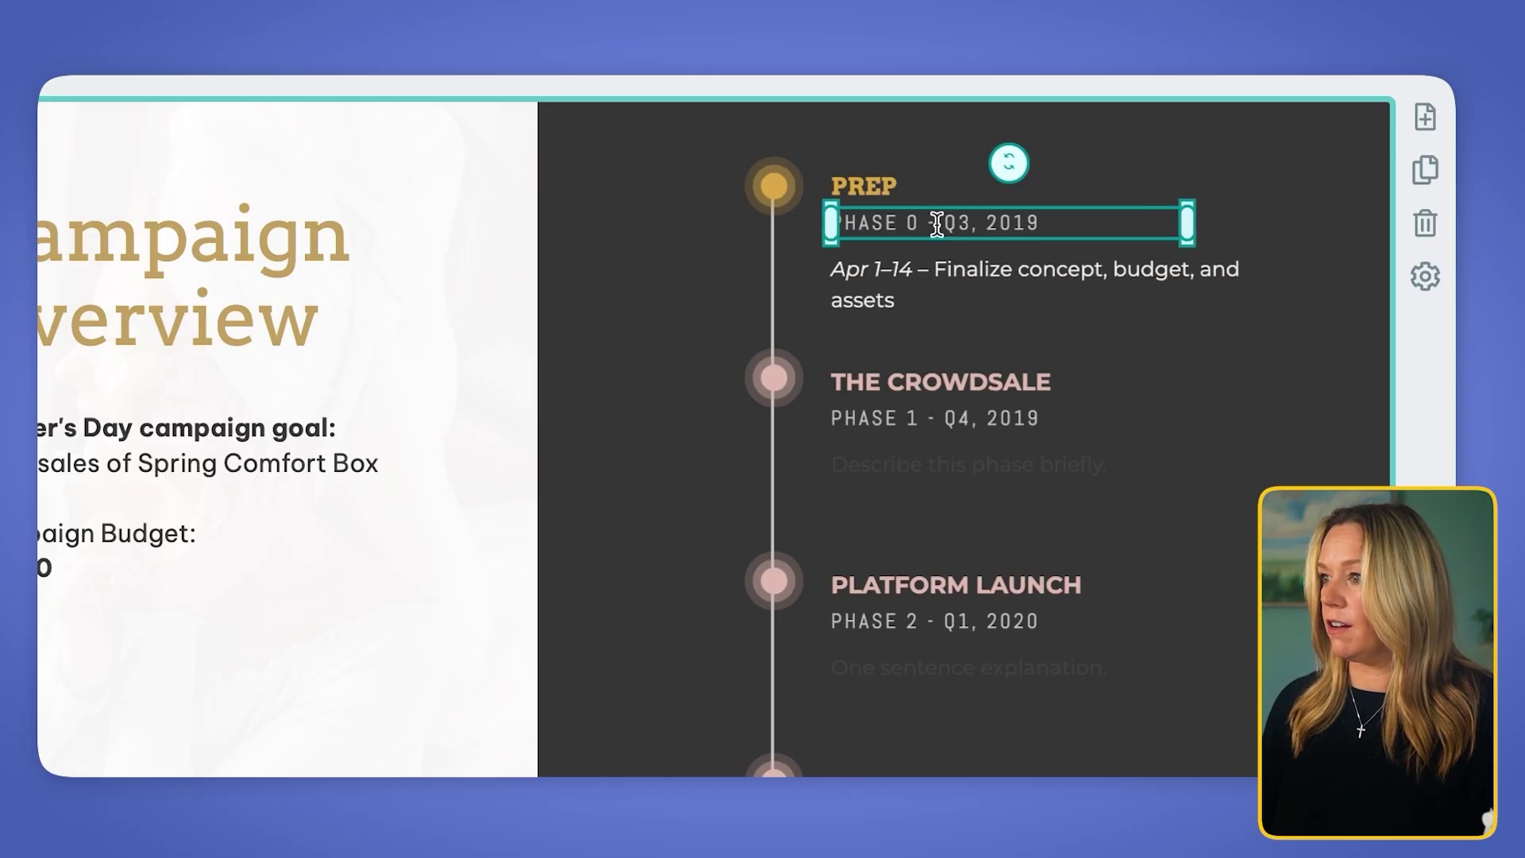
text(April 1-14)
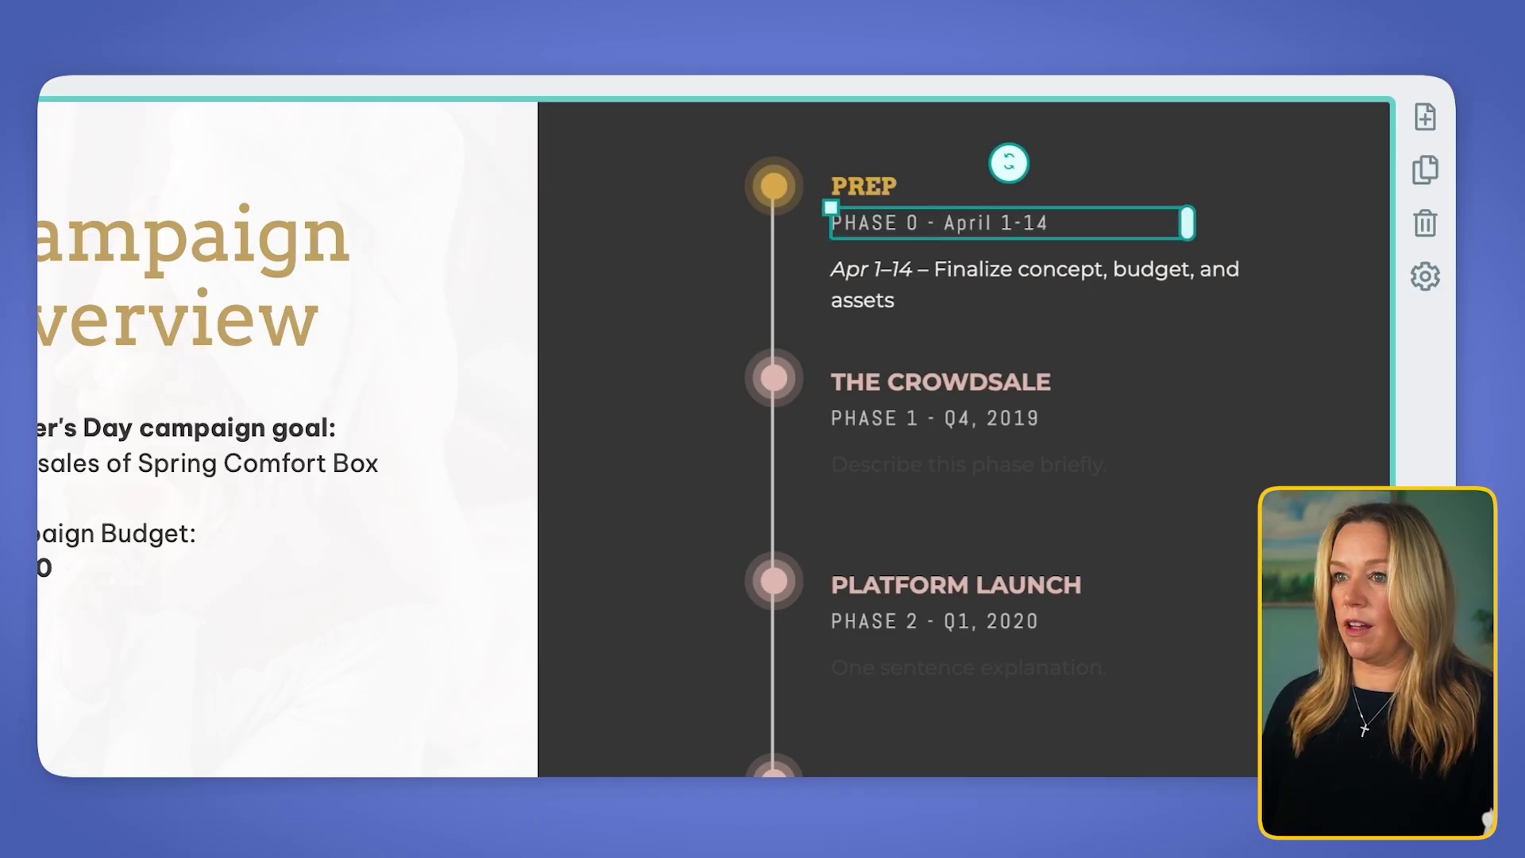
Update the later phase headings through FINAL PUSH and recolour the pink dot beside it.
click(964, 394)
click(1048, 381)
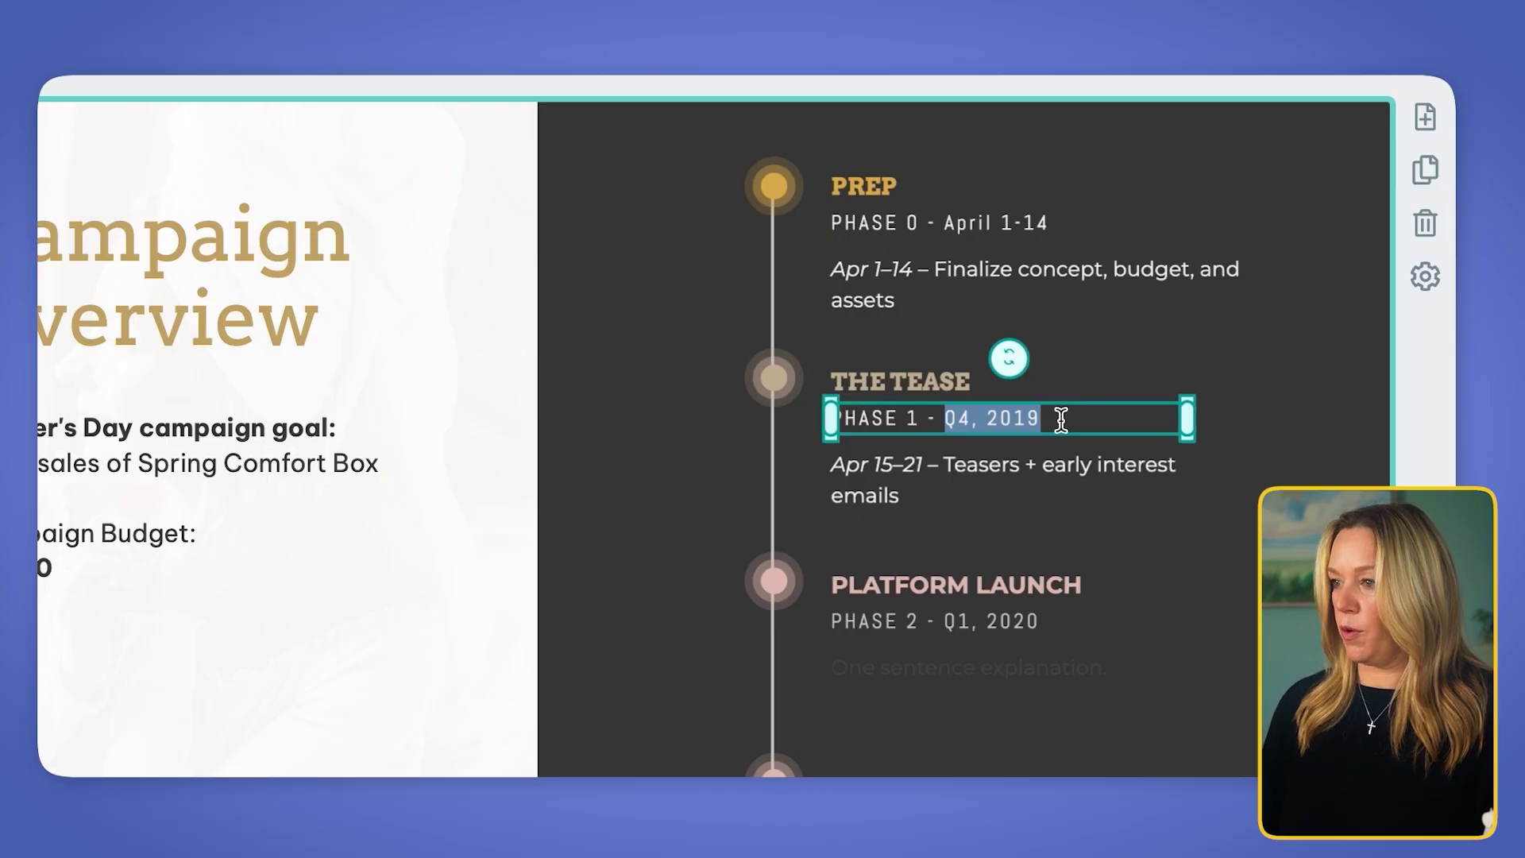
text(ARKETPLACE)
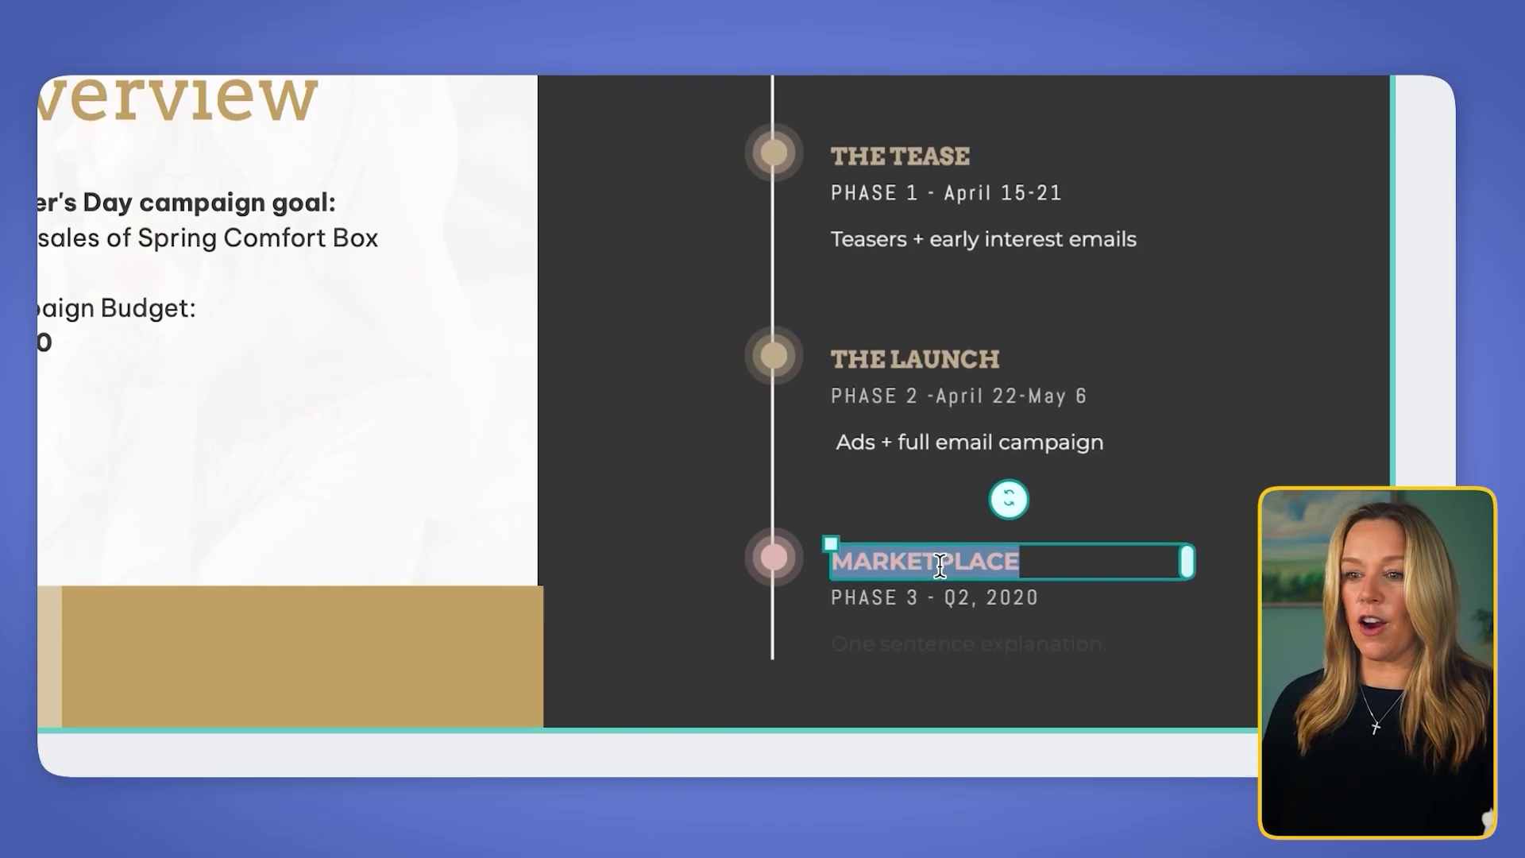
text(FINAL PUSH)
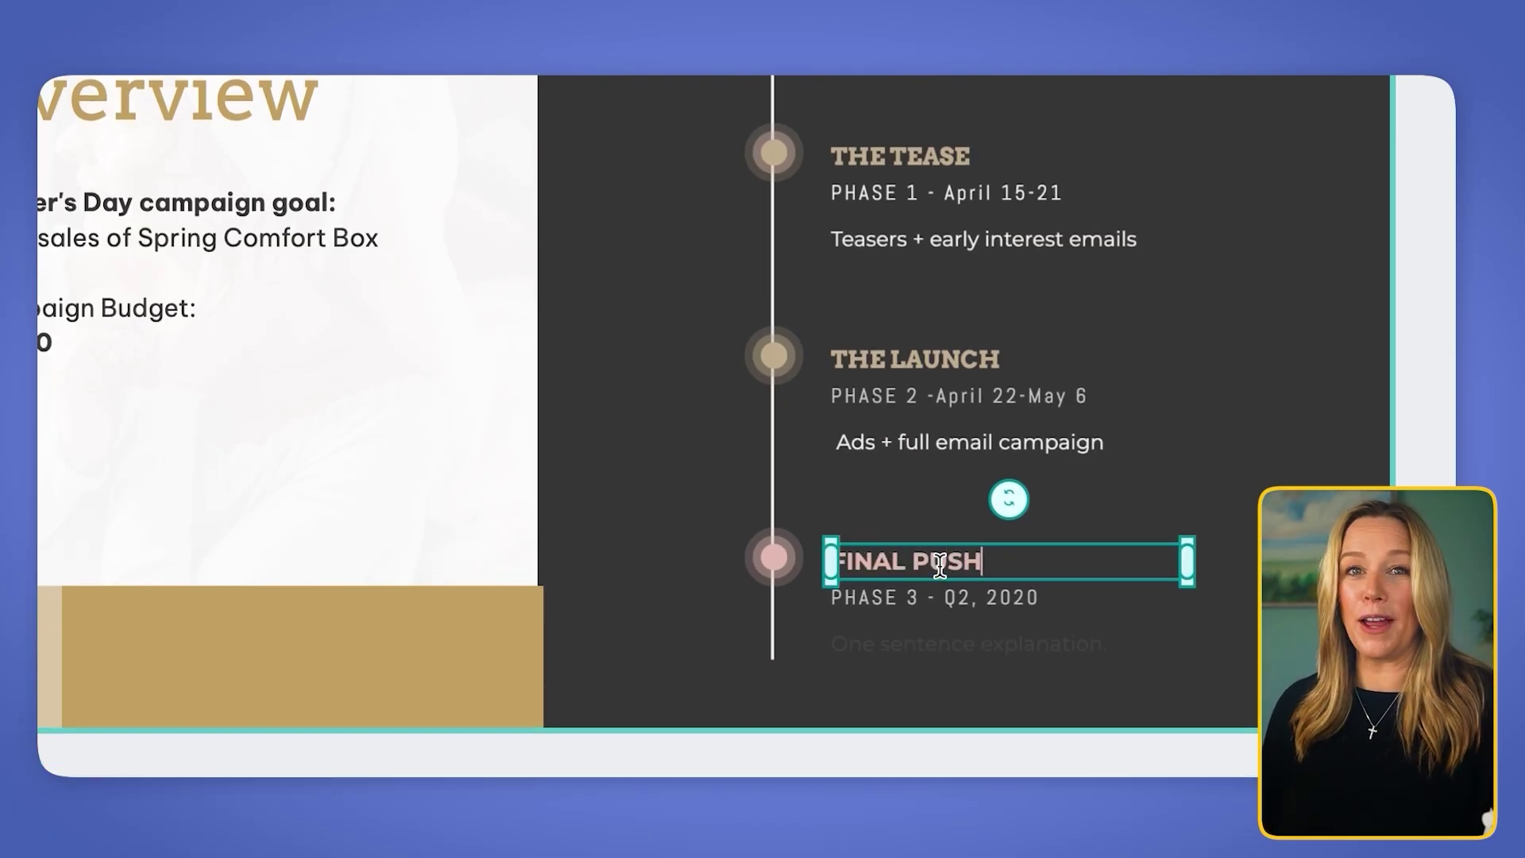
click(787, 562)
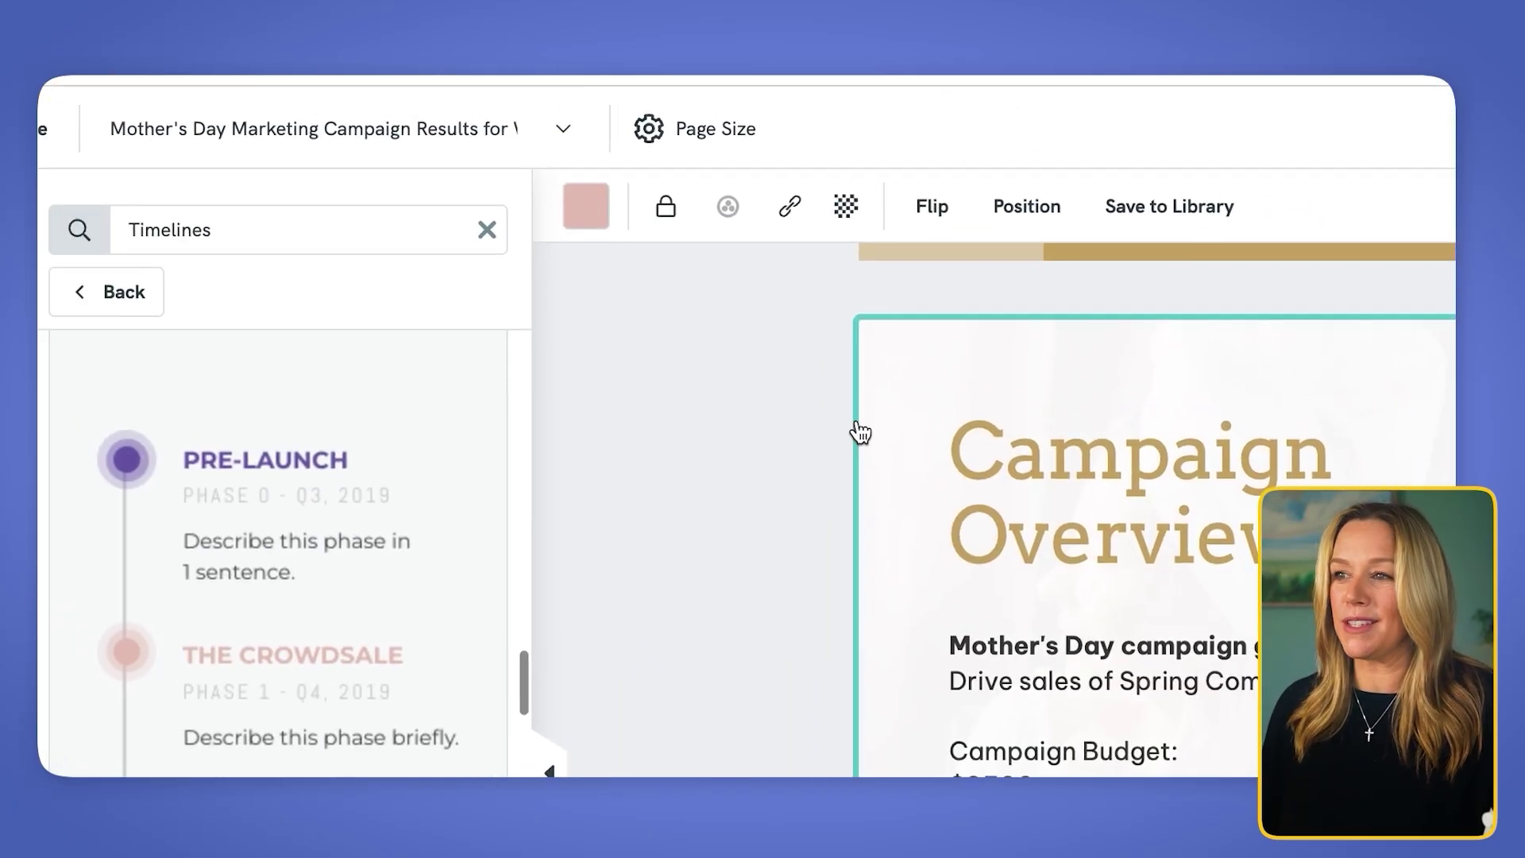
click(585, 205)
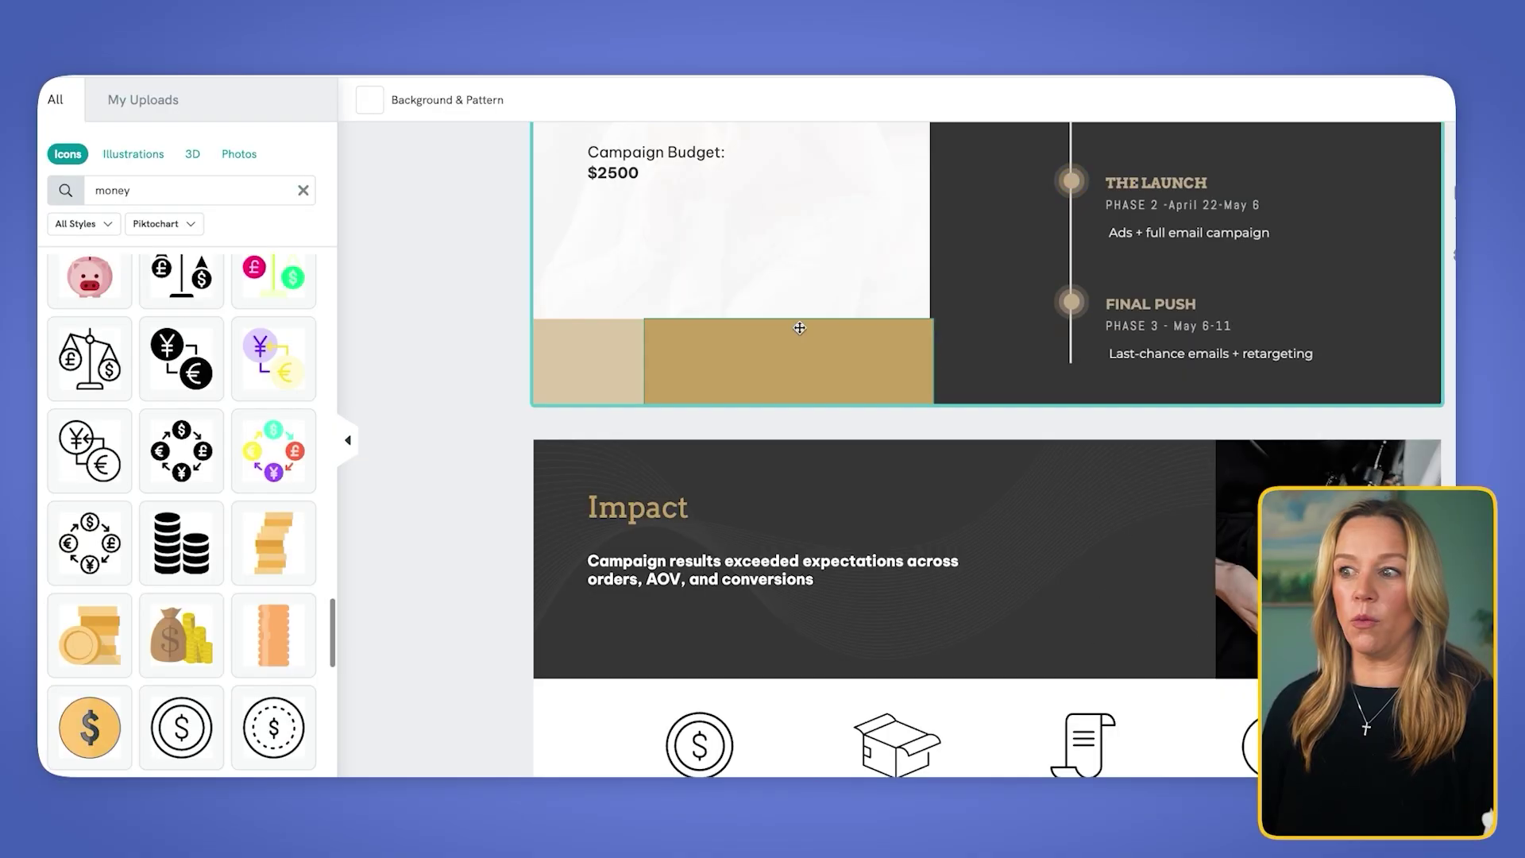
scroll(799, 327, down, 10)
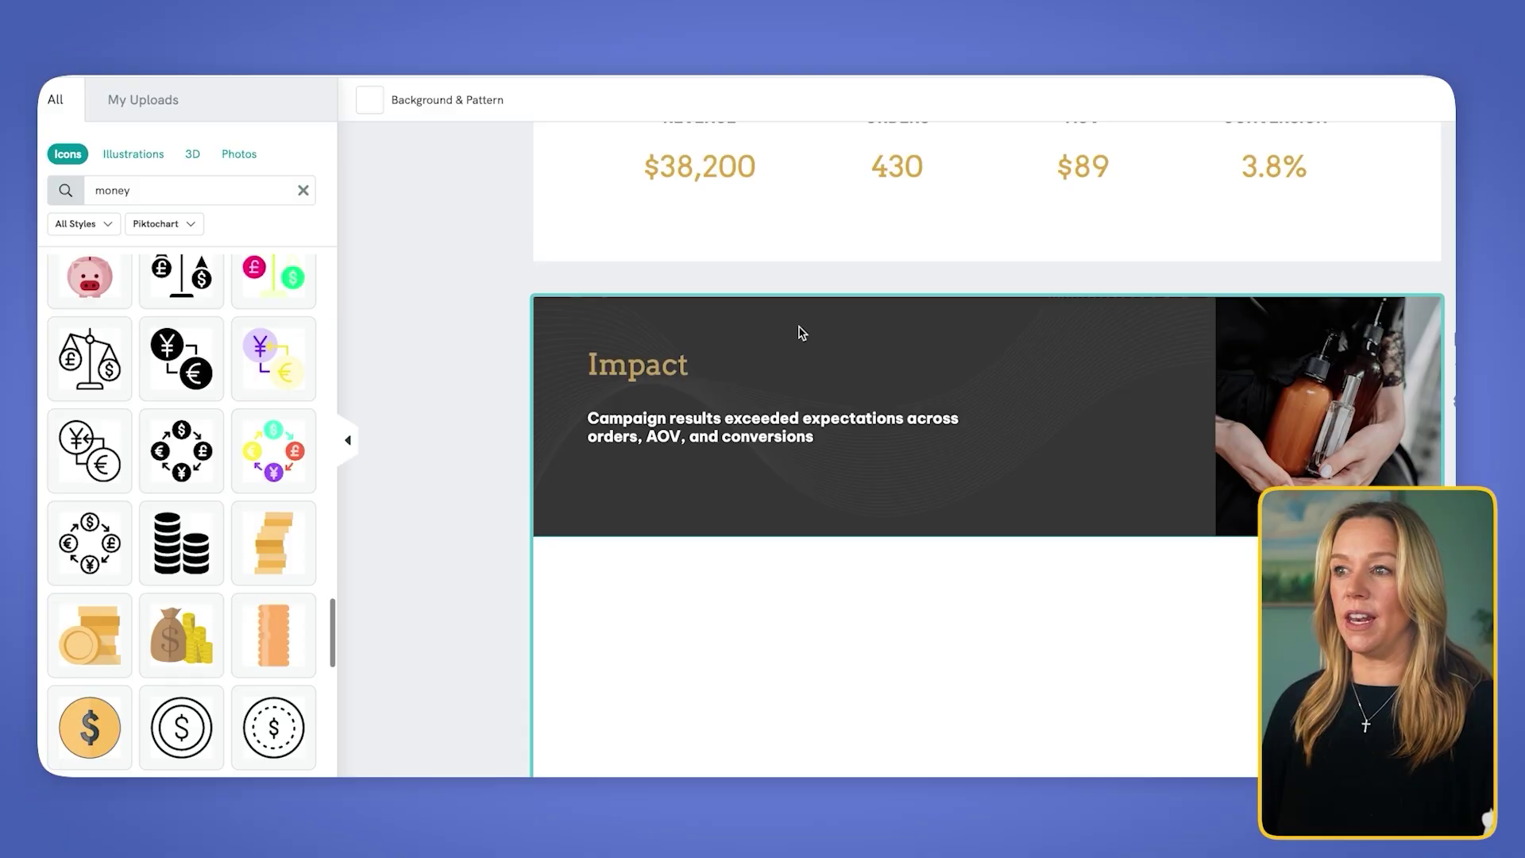
Search icons for 'money' and add the circled dollar icon to the Impact slide.
scroll(799, 329, down, 4)
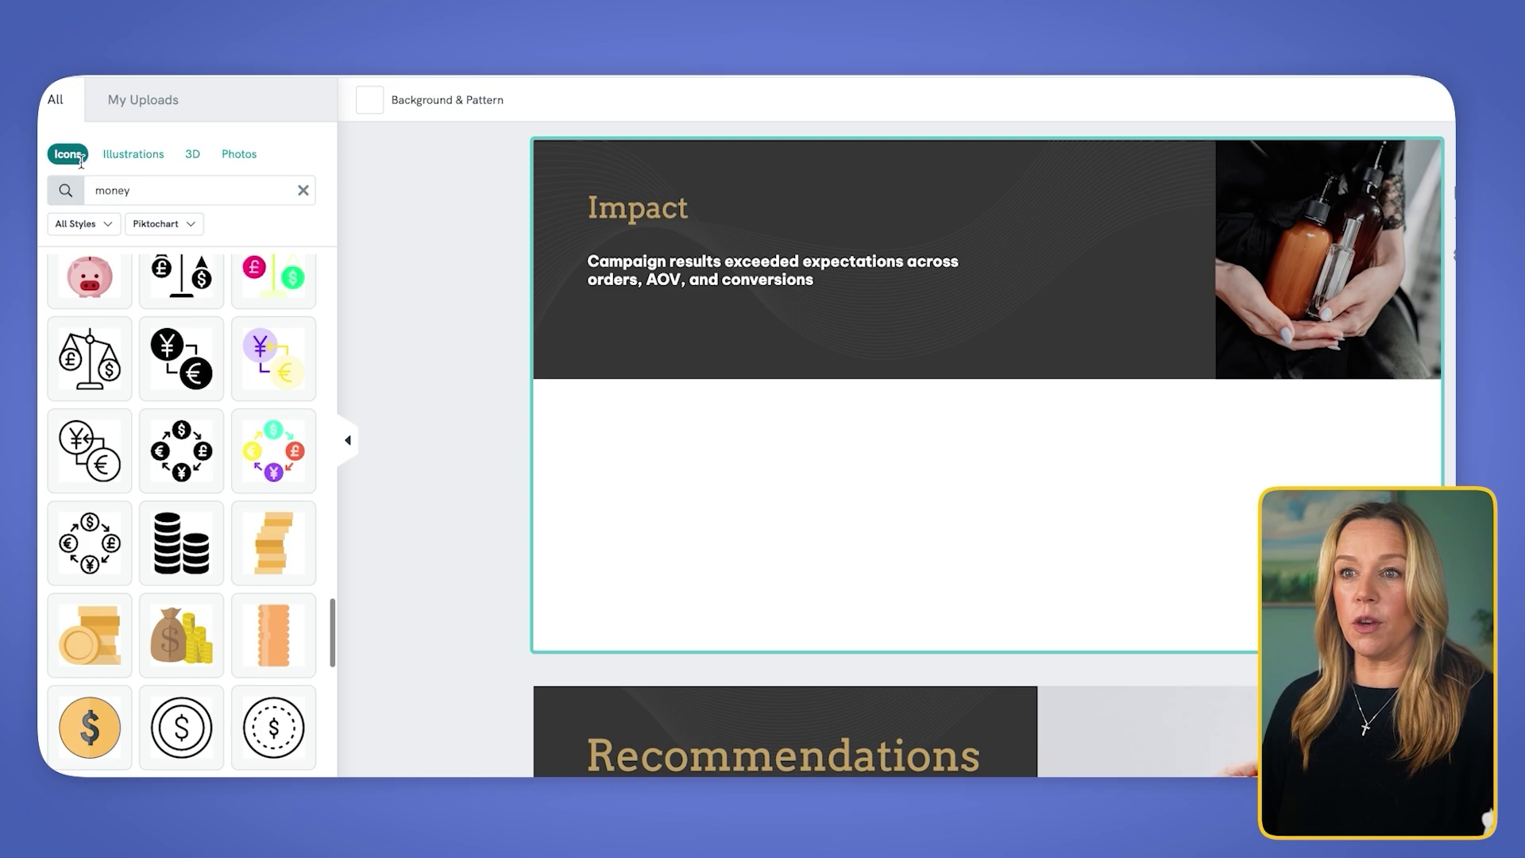
click(157, 194)
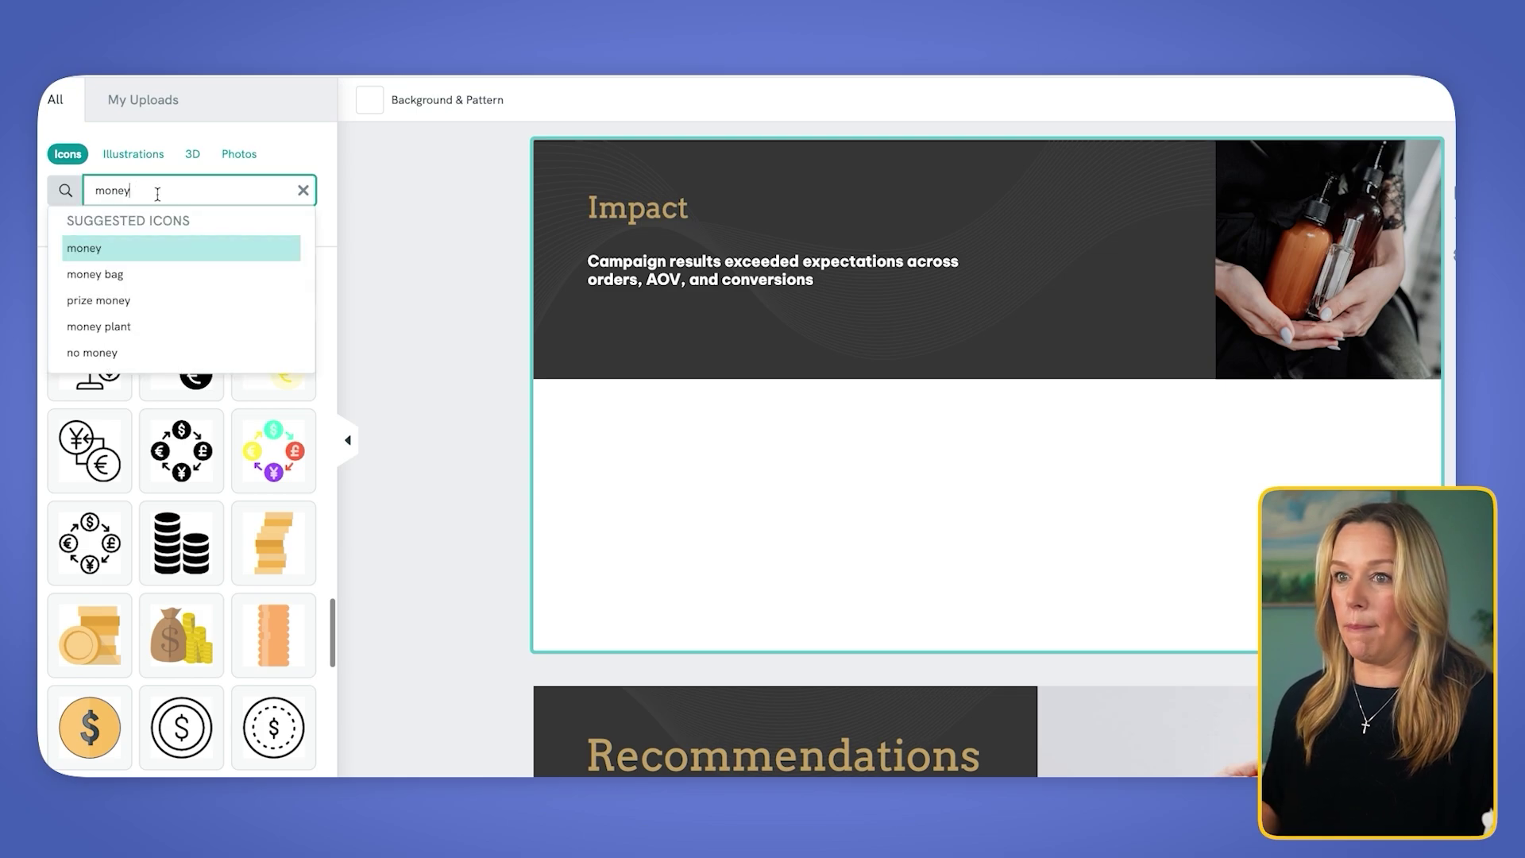
key(Return)
scroll(184, 408, down, 10)
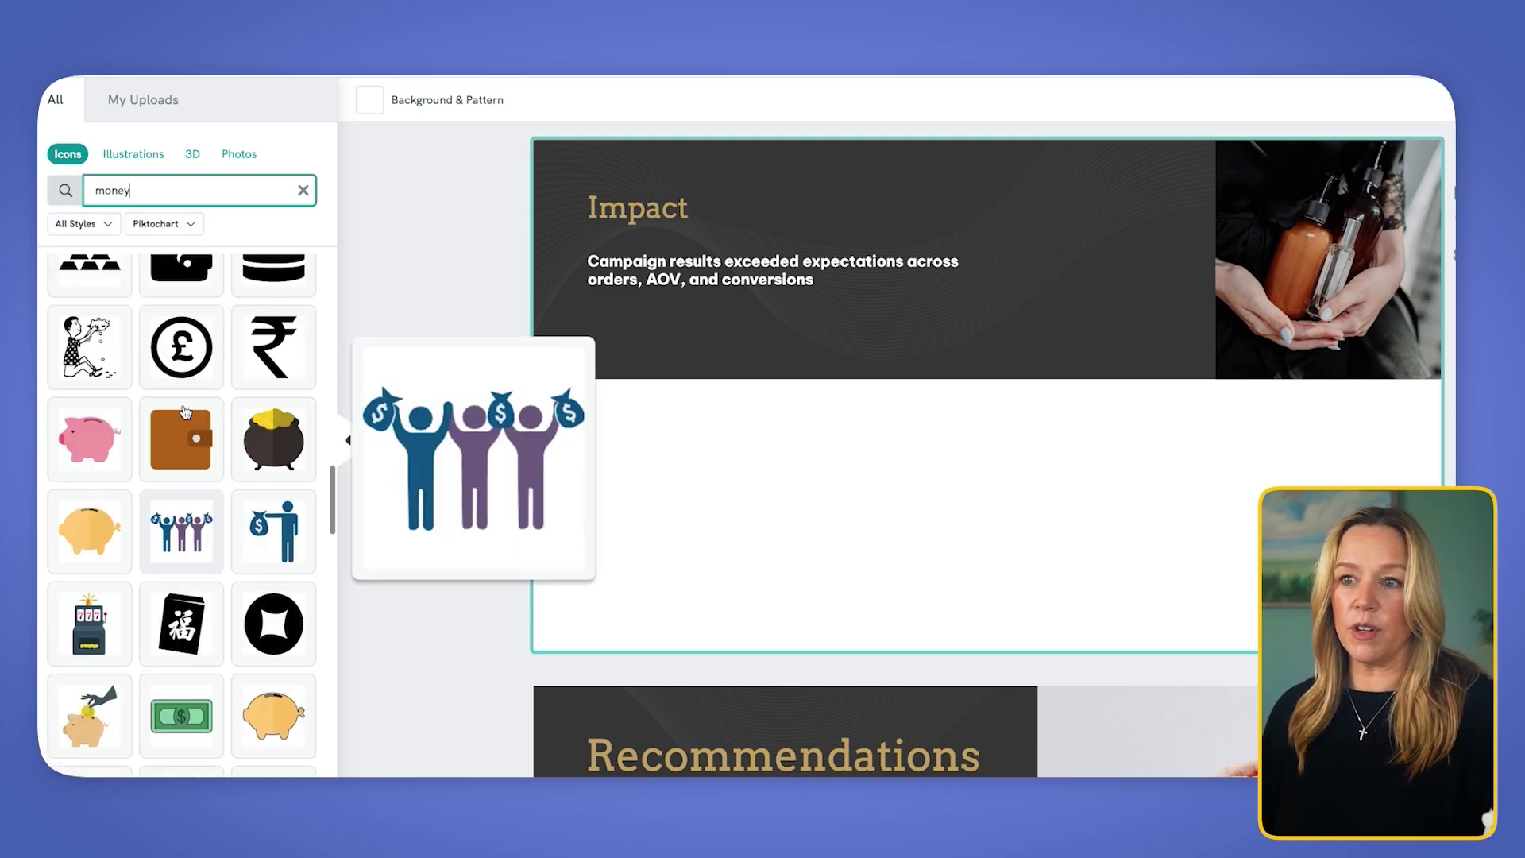
scroll(184, 408, up, 10)
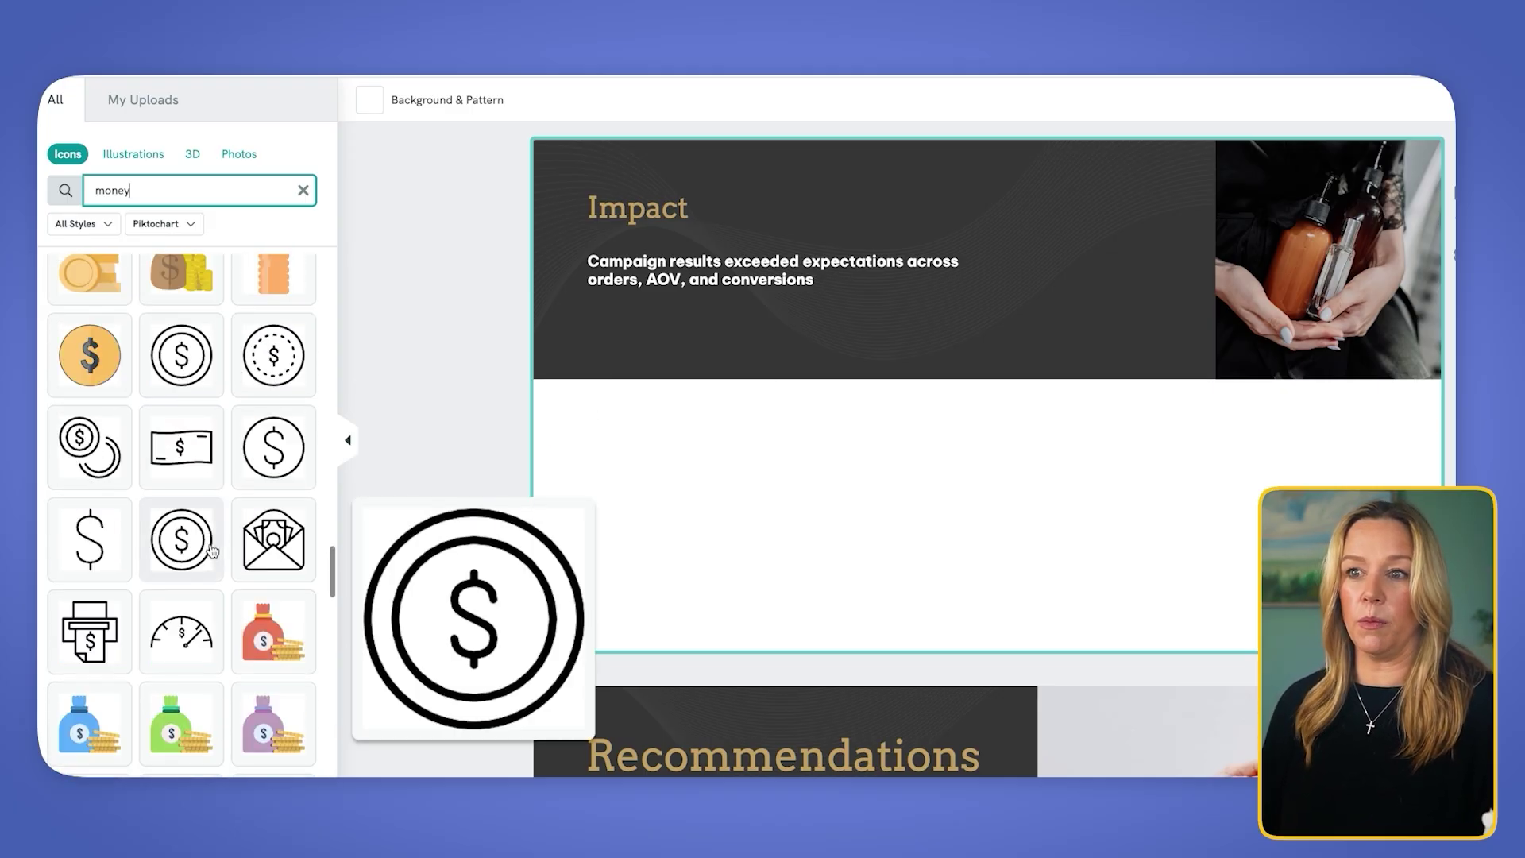
click(188, 548)
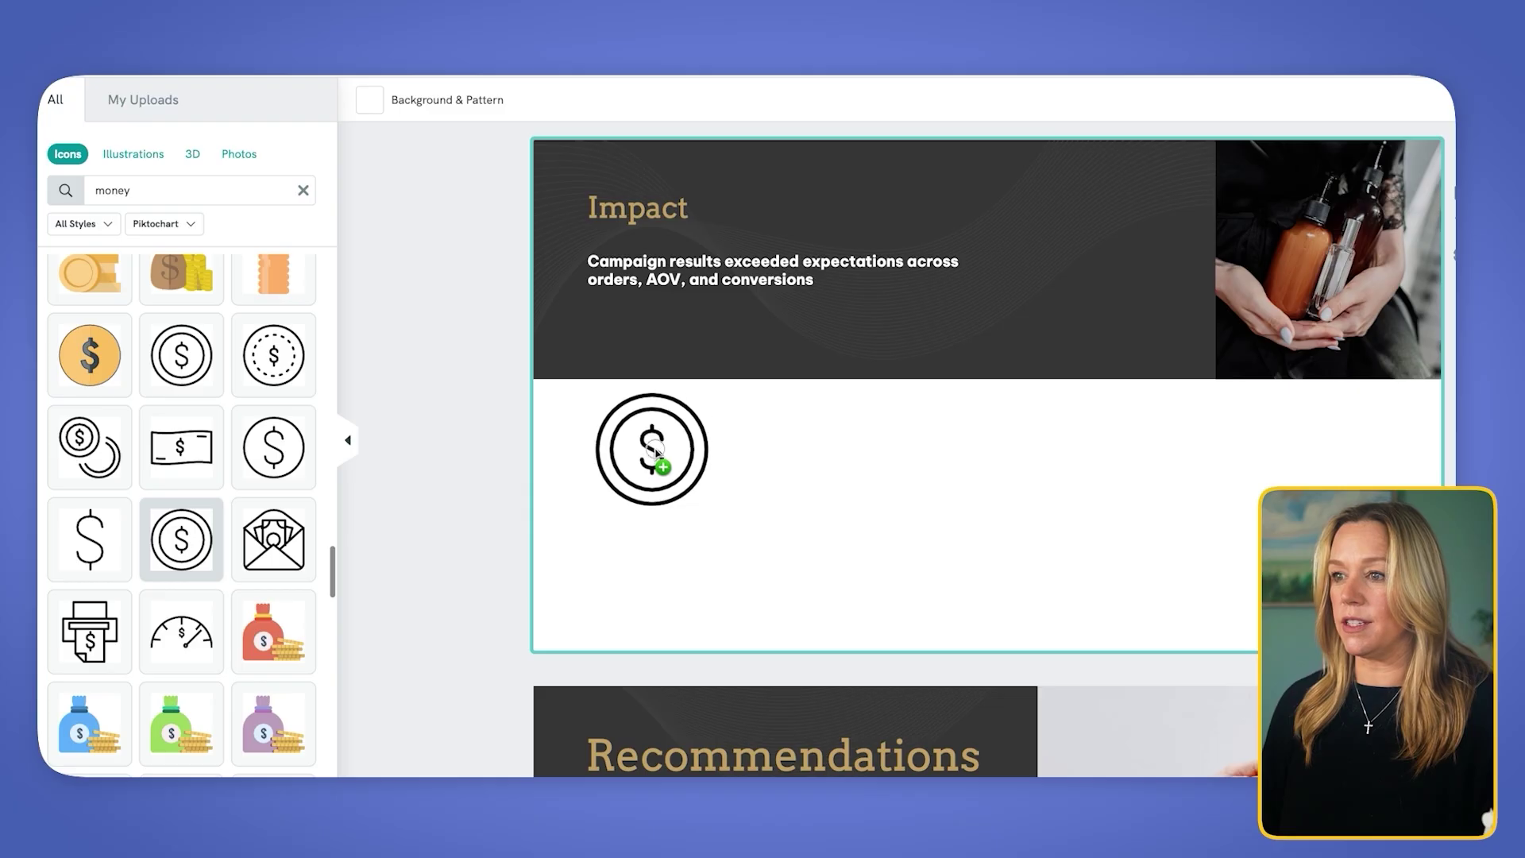
click(84, 189)
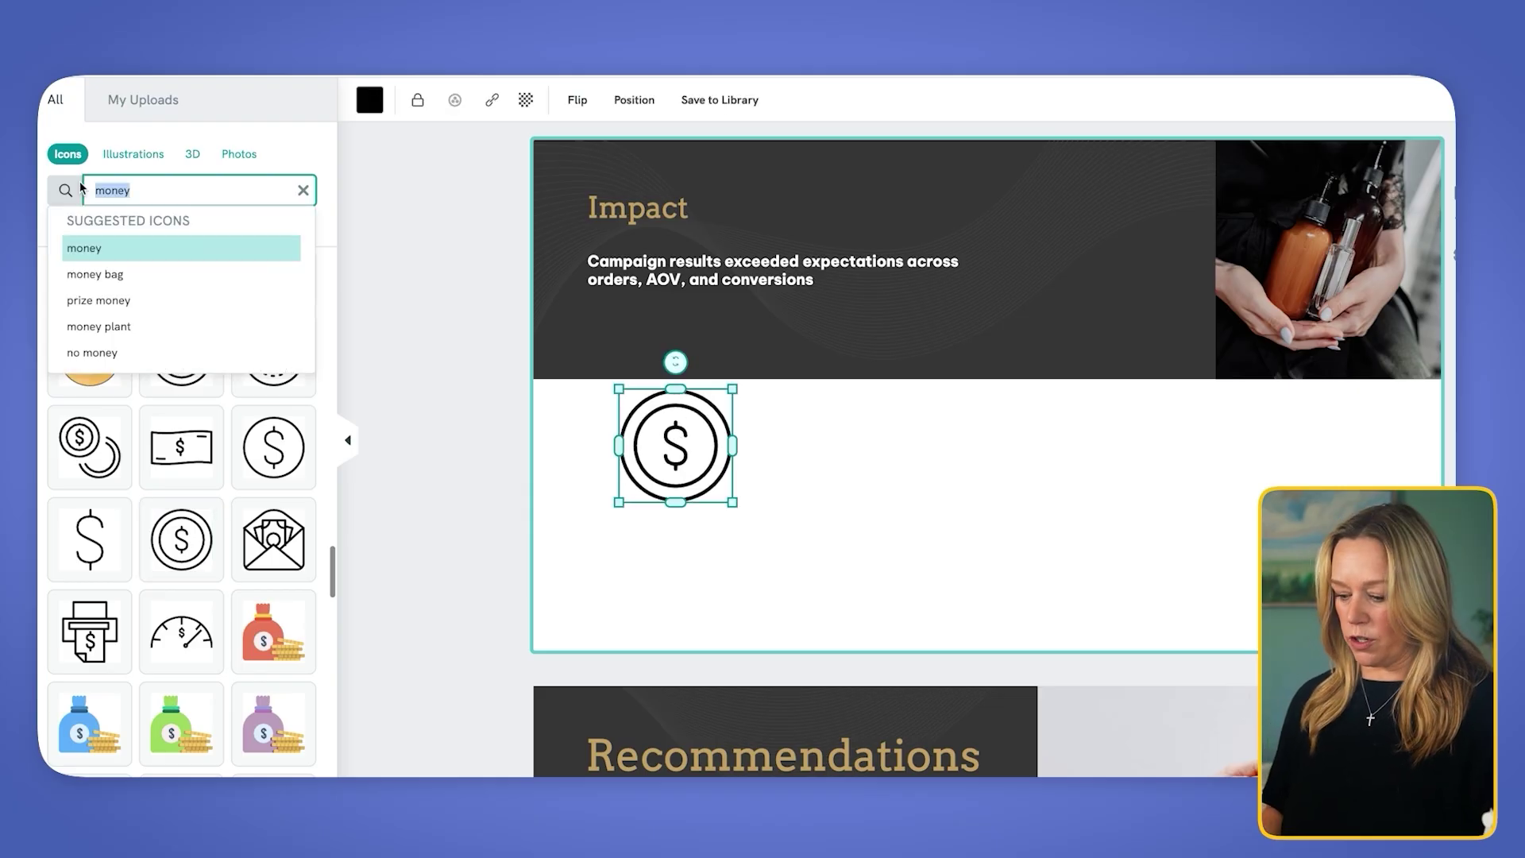
Add an open shipping-box icon beside the dollar icon, sized to match.
text(shipping)
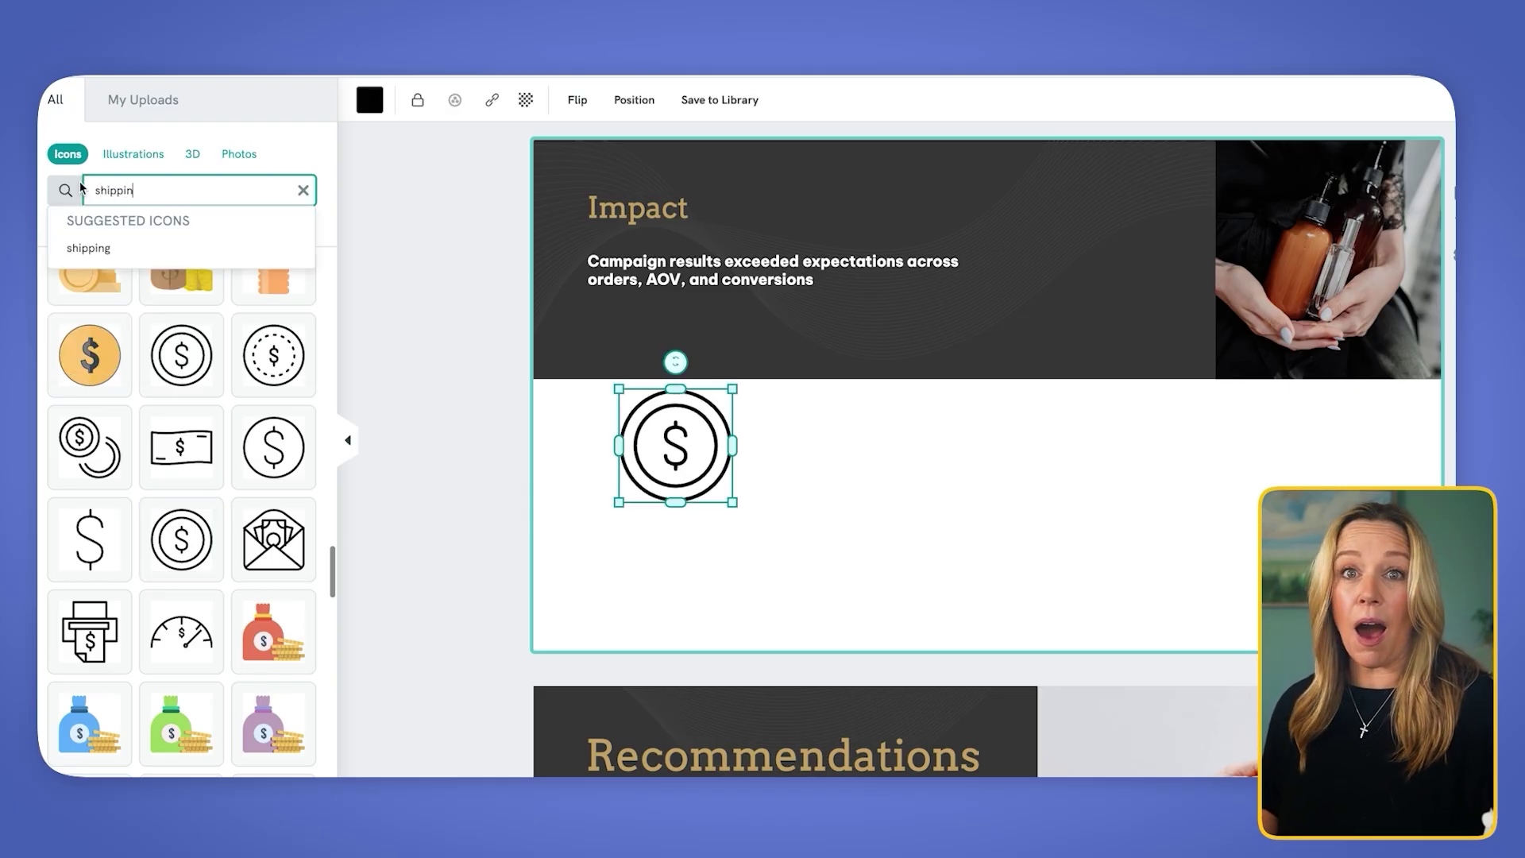
key(Return)
text(box)
key(Return)
scroll(190, 482, down, 4)
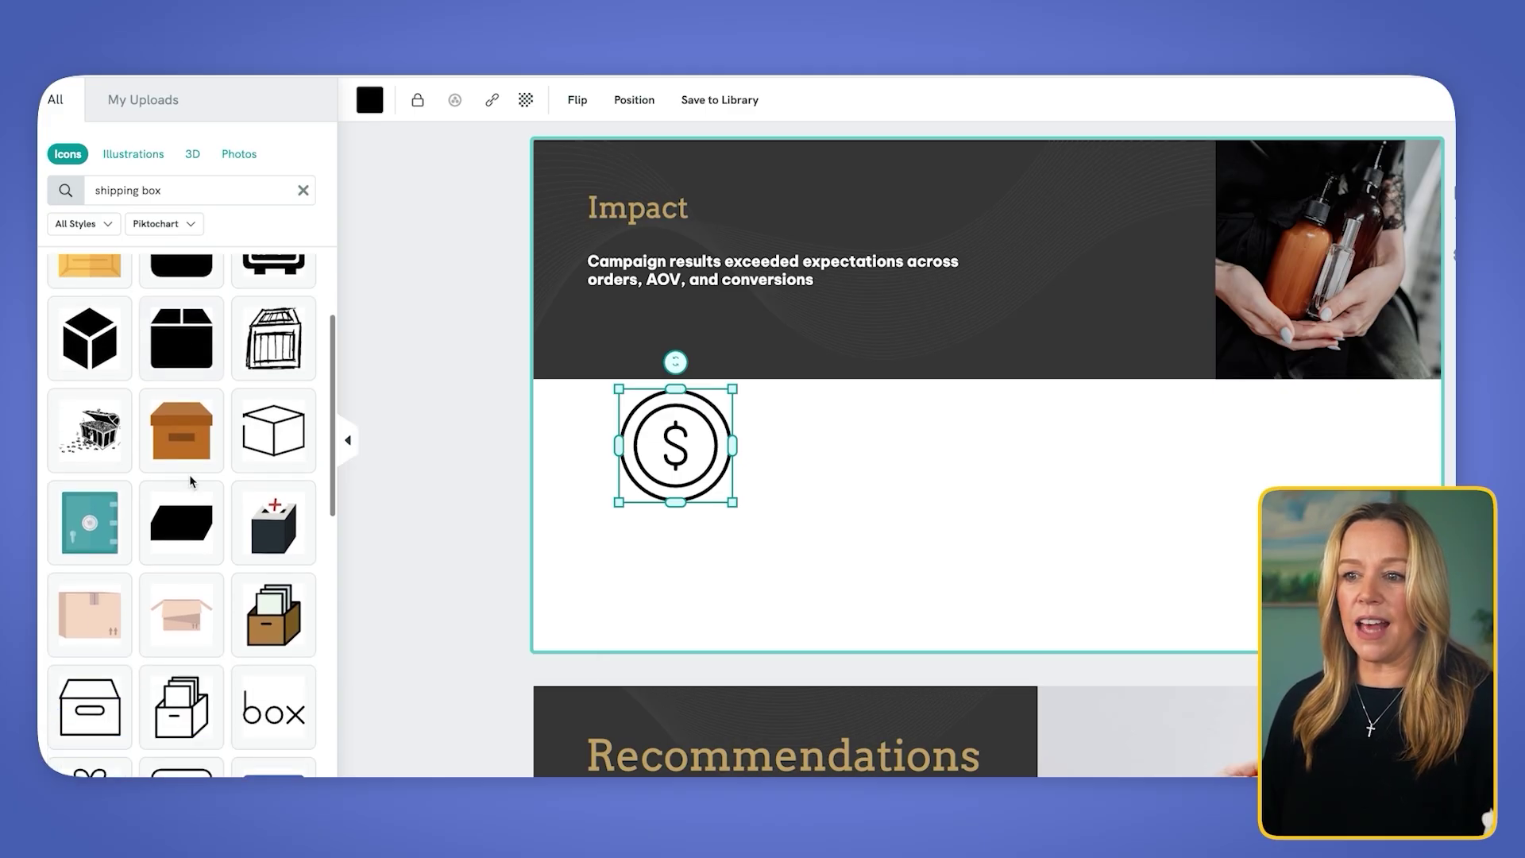
scroll(191, 482, down, 4)
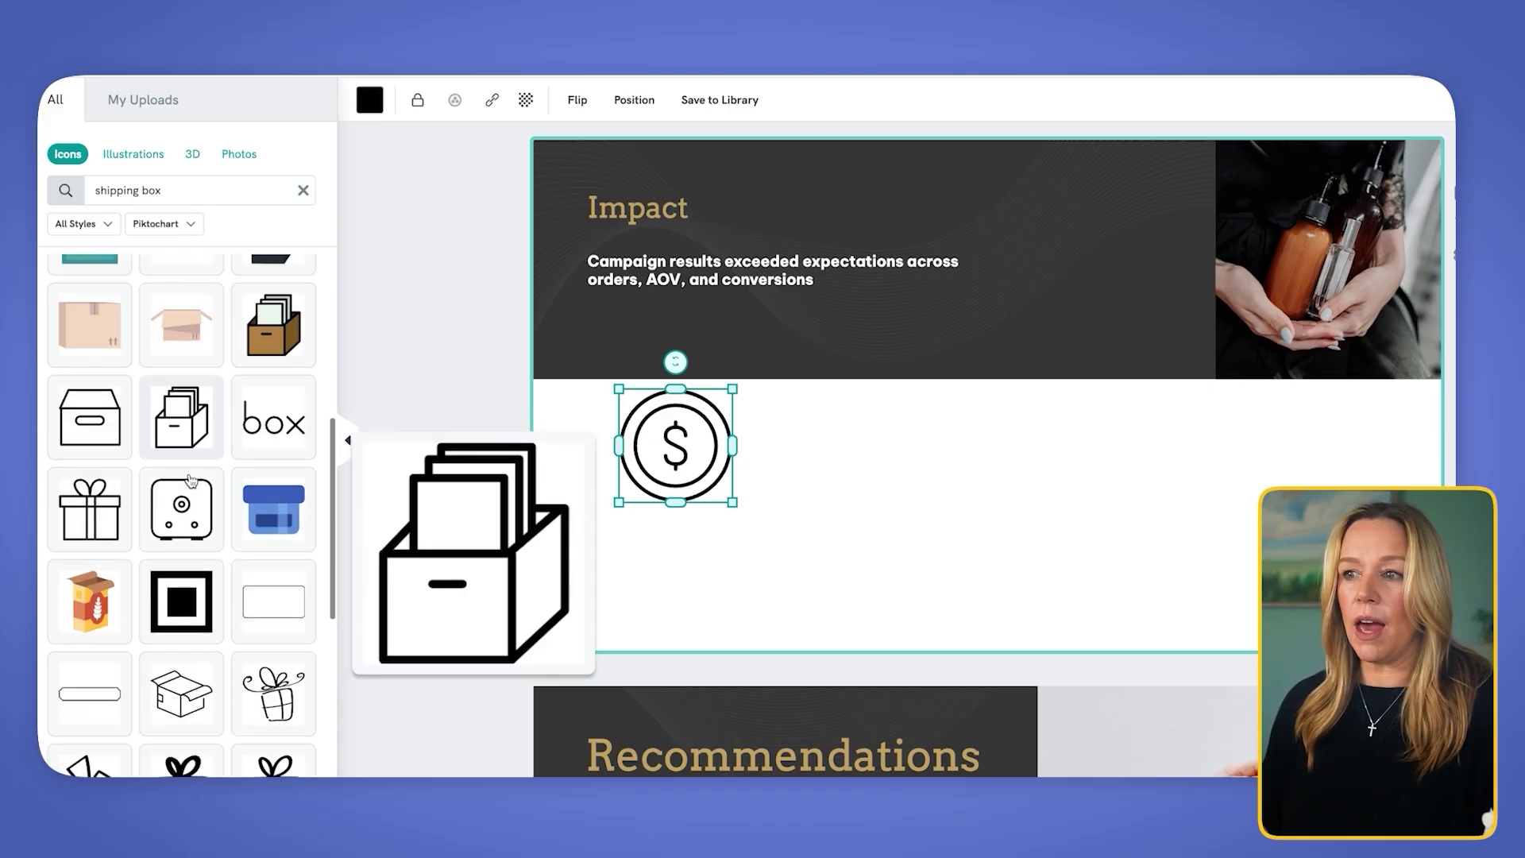
scroll(186, 480, down, 10)
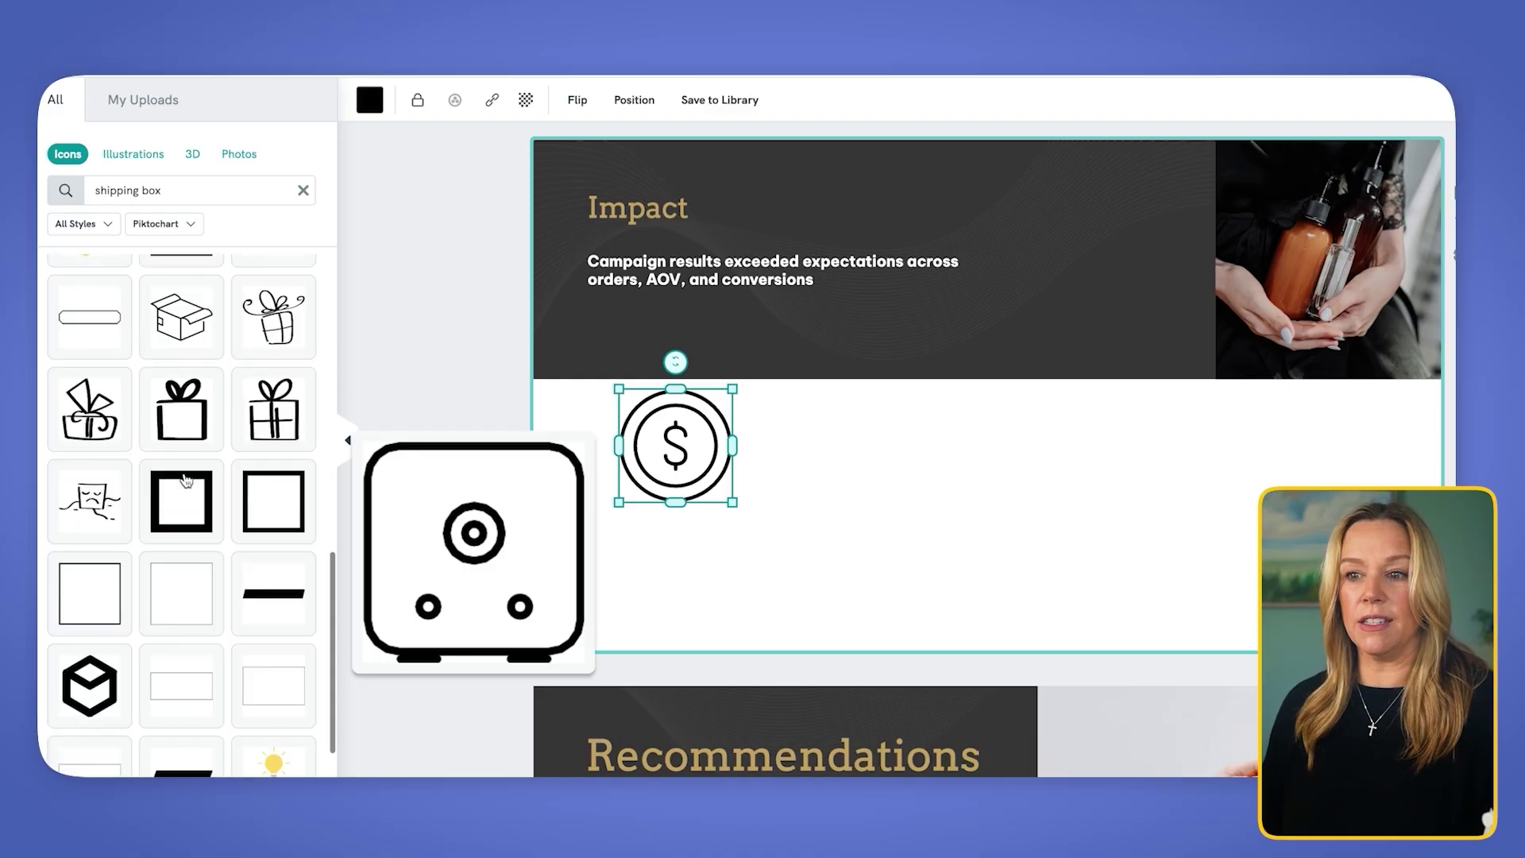
drag(181, 556, 848, 447)
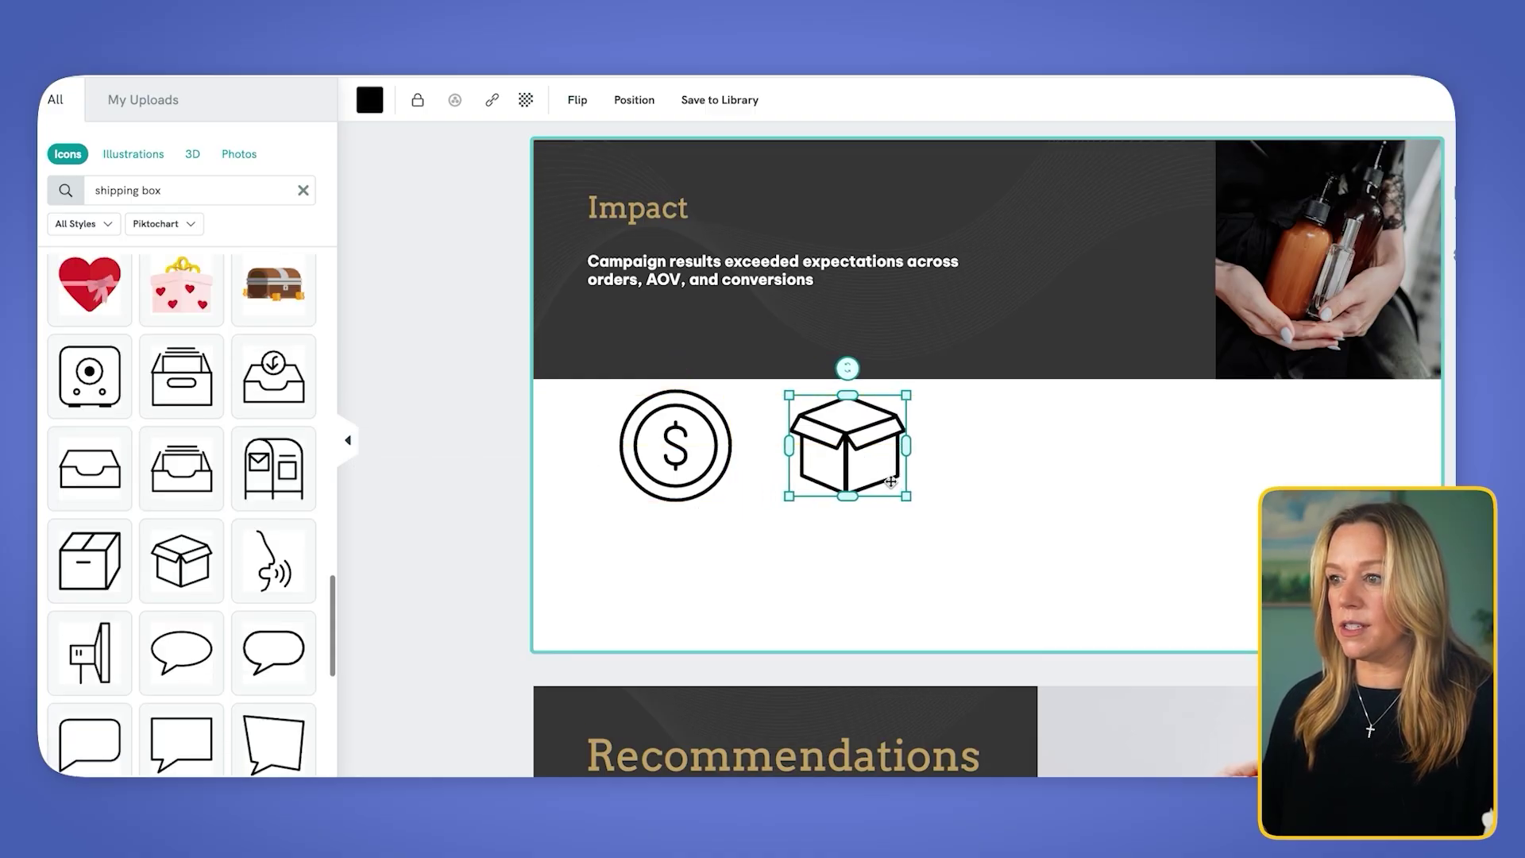
drag(904, 496, 865, 480)
key(Escape)
Add a receipt icon right of the box, sized and aligned with the others.
drag(193, 191, 86, 185)
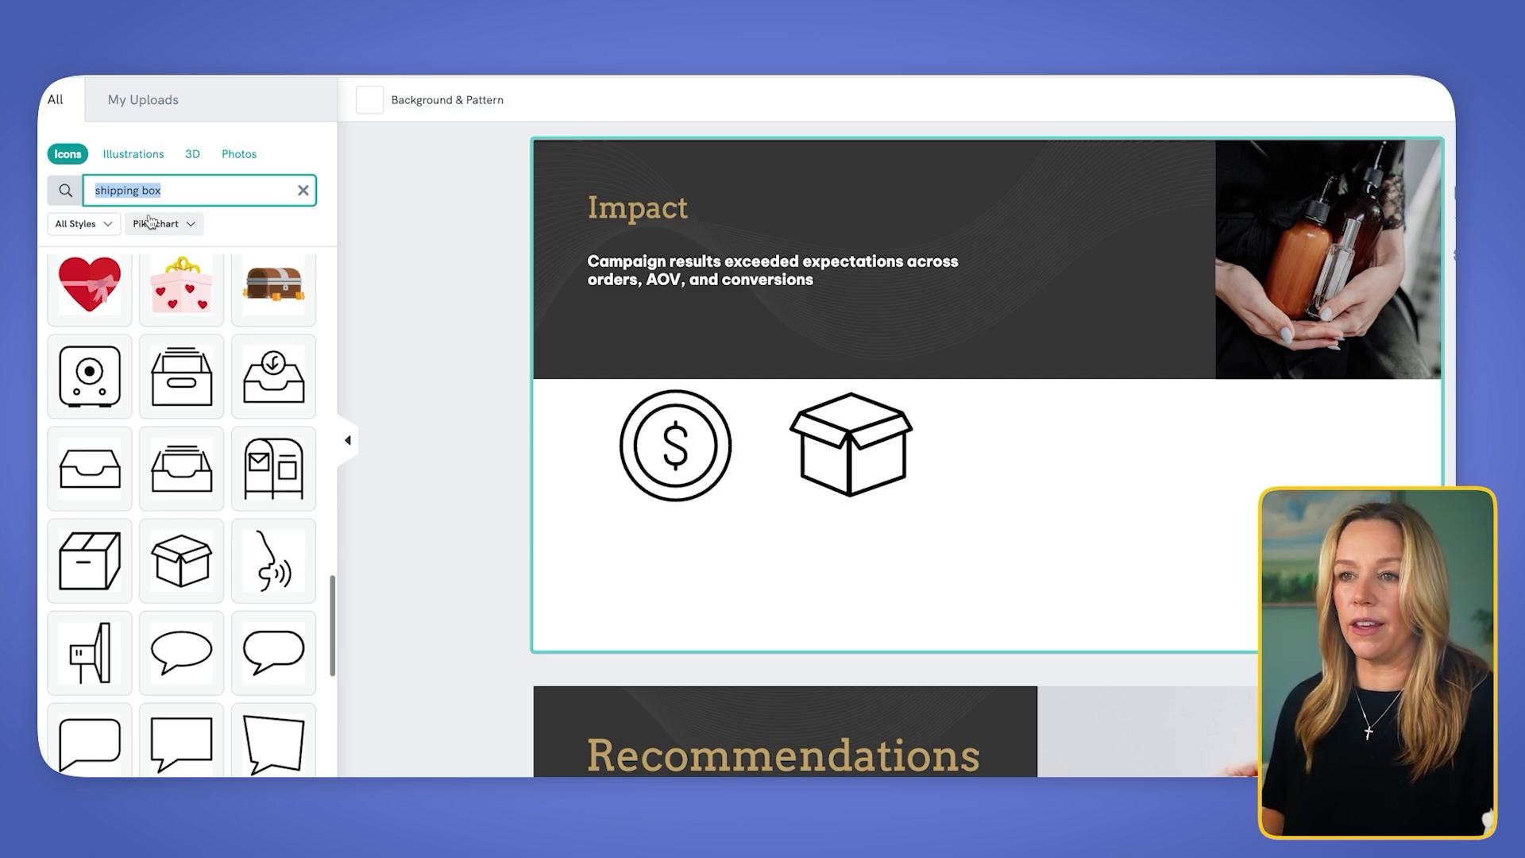
text(receipt)
key(Return)
drag(273, 318, 1060, 449)
drag(1113, 501, 1097, 483)
drag(1050, 435, 1050, 446)
Add a circled checkmark icon right of the receipt and select all four icons.
click(104, 191)
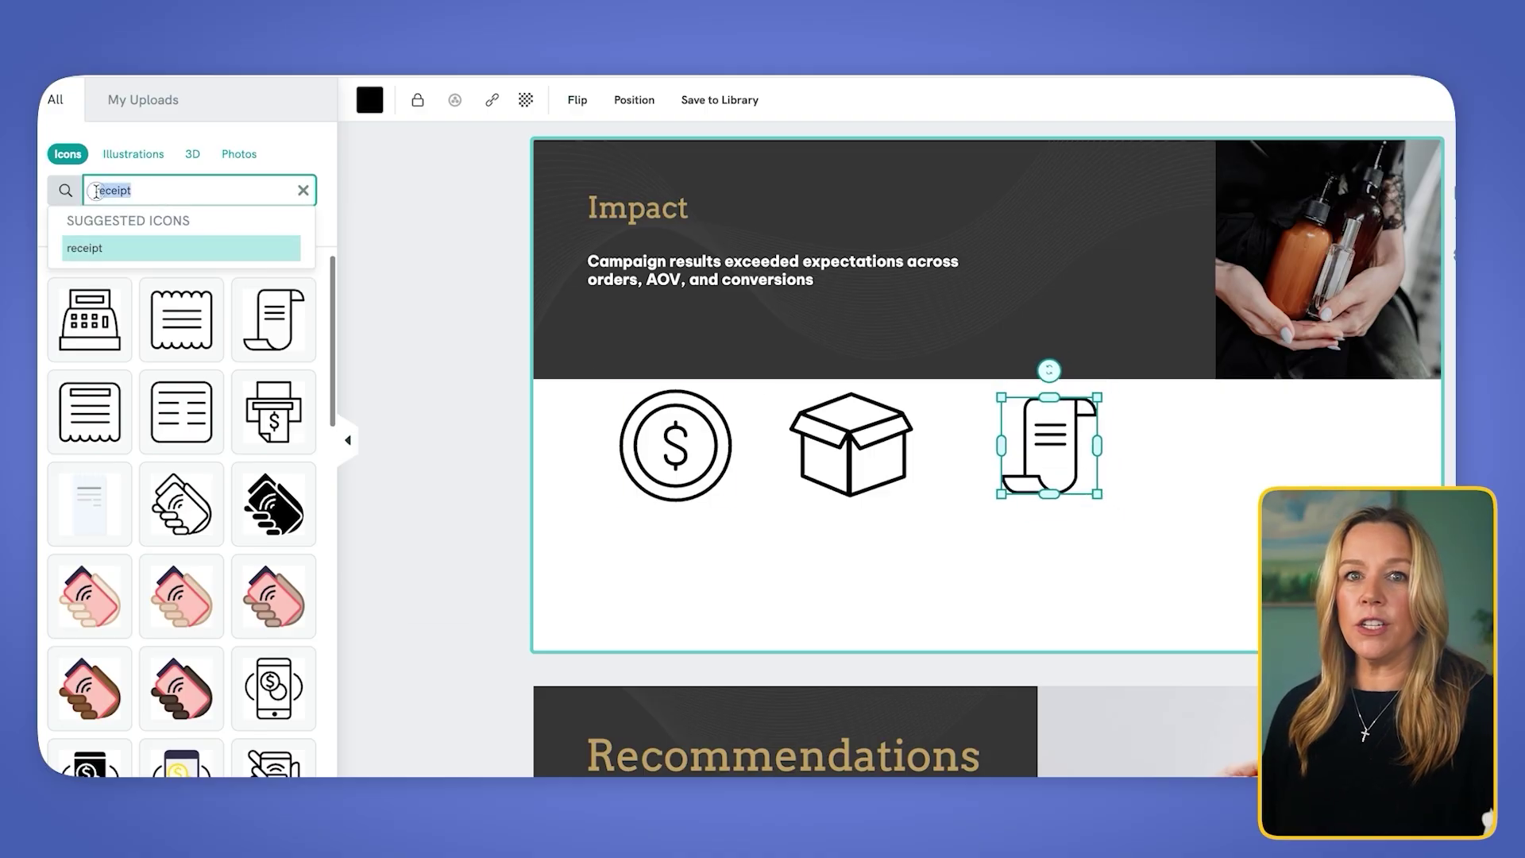
text(checkm)
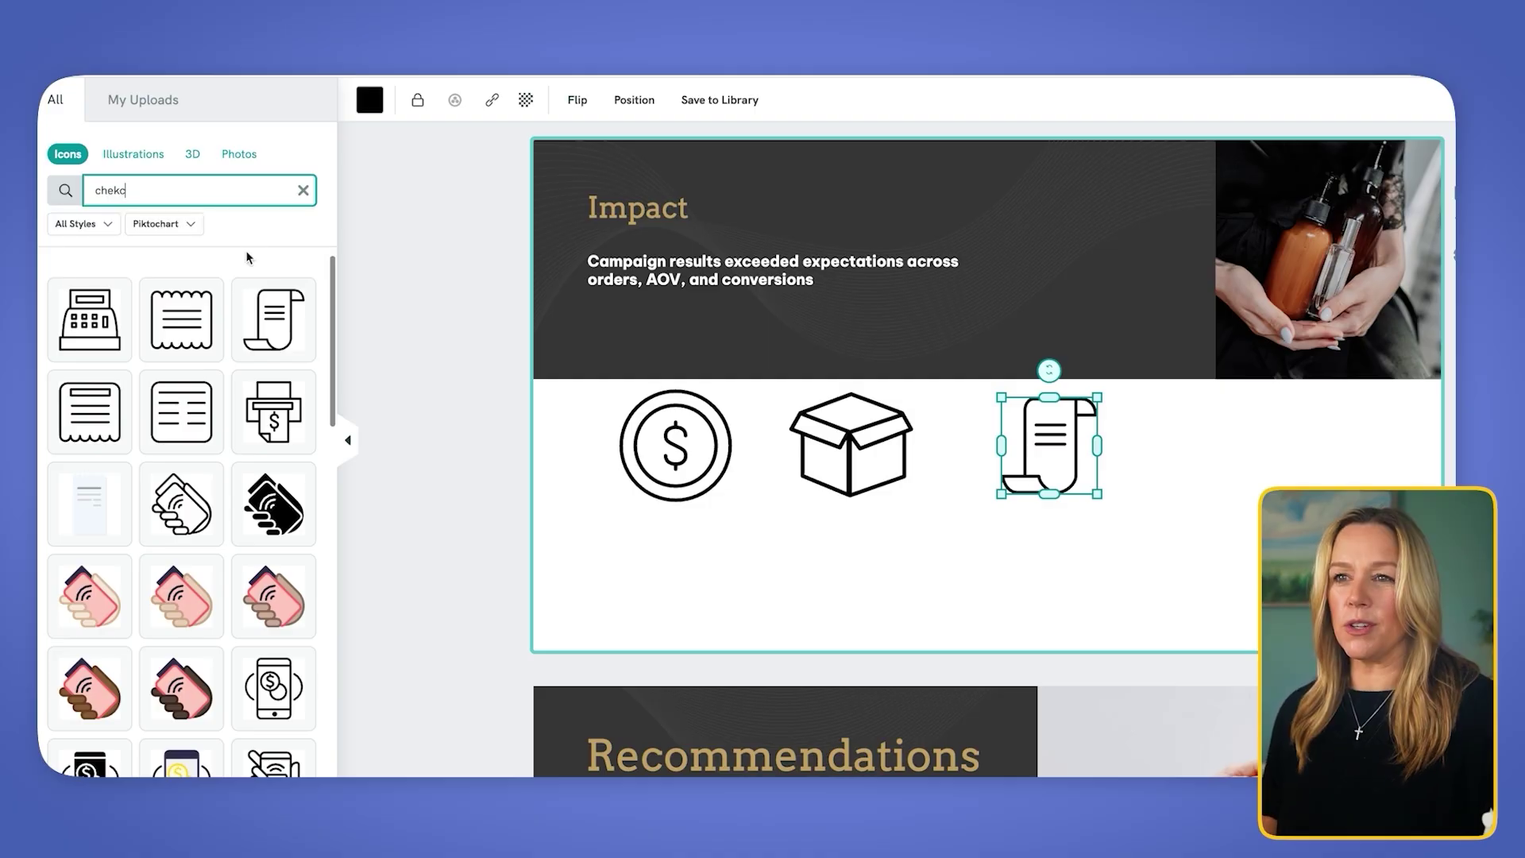
click(244, 248)
scroll(181, 492, down, 3)
mouse_move(181, 532)
drag(181, 424, 1244, 443)
shift+click(1043, 471)
shift+click(1245, 445)
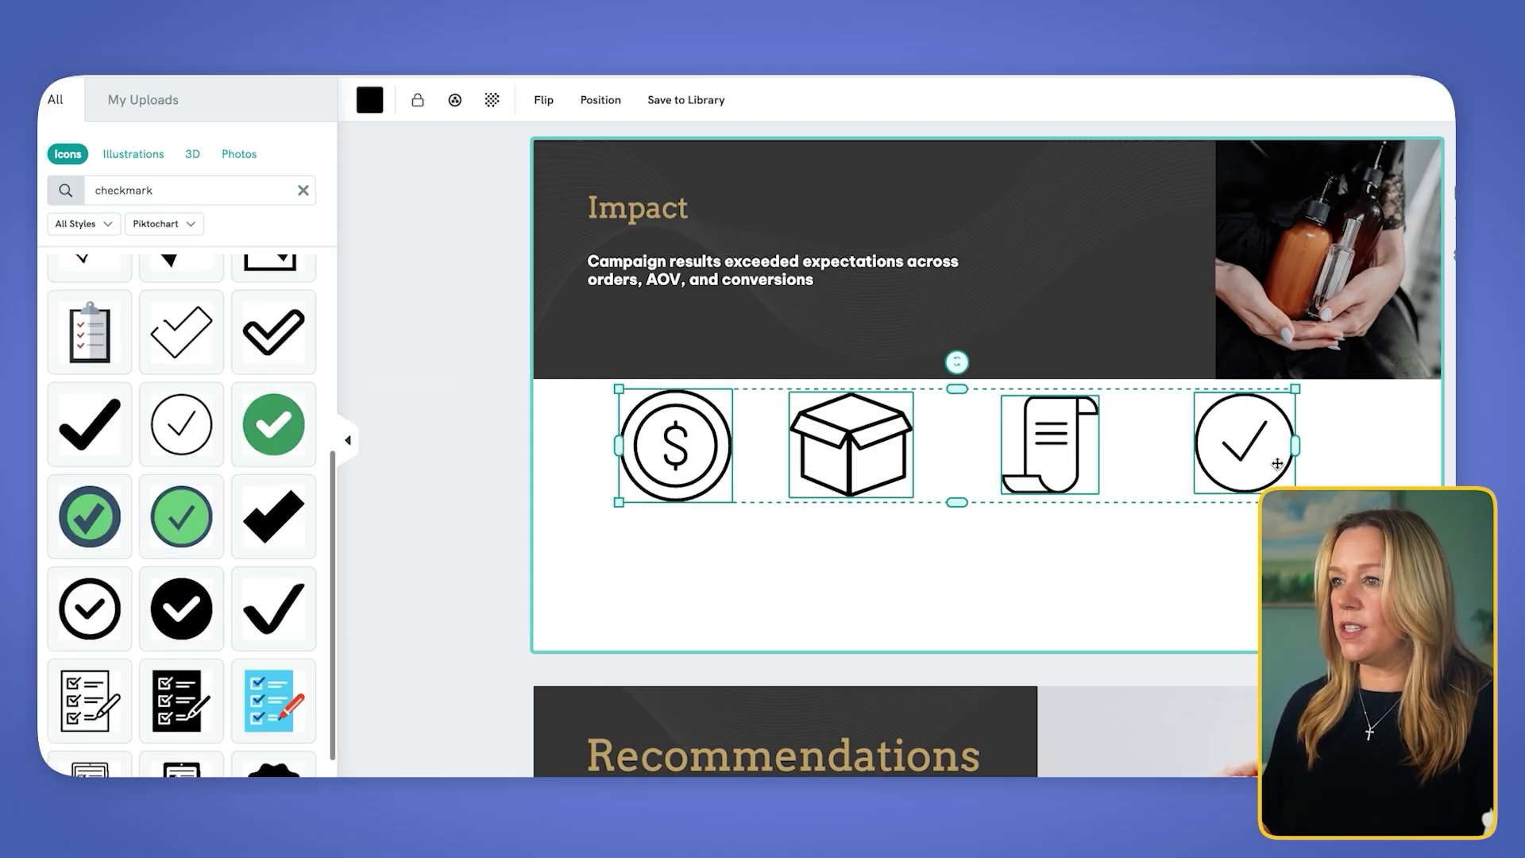
Distribute the four icons evenly, centre and shrink the row, then ungroup and even the spacing.
click(600, 102)
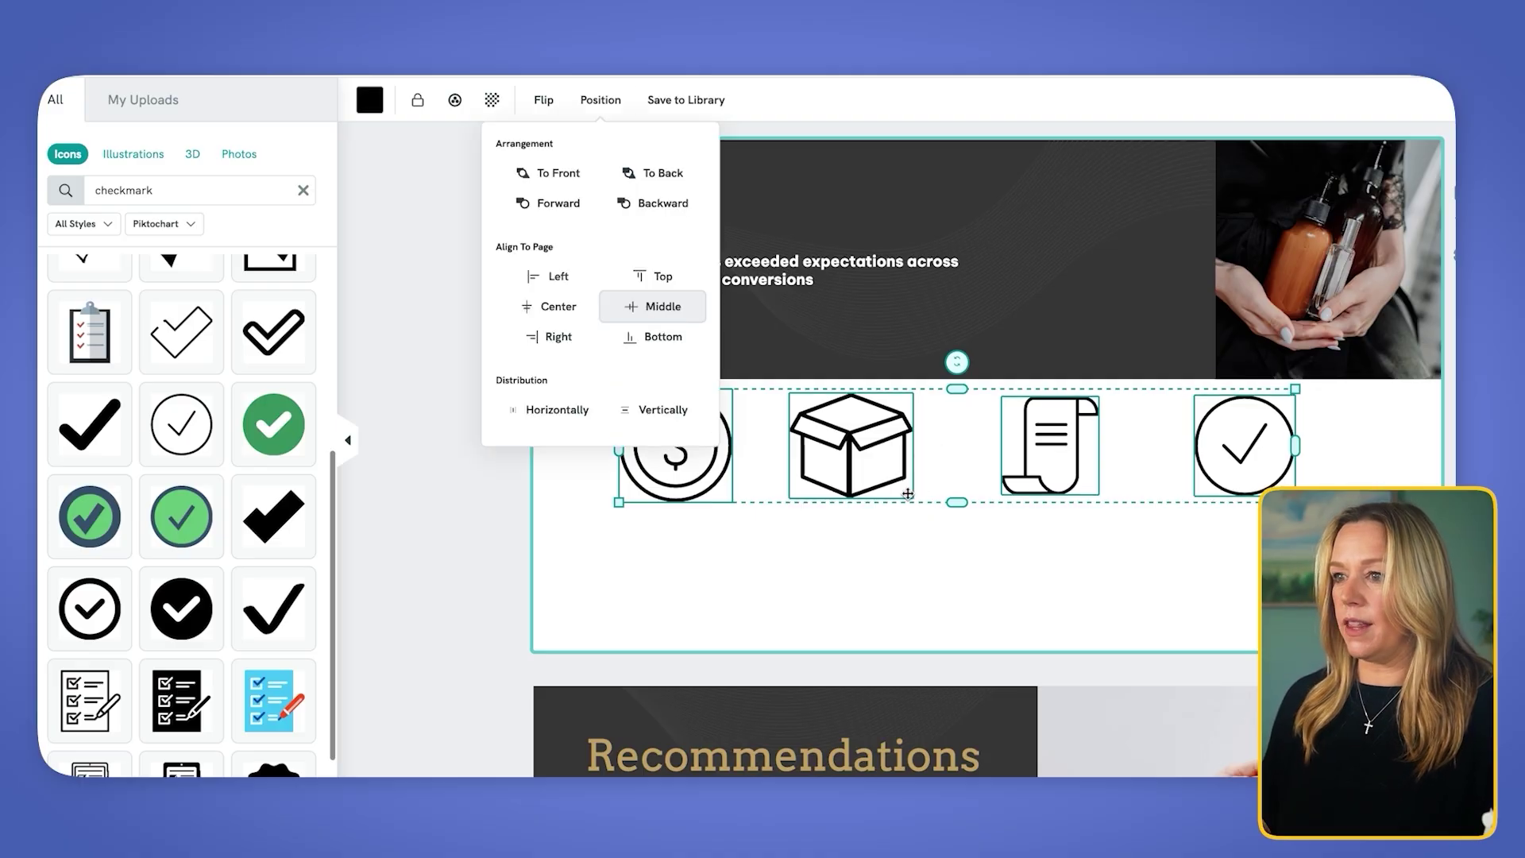
click(579, 425)
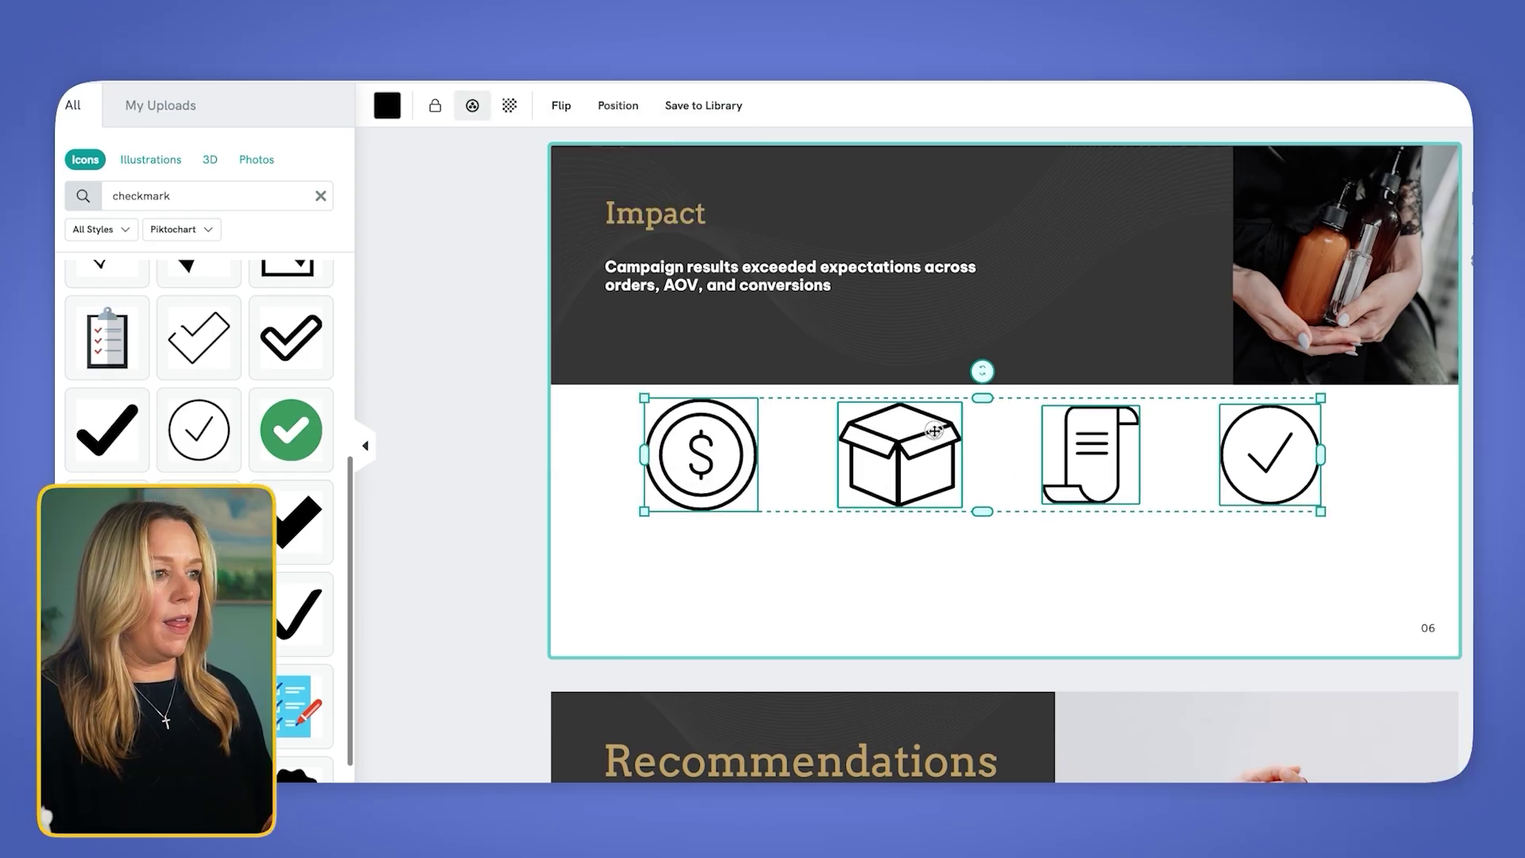
drag(934, 430, 959, 435)
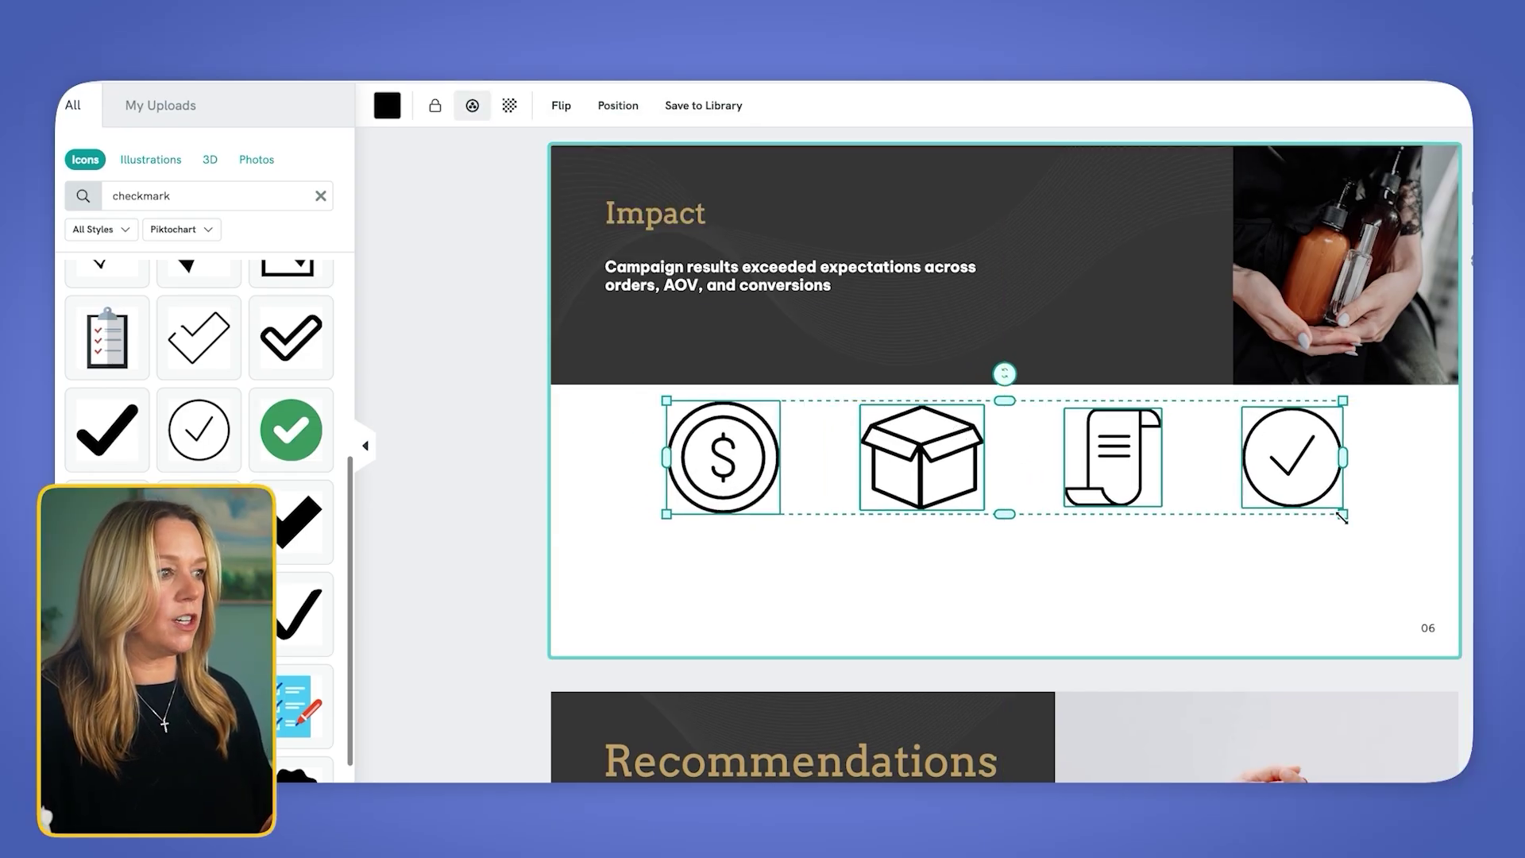
drag(1341, 517, 1219, 490)
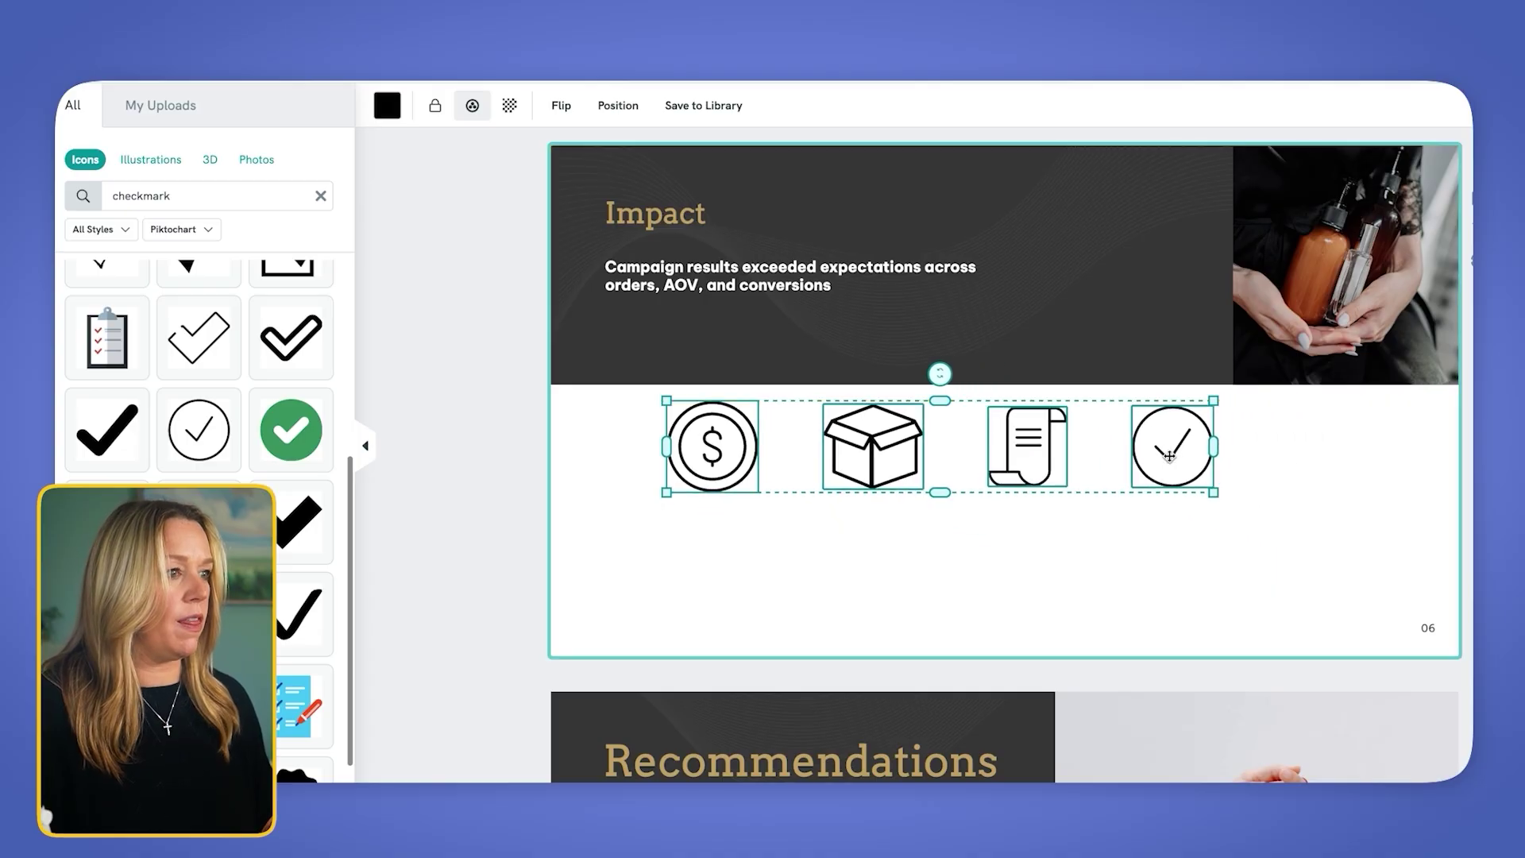
right_click(1169, 455)
click(1235, 764)
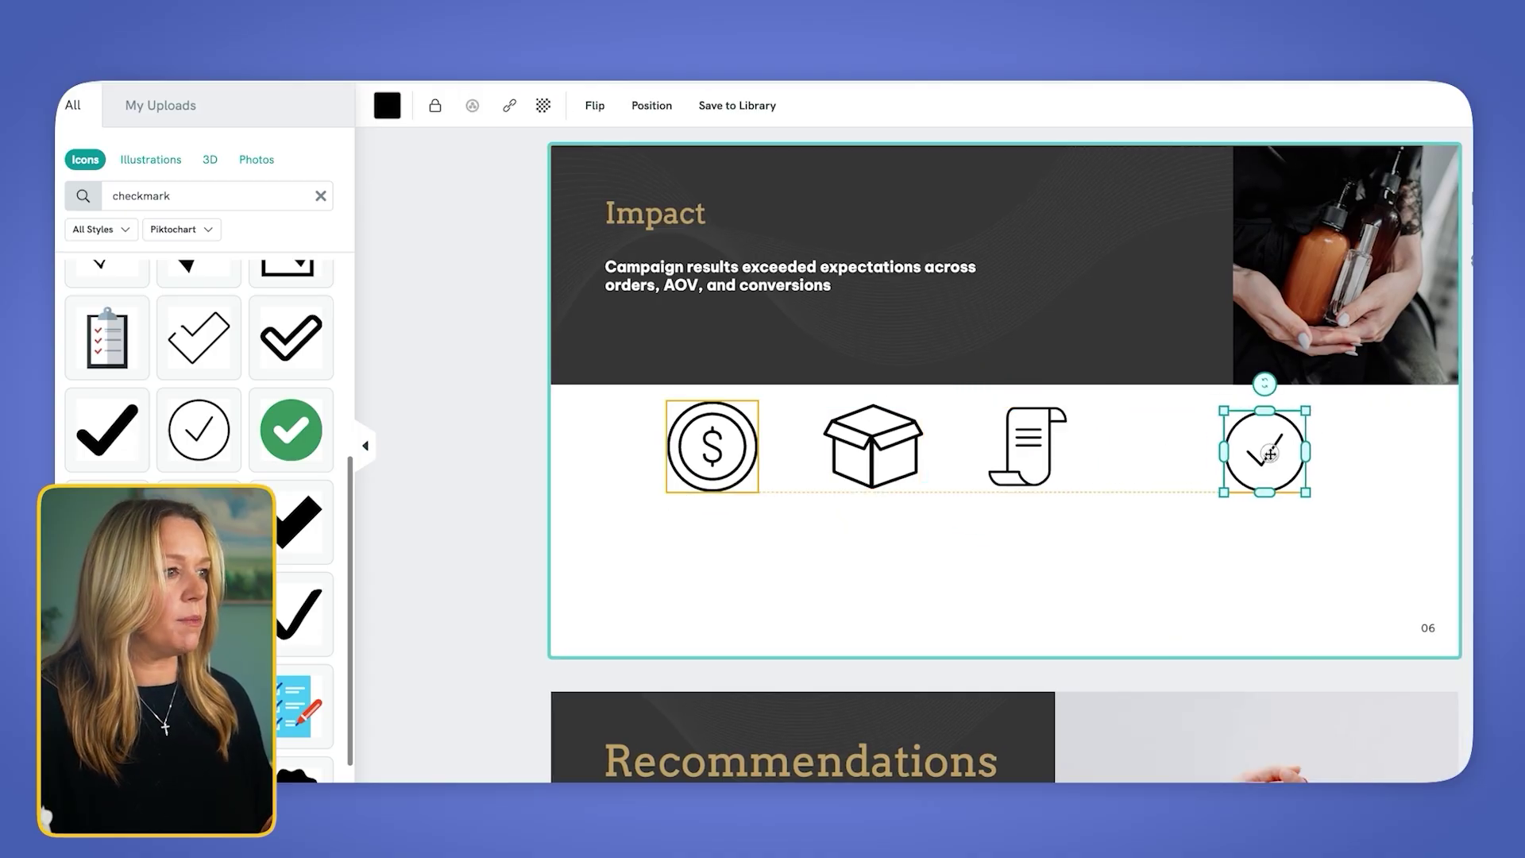
drag(1032, 449, 1112, 448)
drag(840, 450, 877, 450)
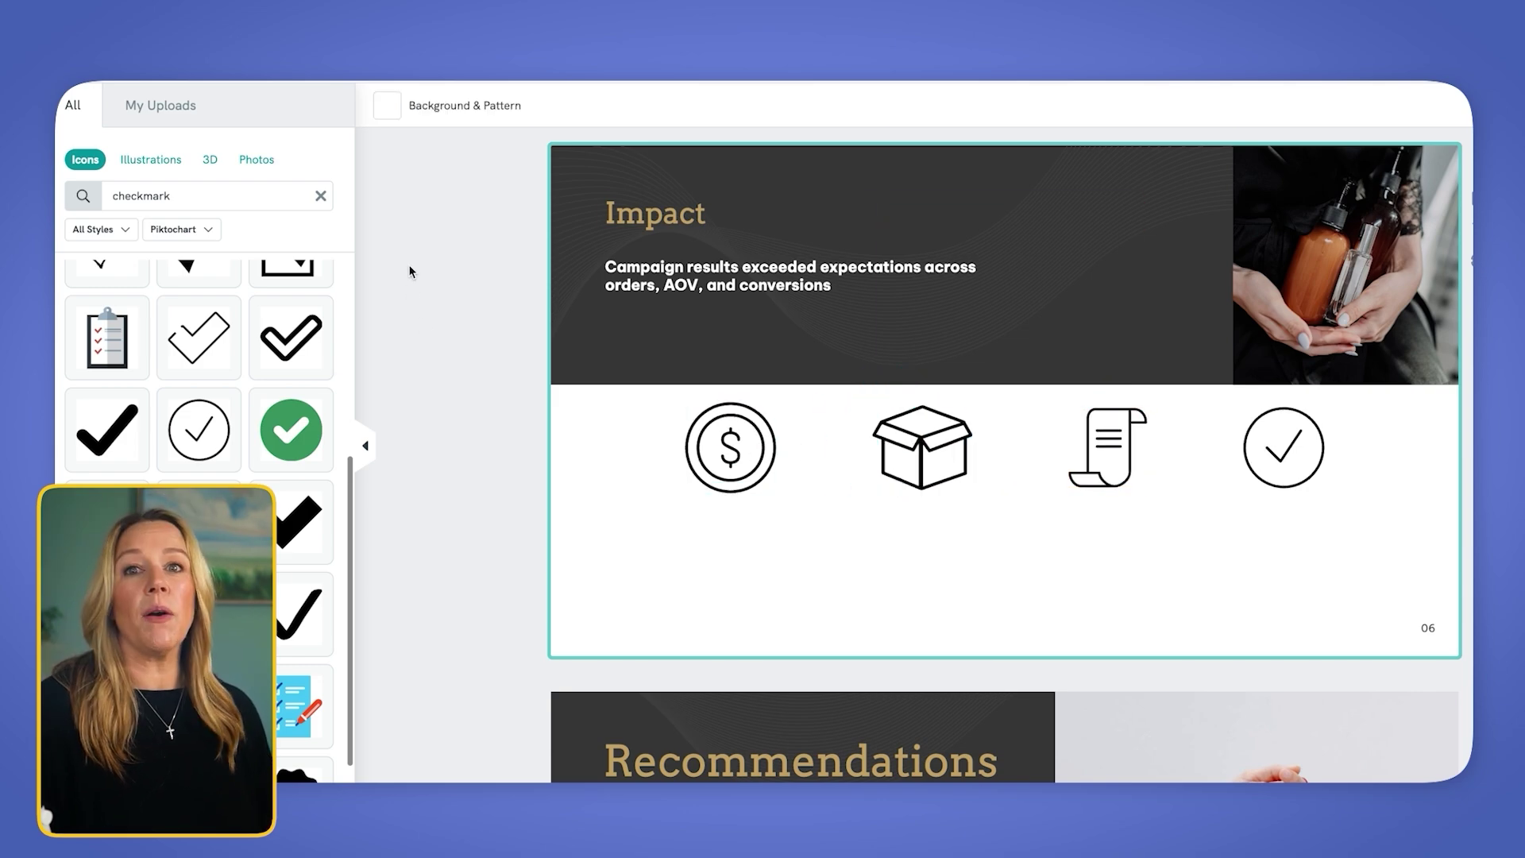
Copy the subtitle into a centred REVENUE label placed under the dollar icon.
click(655, 297)
key(ctrl+d)
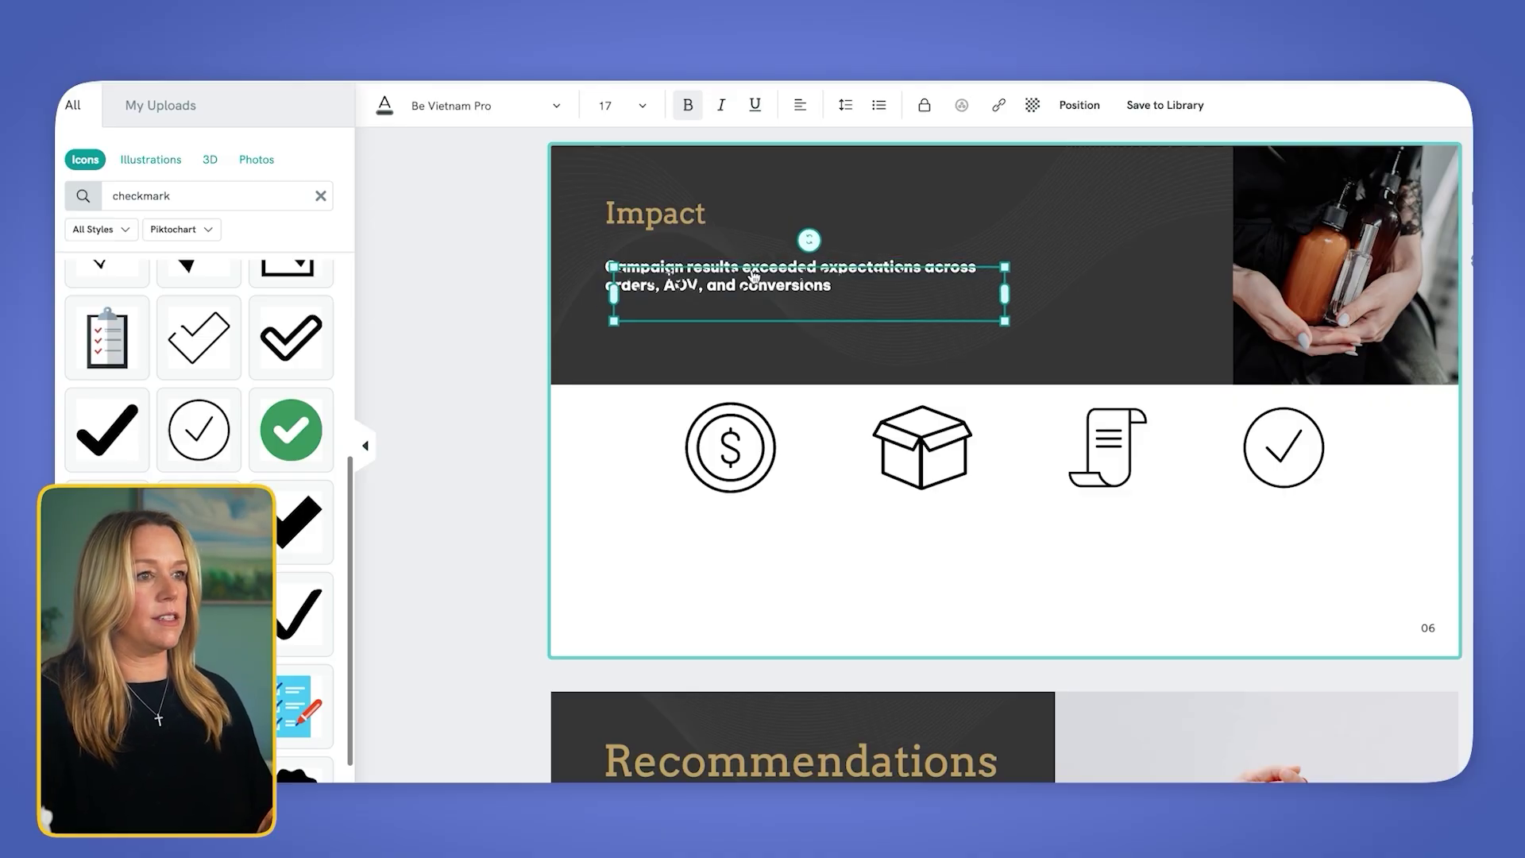
drag(751, 284, 748, 520)
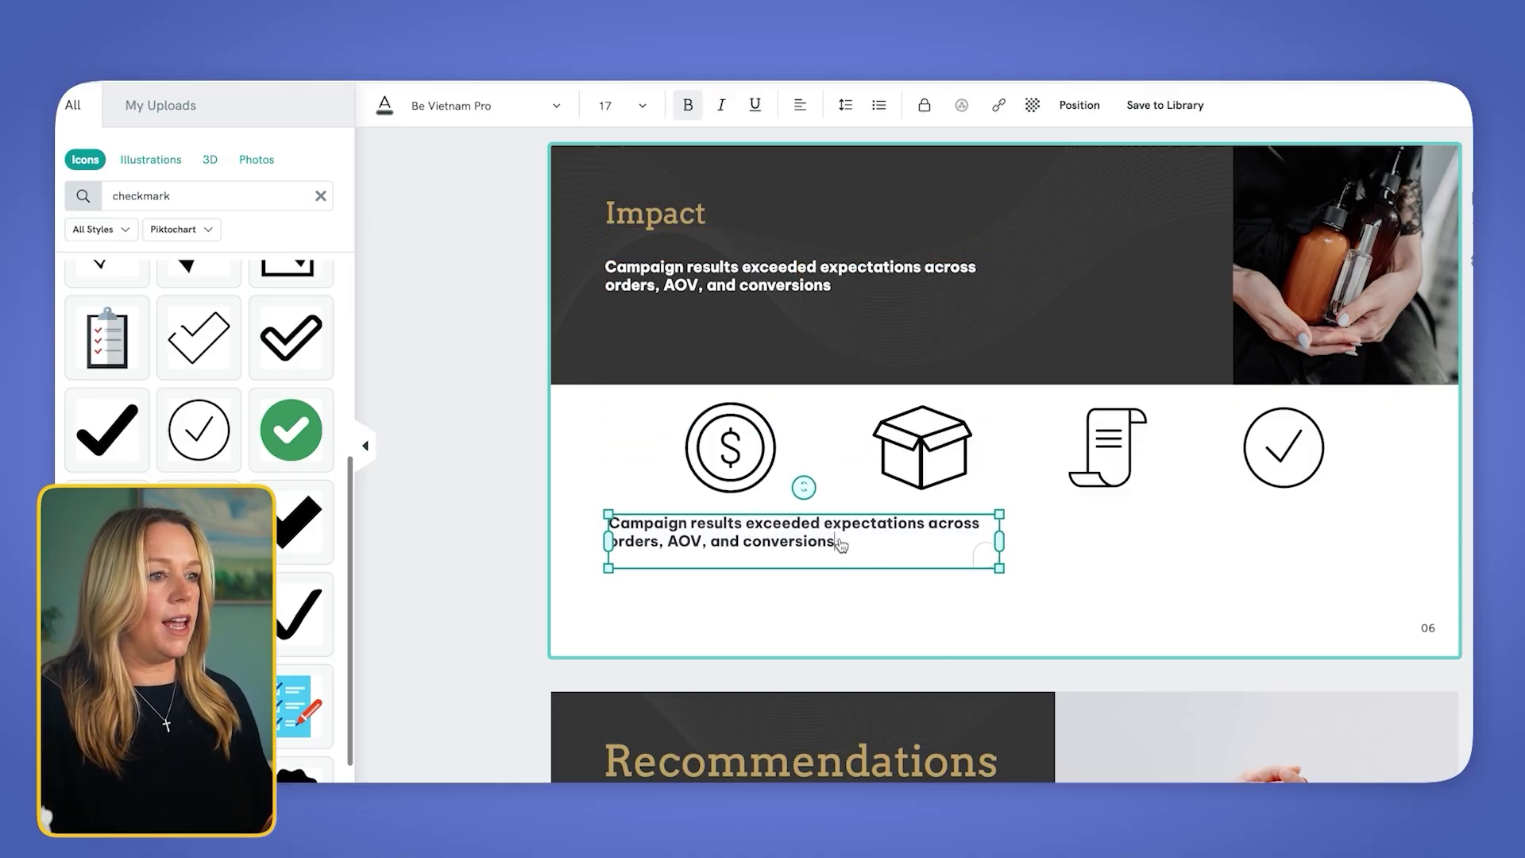
click(800, 107)
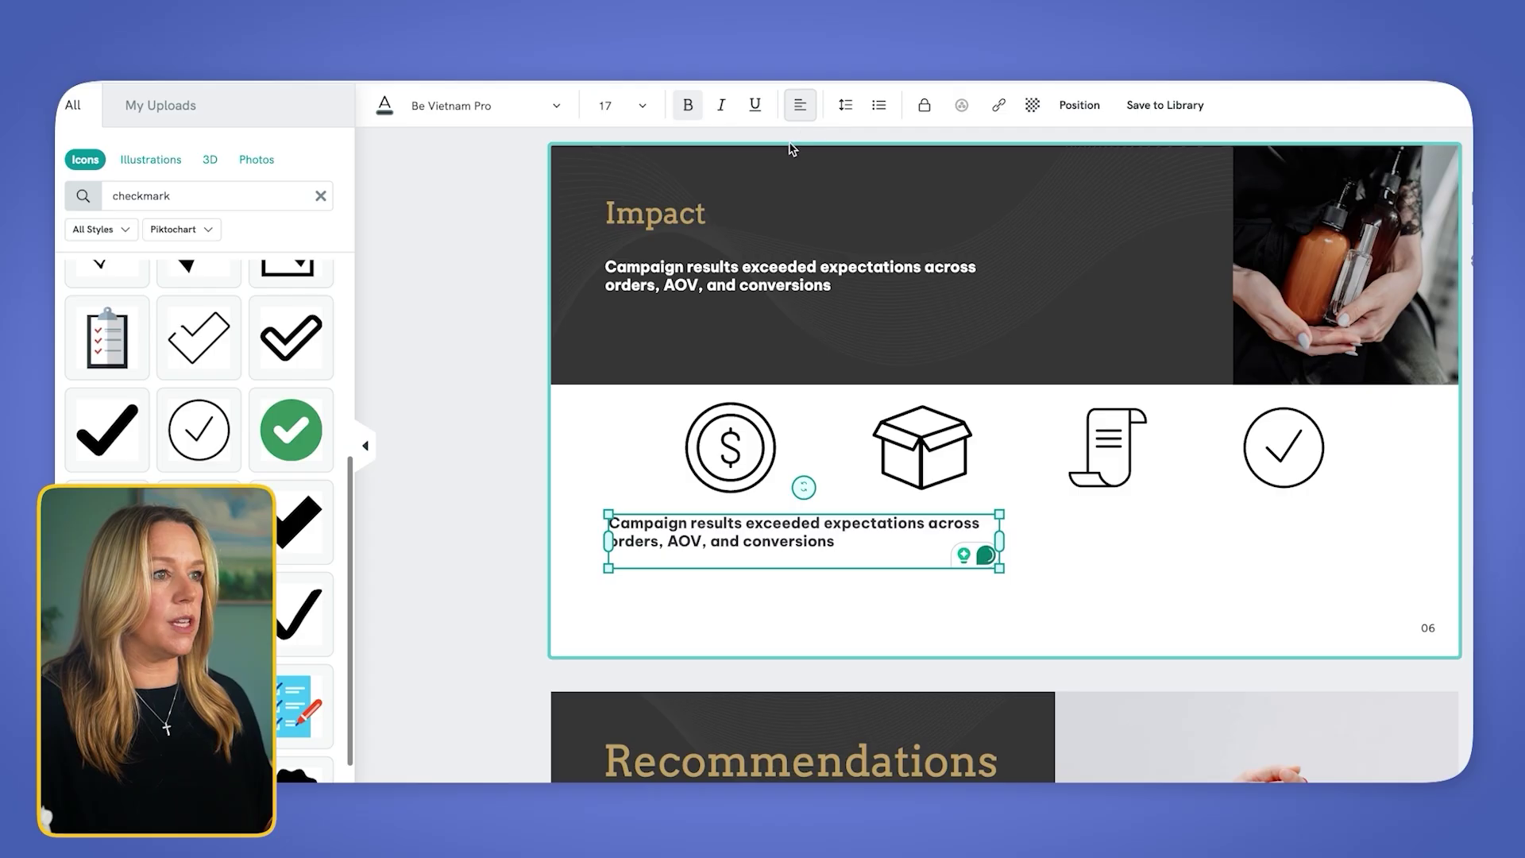
click(778, 153)
triple_click(852, 541)
text(RE)
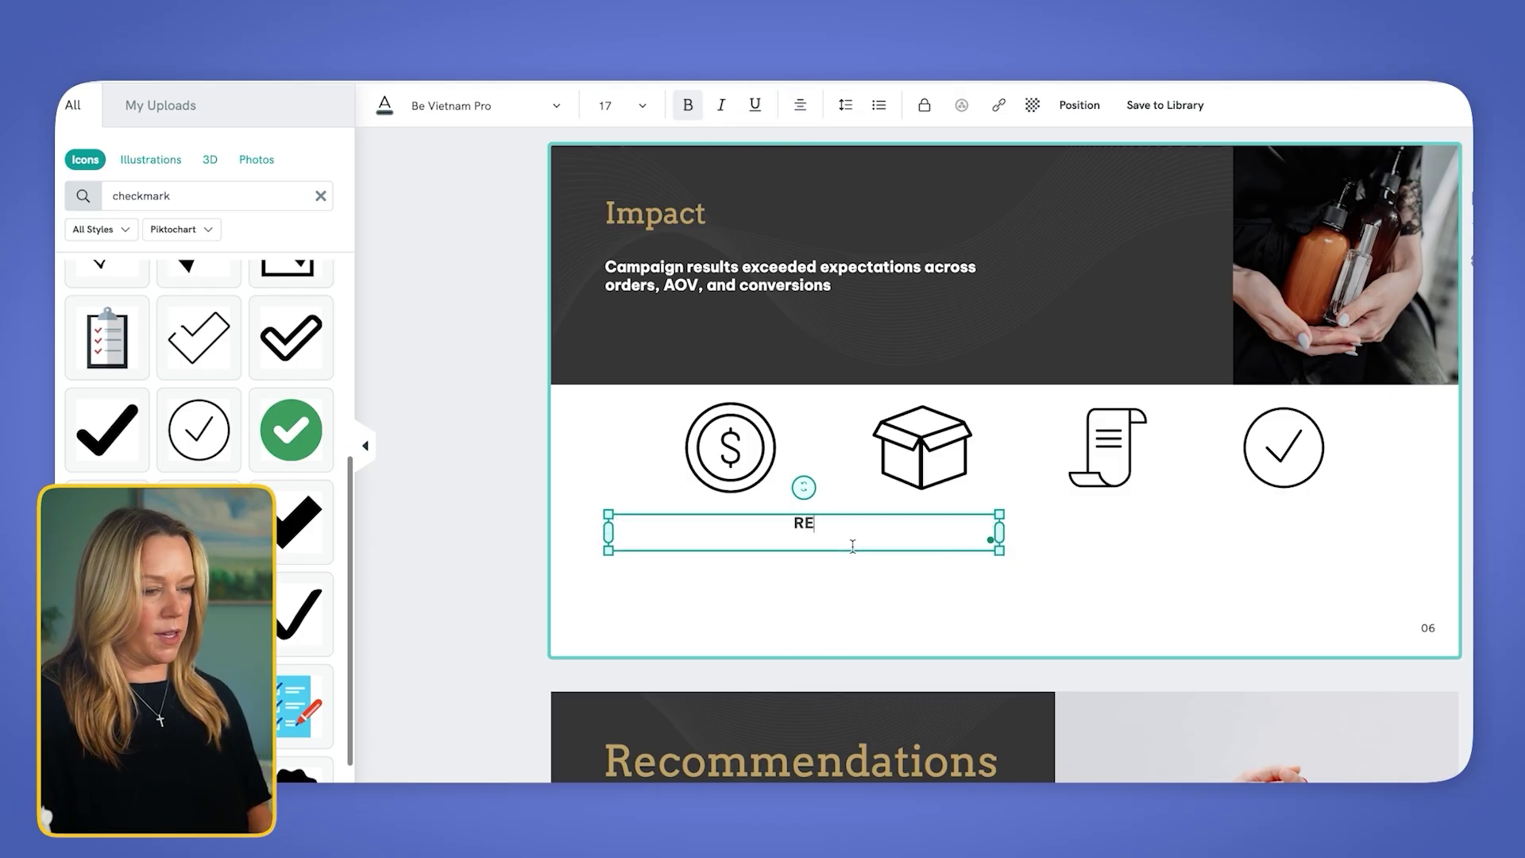
text(VENUE)
drag(999, 532, 919, 523)
Duplicate the label into ORDERS, AOV and CONVERSION copies under the remaining icons.
key(ctrl+d)
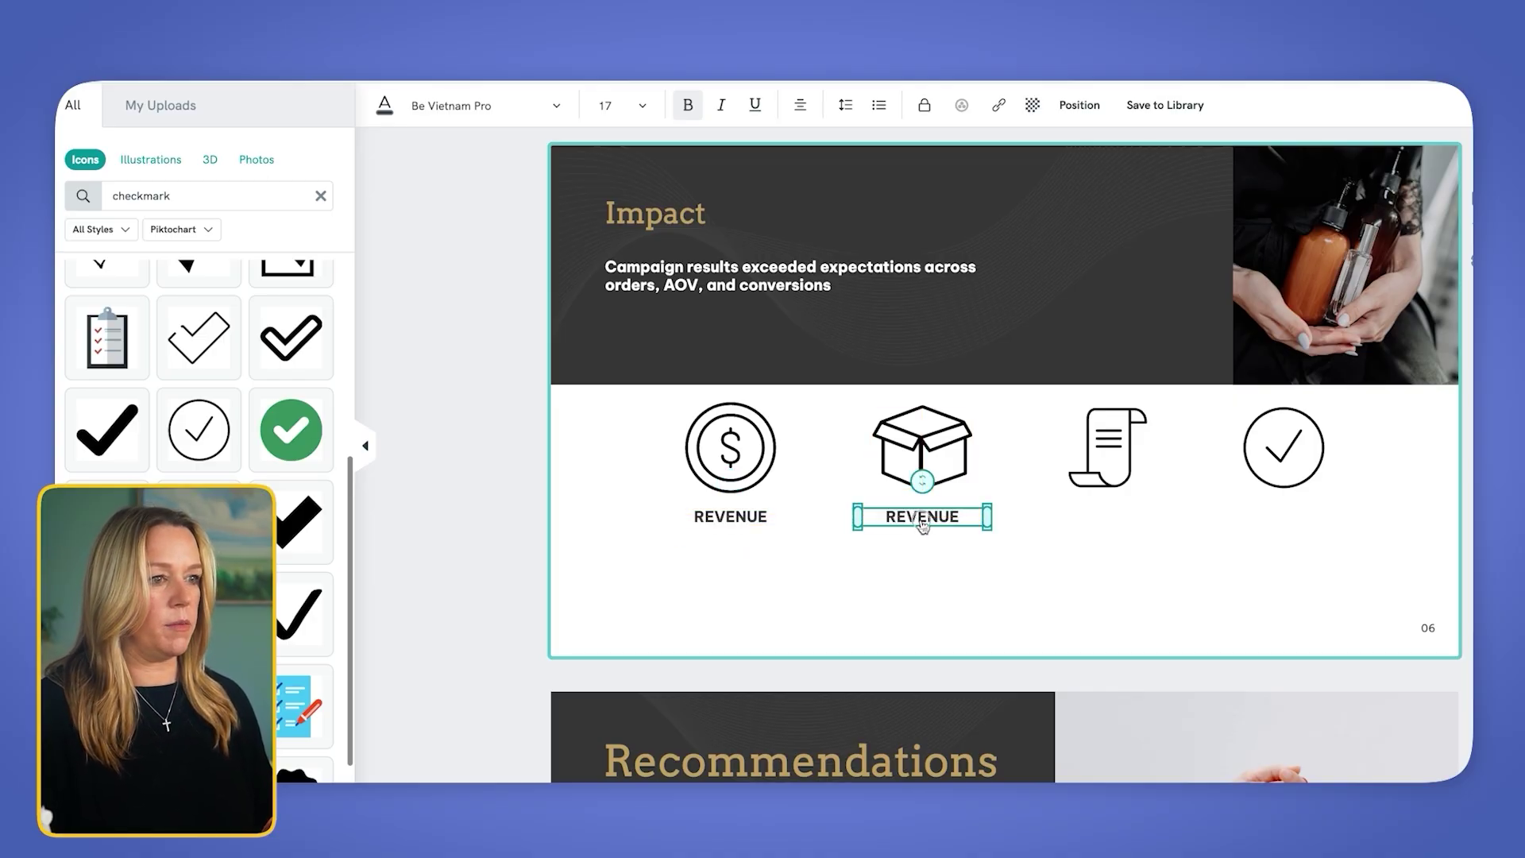
text(ders)
key(ctrl+d)
drag(922, 516, 1108, 516)
text(AOV)
click(1173, 553)
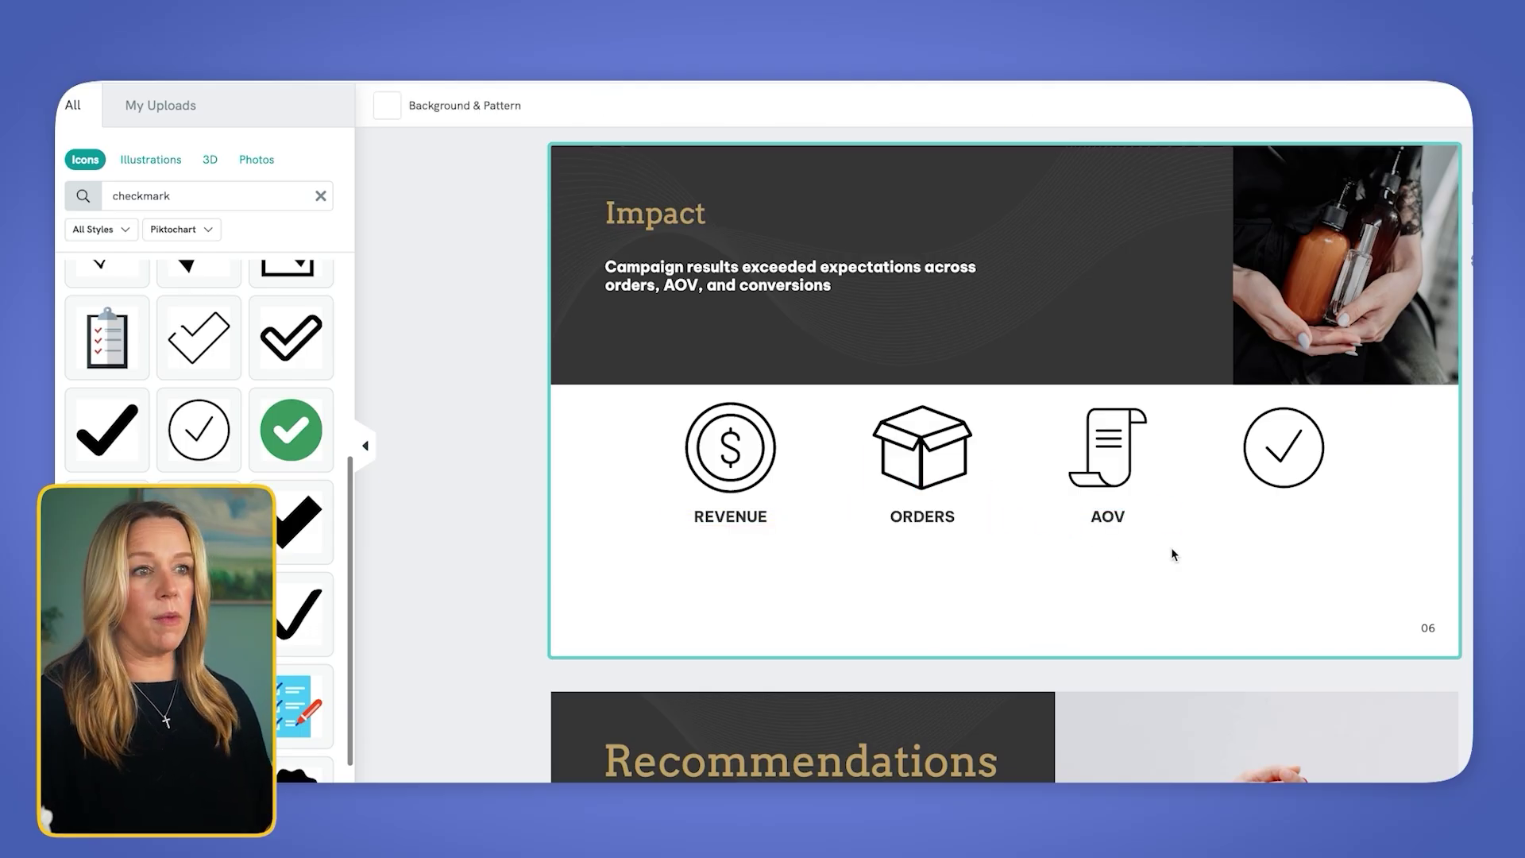
click(1096, 520)
key(ctrl+d)
drag(1108, 522, 1288, 524)
click(670, 221)
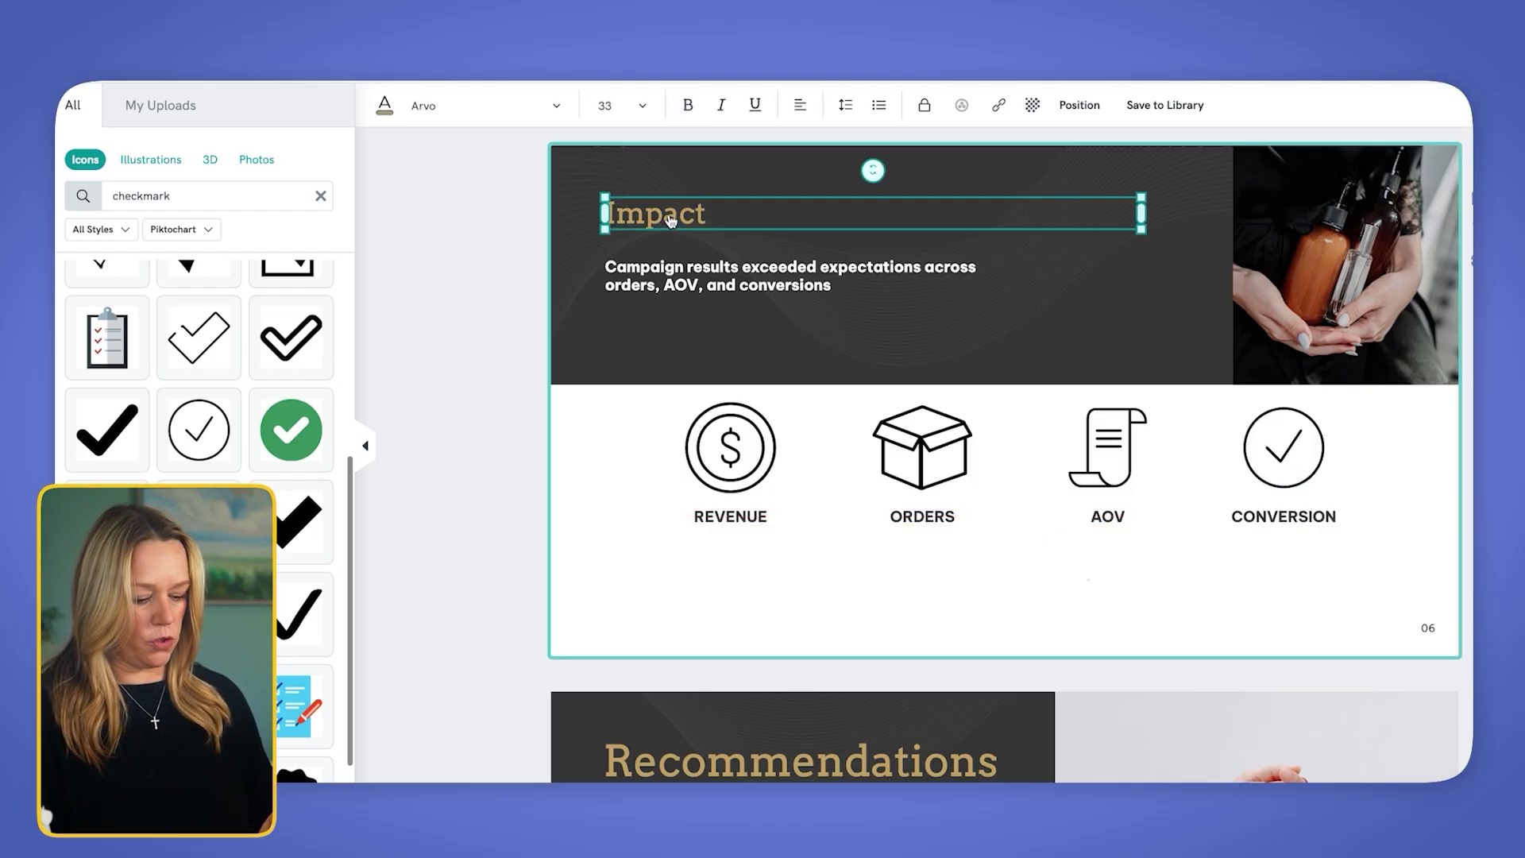
Copy the Impact title into a centred $38,000 figure under REVENUE.
key(ctrl+d)
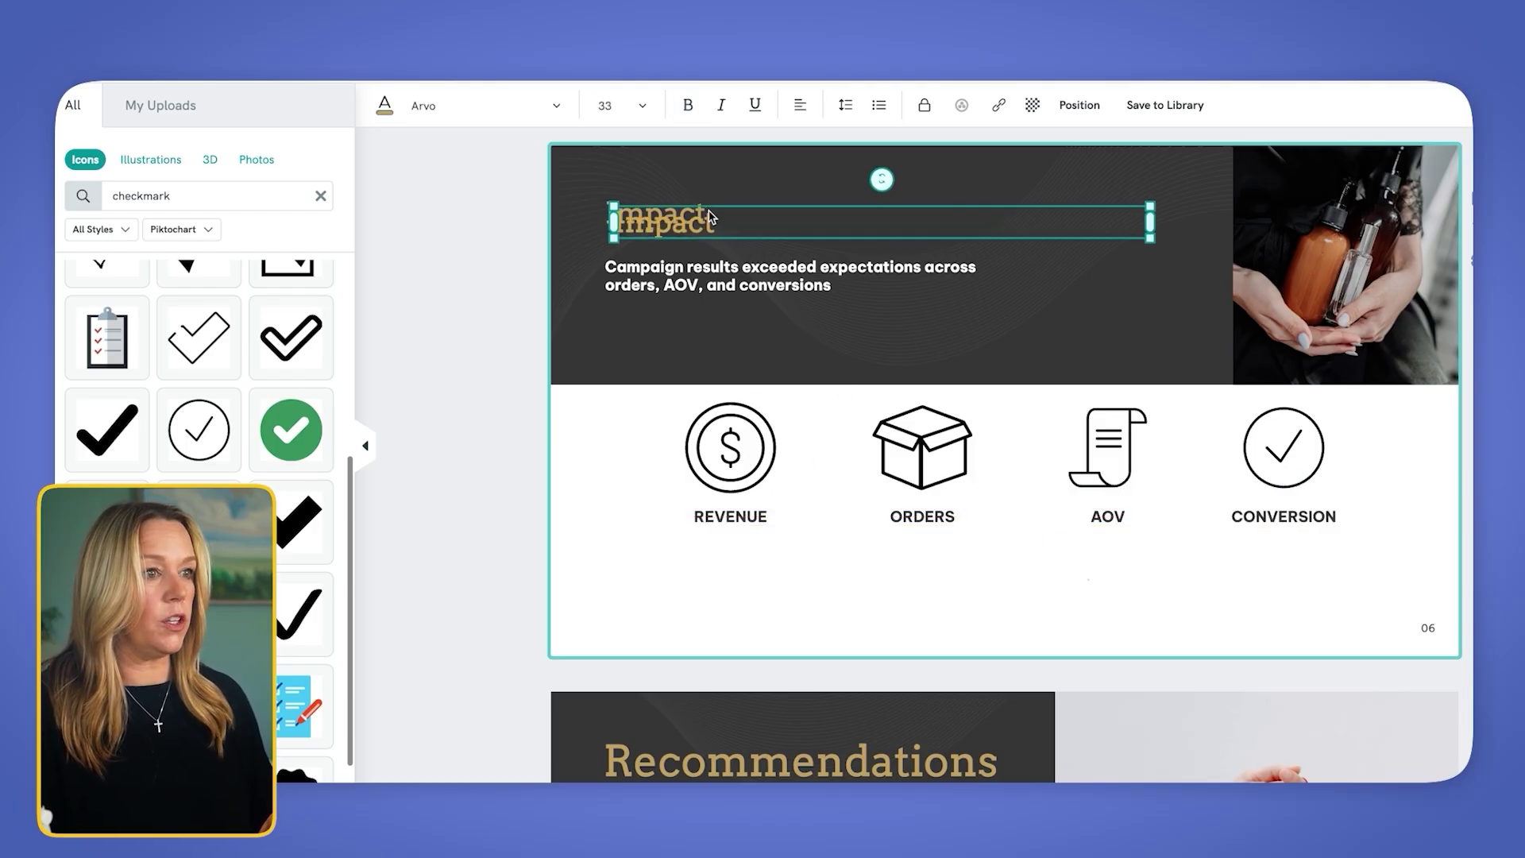
drag(692, 232, 745, 570)
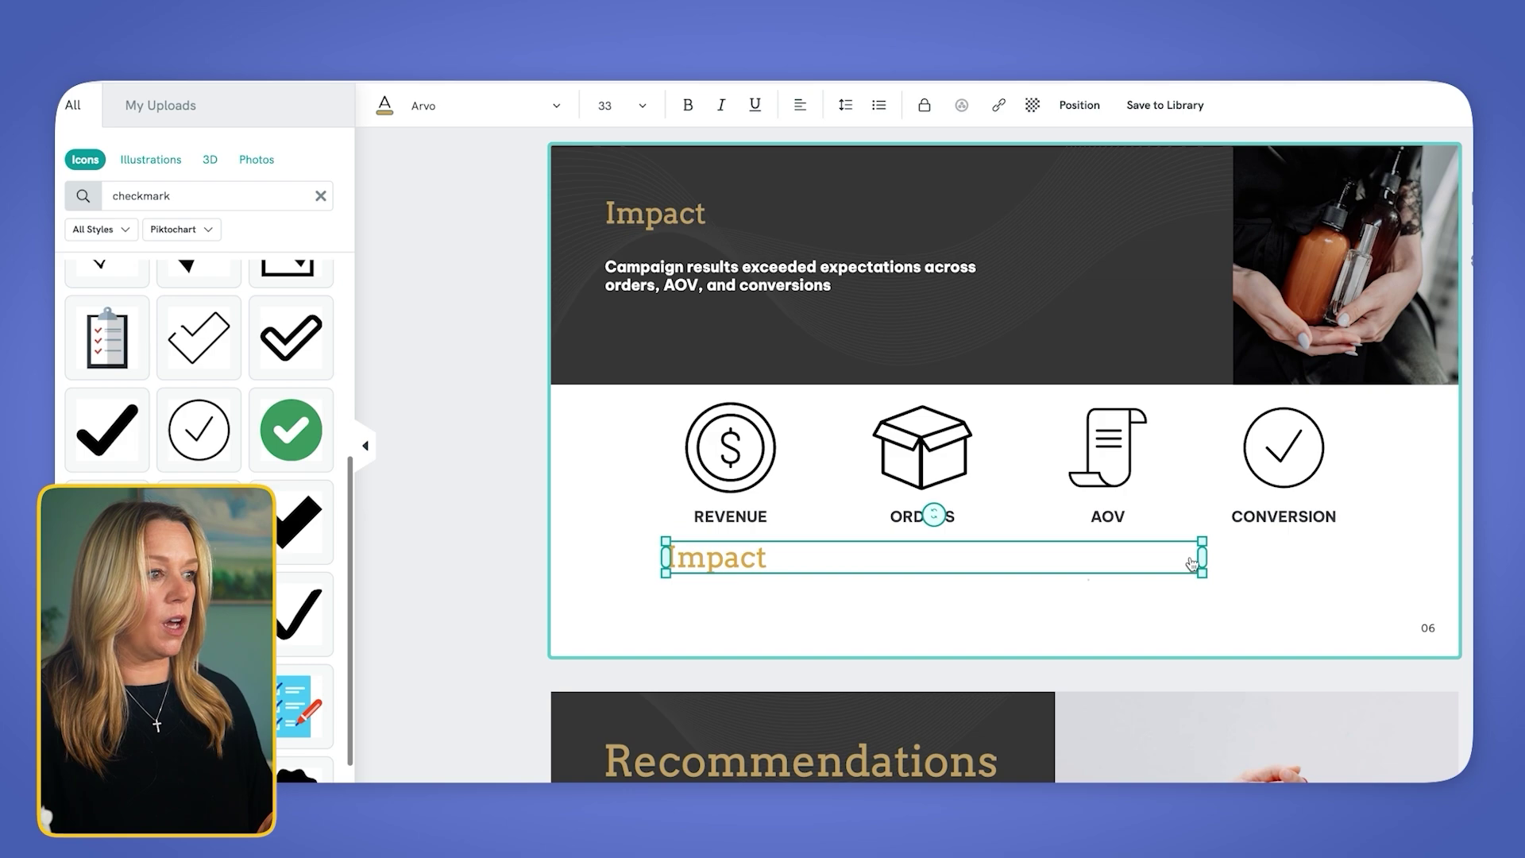
mouse_move(800, 105)
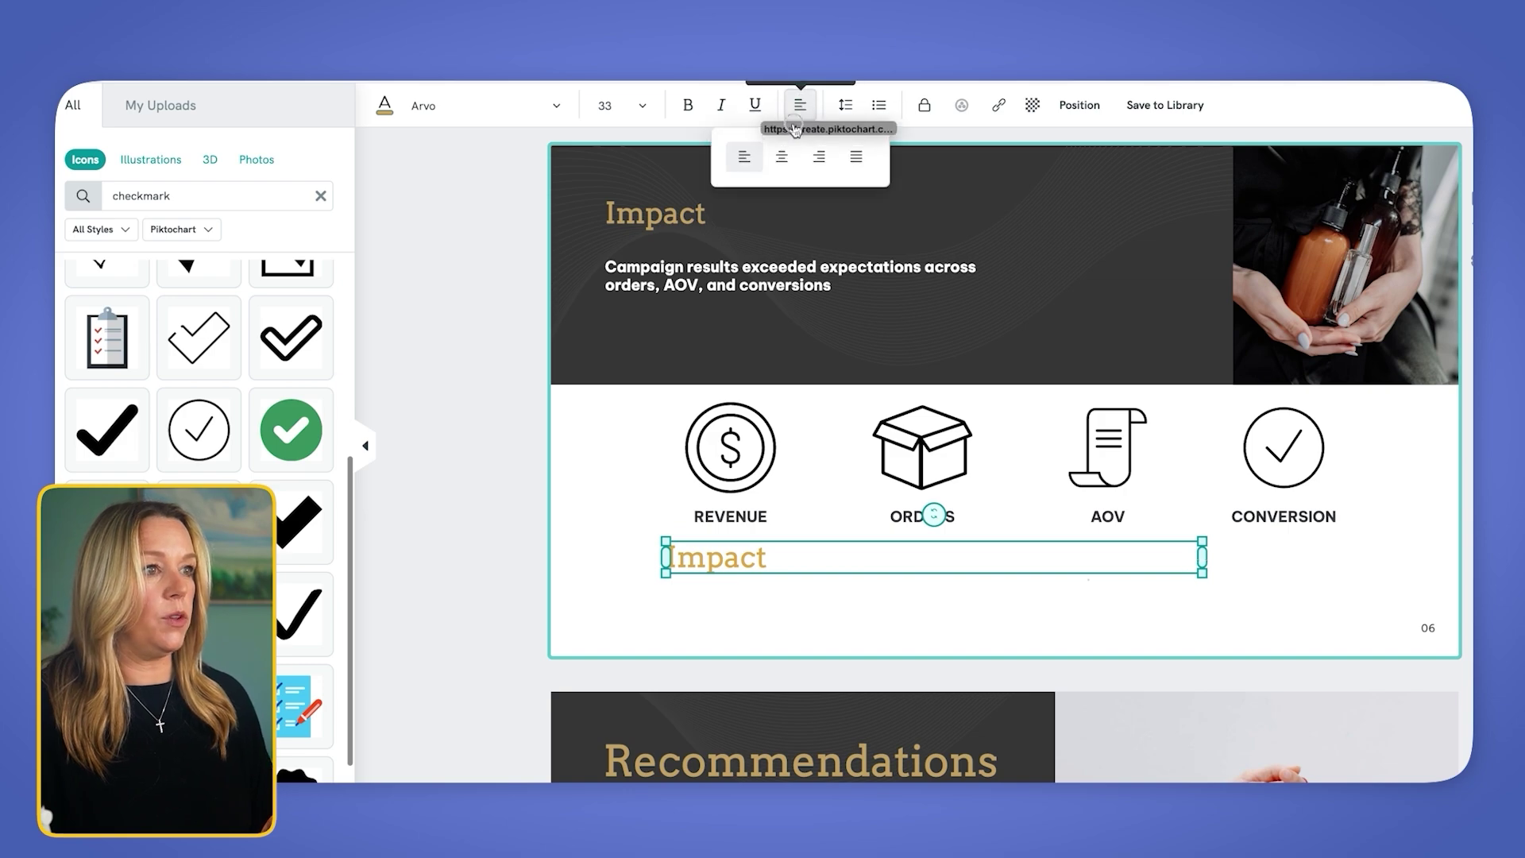
click(782, 163)
drag(1205, 559, 793, 559)
double_click(727, 564)
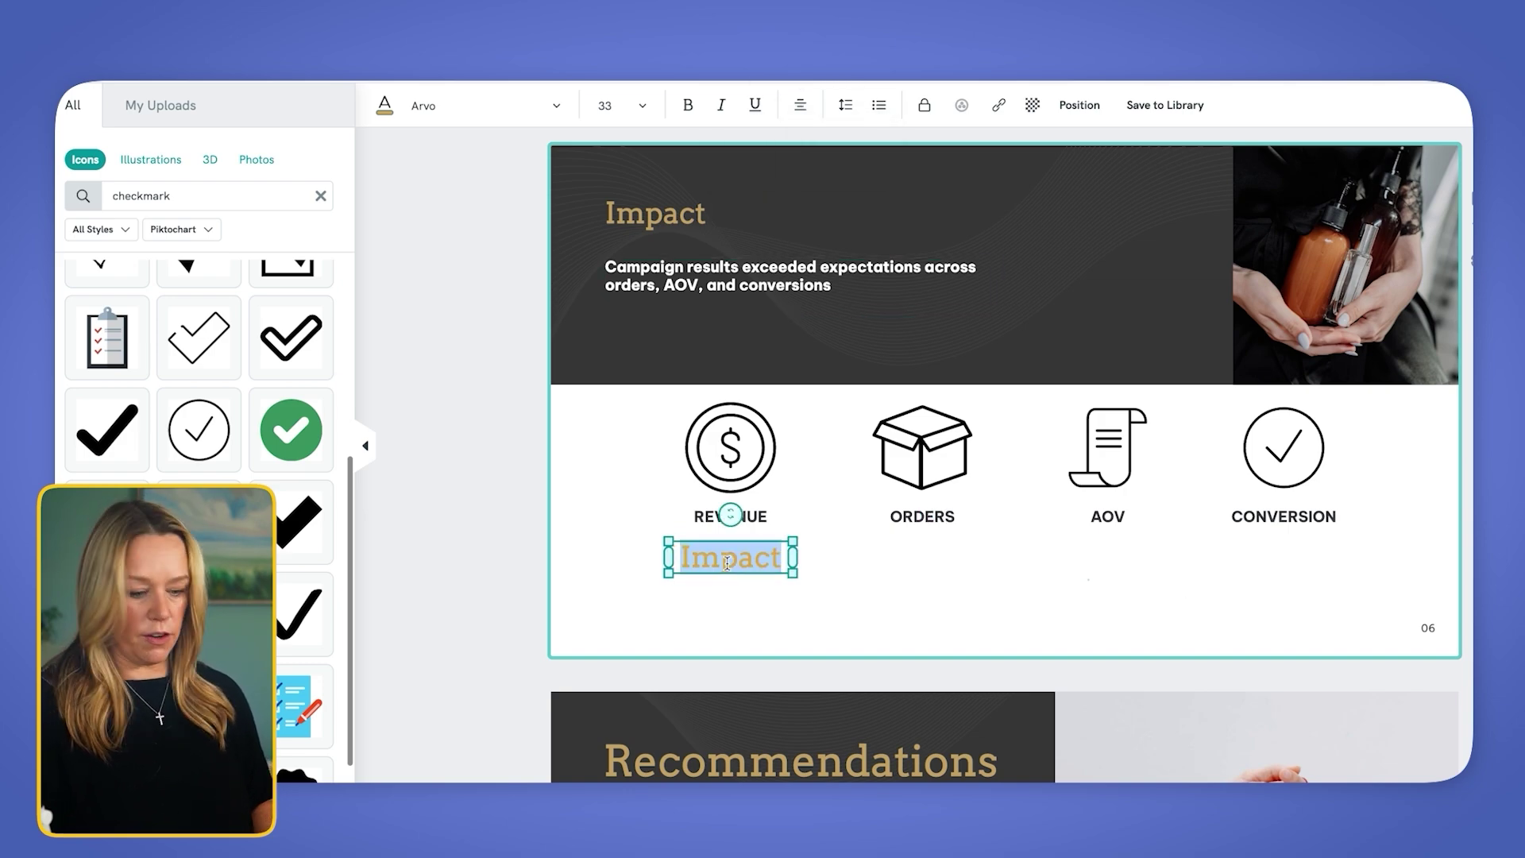
text($38,000)
Duplicate the figure as 430 under ORDERS and $89 under AOV.
key(ctrl+d)
drag(896, 556, 1111, 556)
double_click(929, 557)
text(430)
key(ctrl+d)
double_click(1110, 556)
text($89)
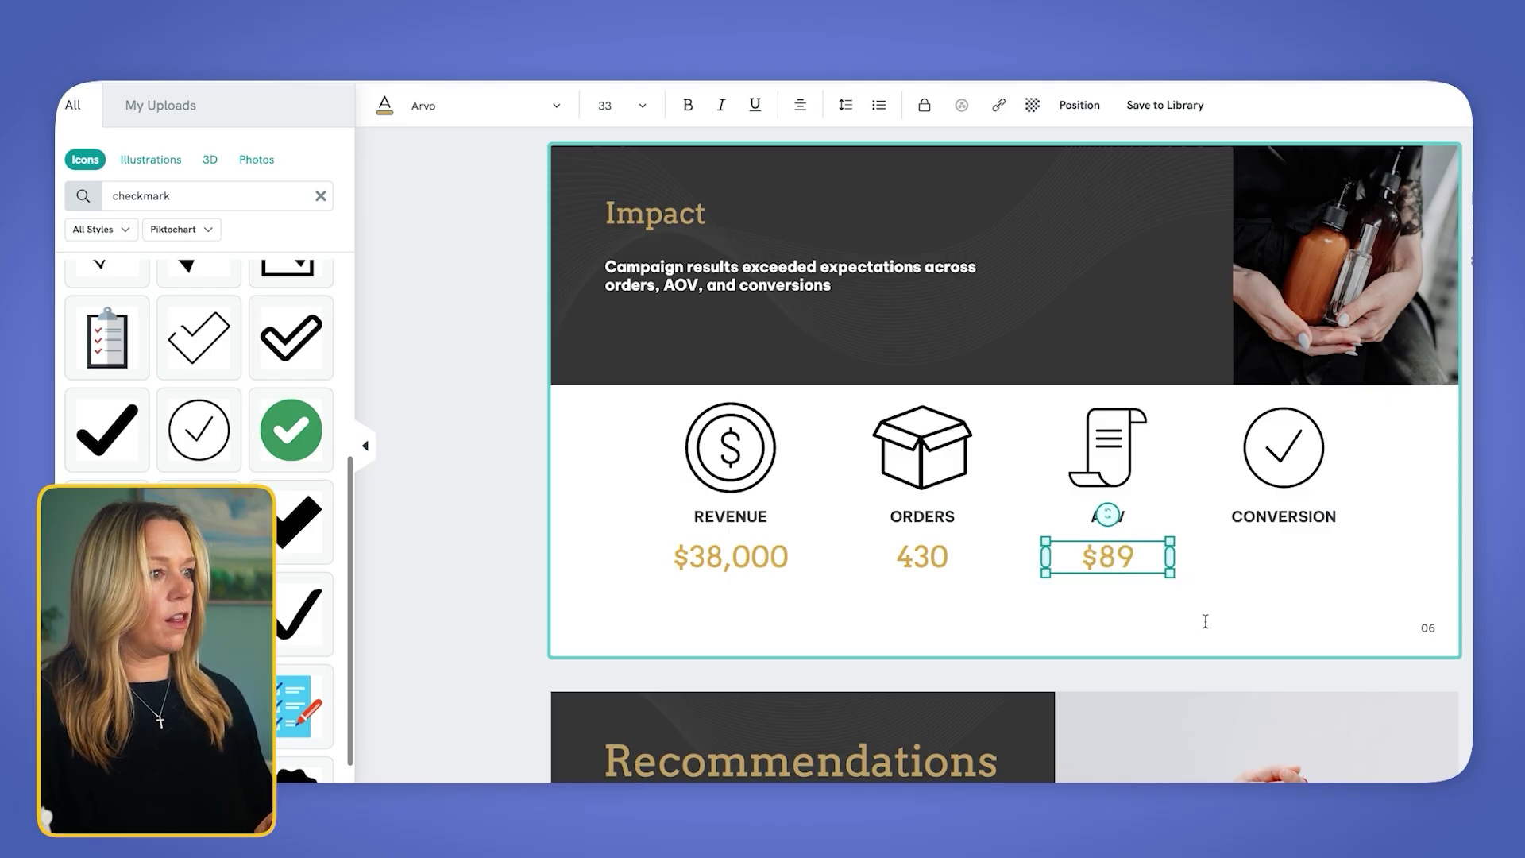
key(ctrl+v)
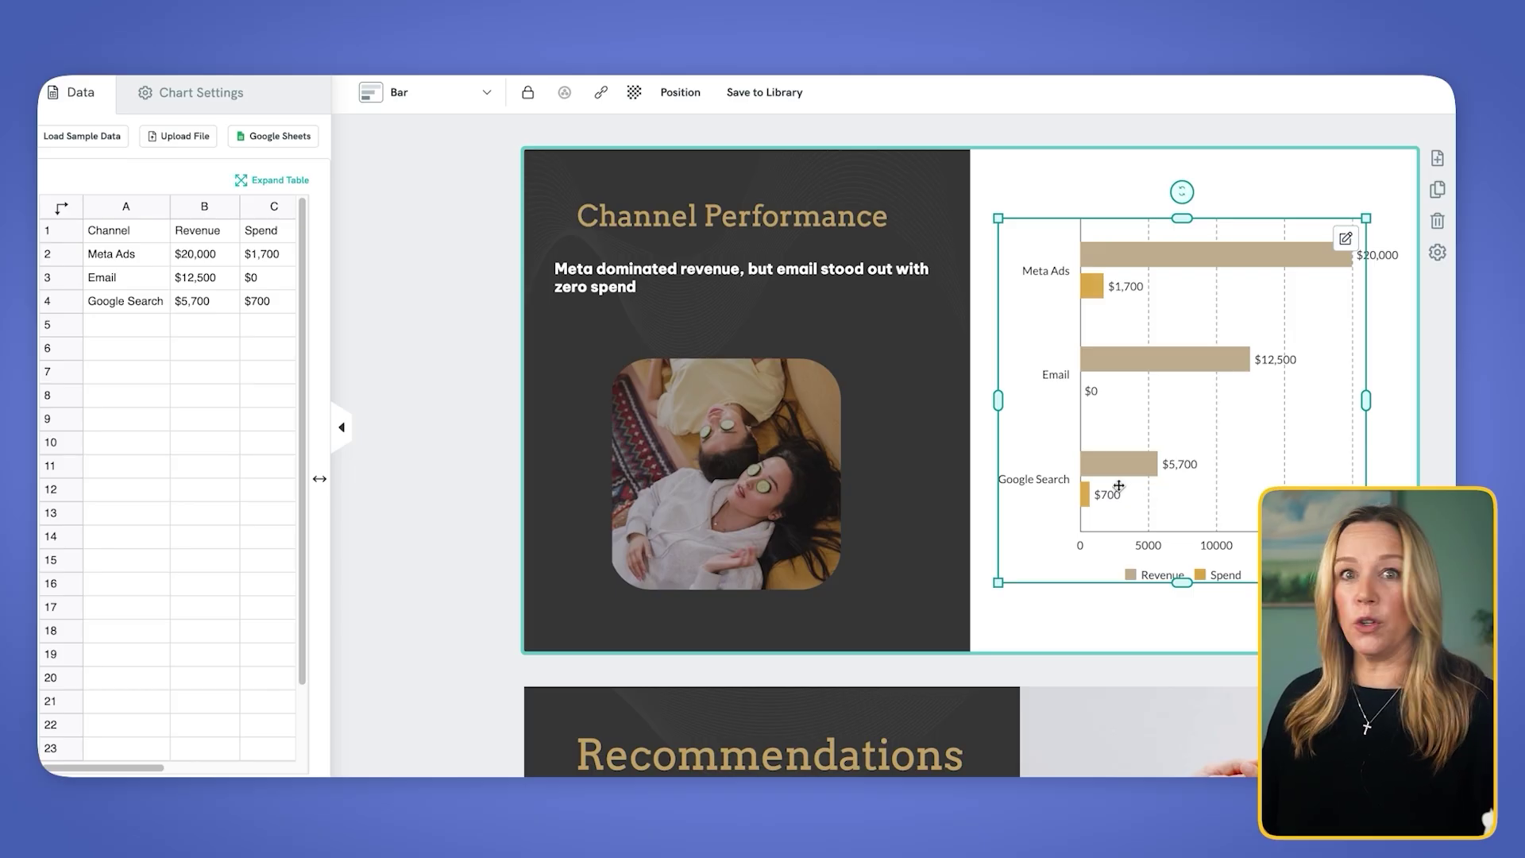
Select the Channel Performance bar chart, view its chart settings, then deselect it.
click(1404, 412)
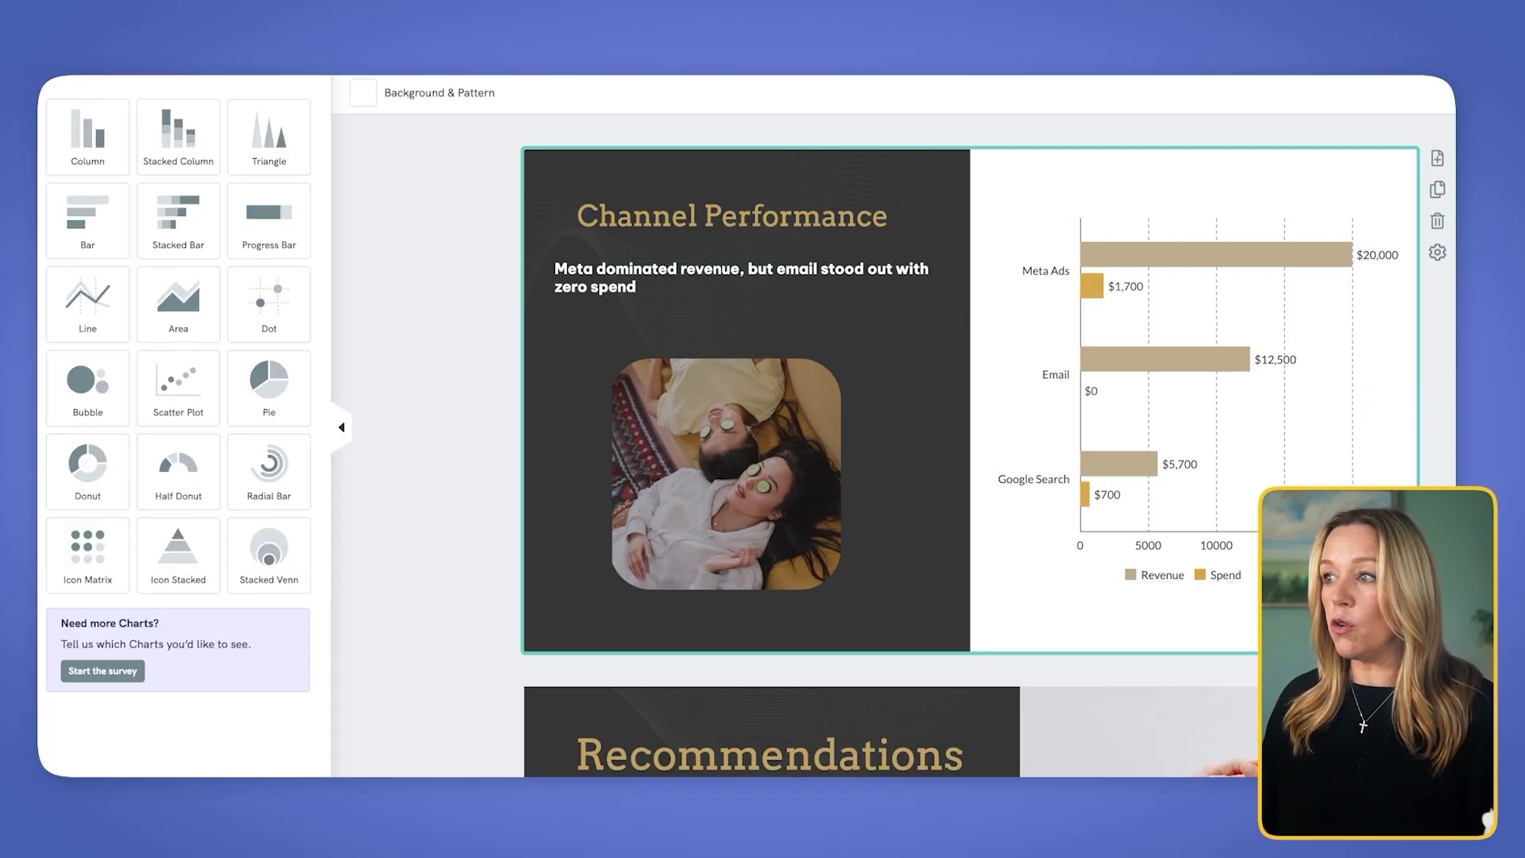
click(1296, 358)
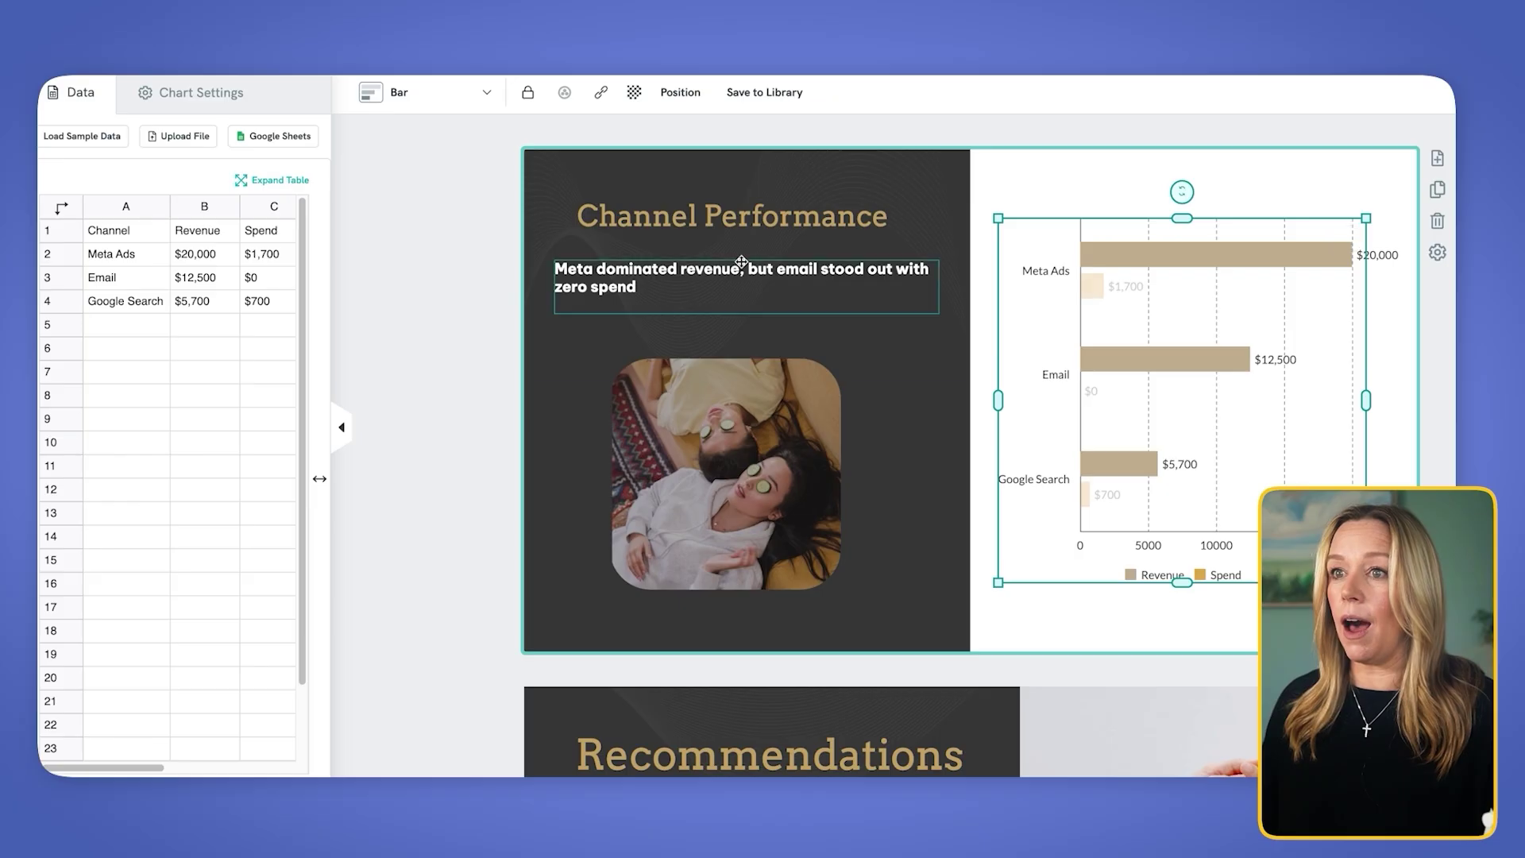
click(218, 97)
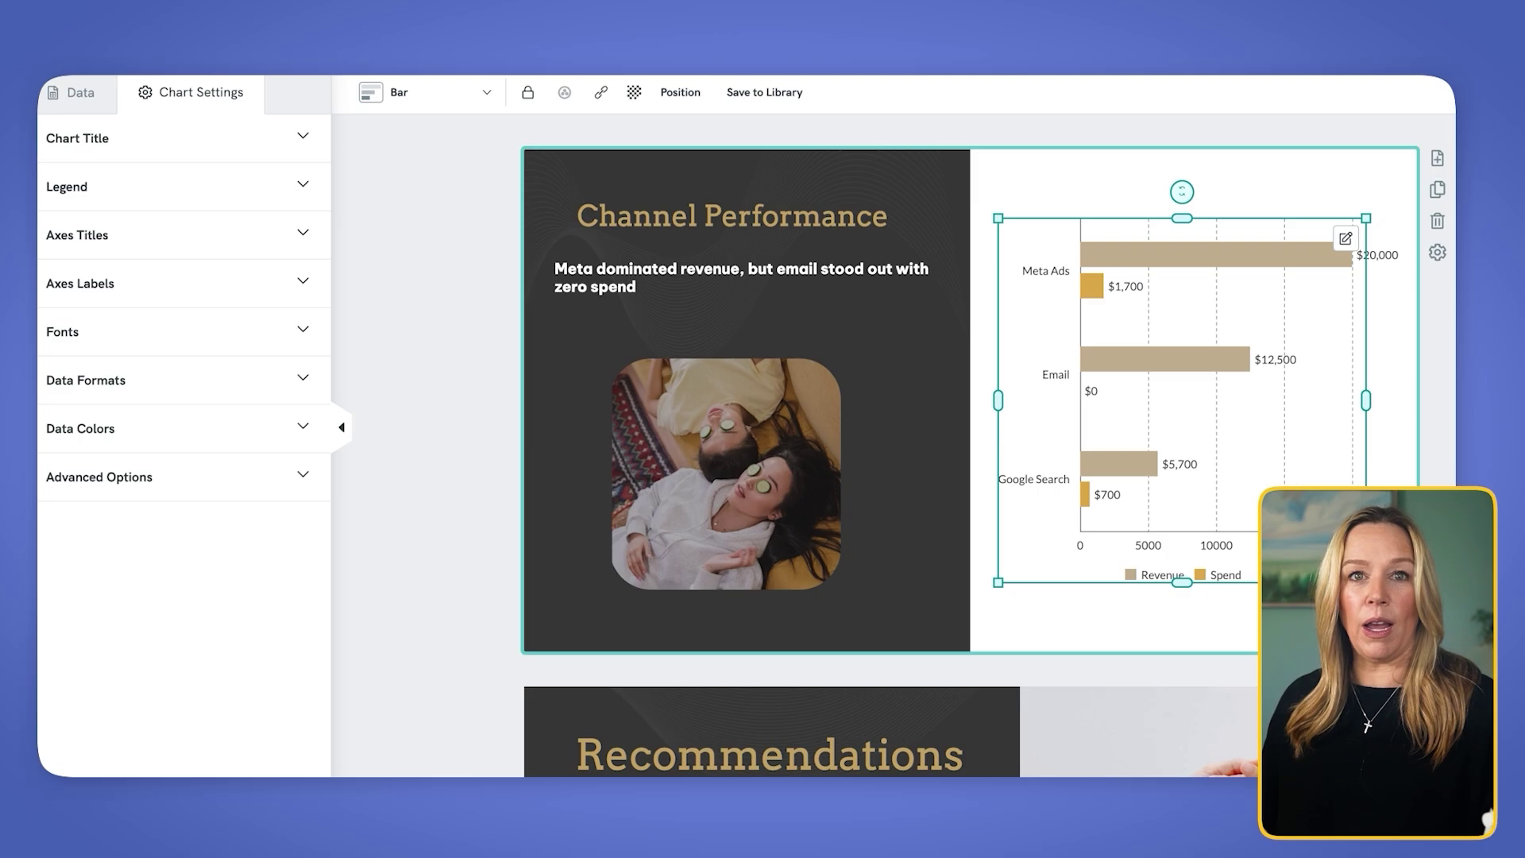
click(1176, 608)
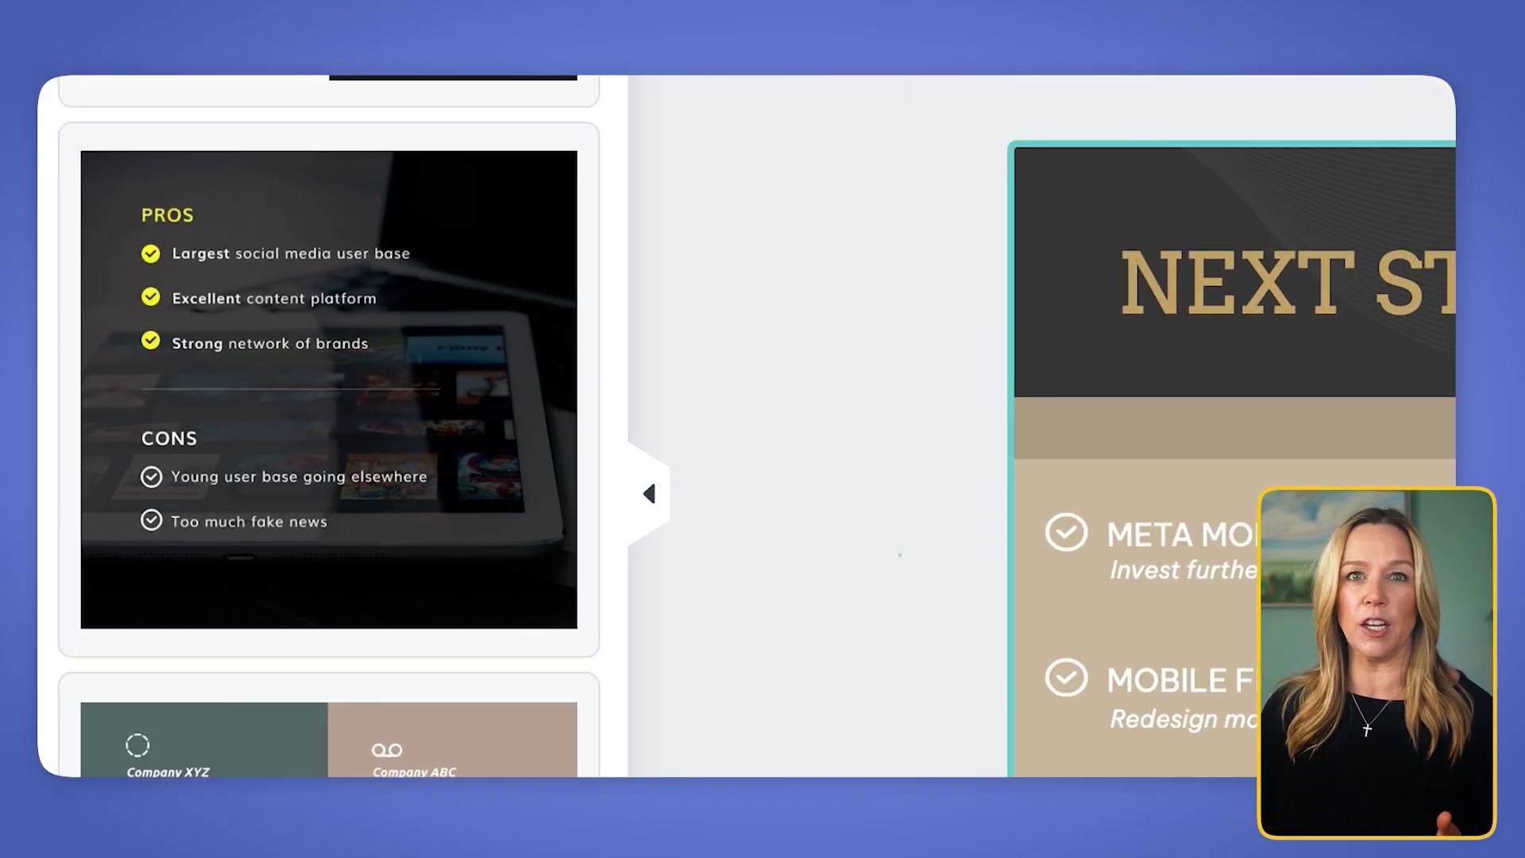
Try the pros and cons comparison template on the Next Steps slide, then undo it.
mouse_move(187, 255)
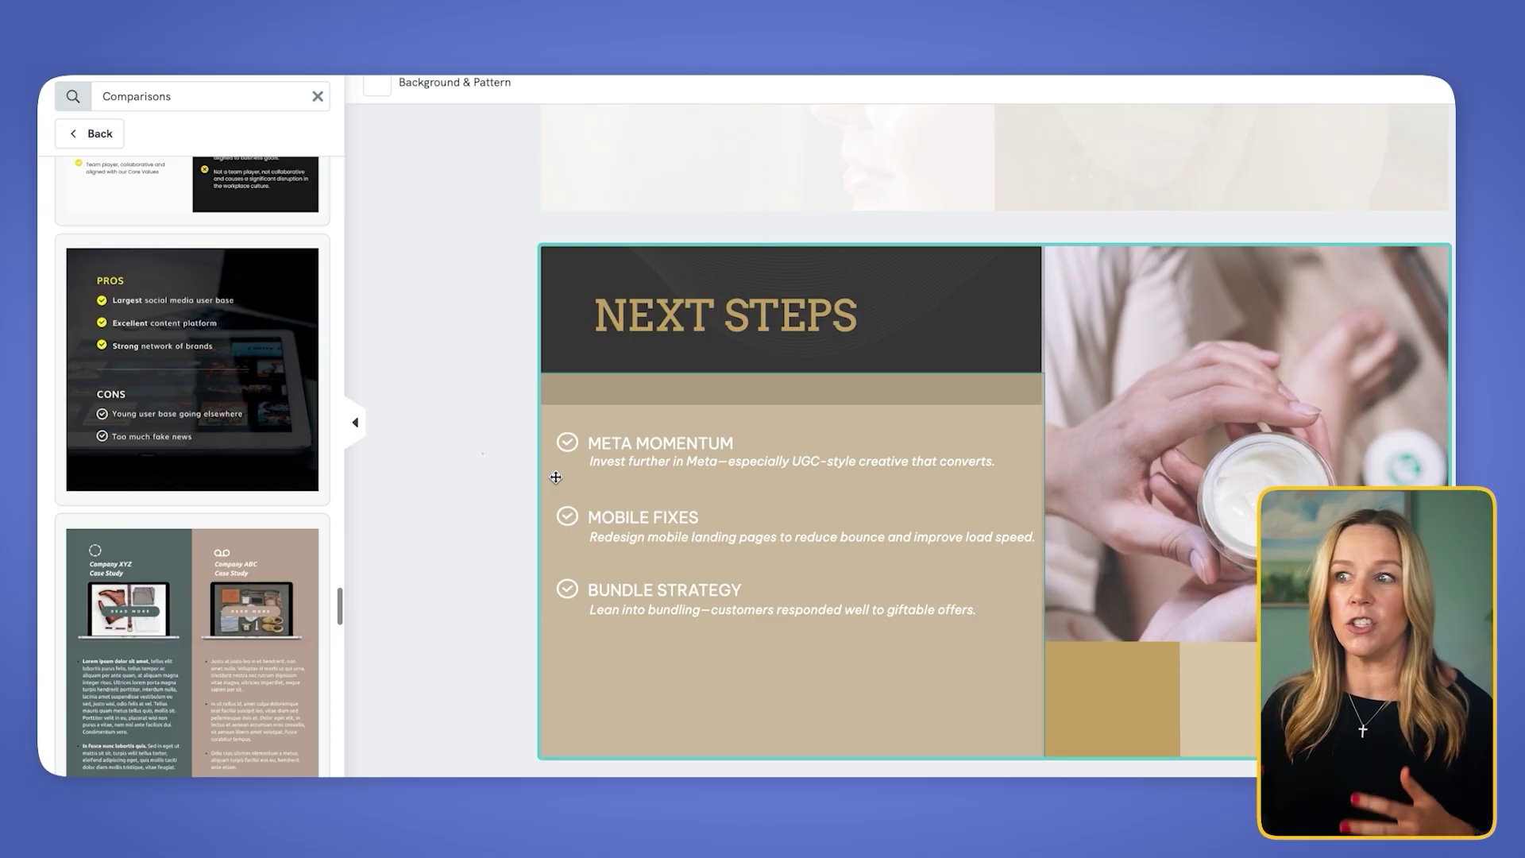
mouse_move(153, 447)
drag(150, 442, 707, 552)
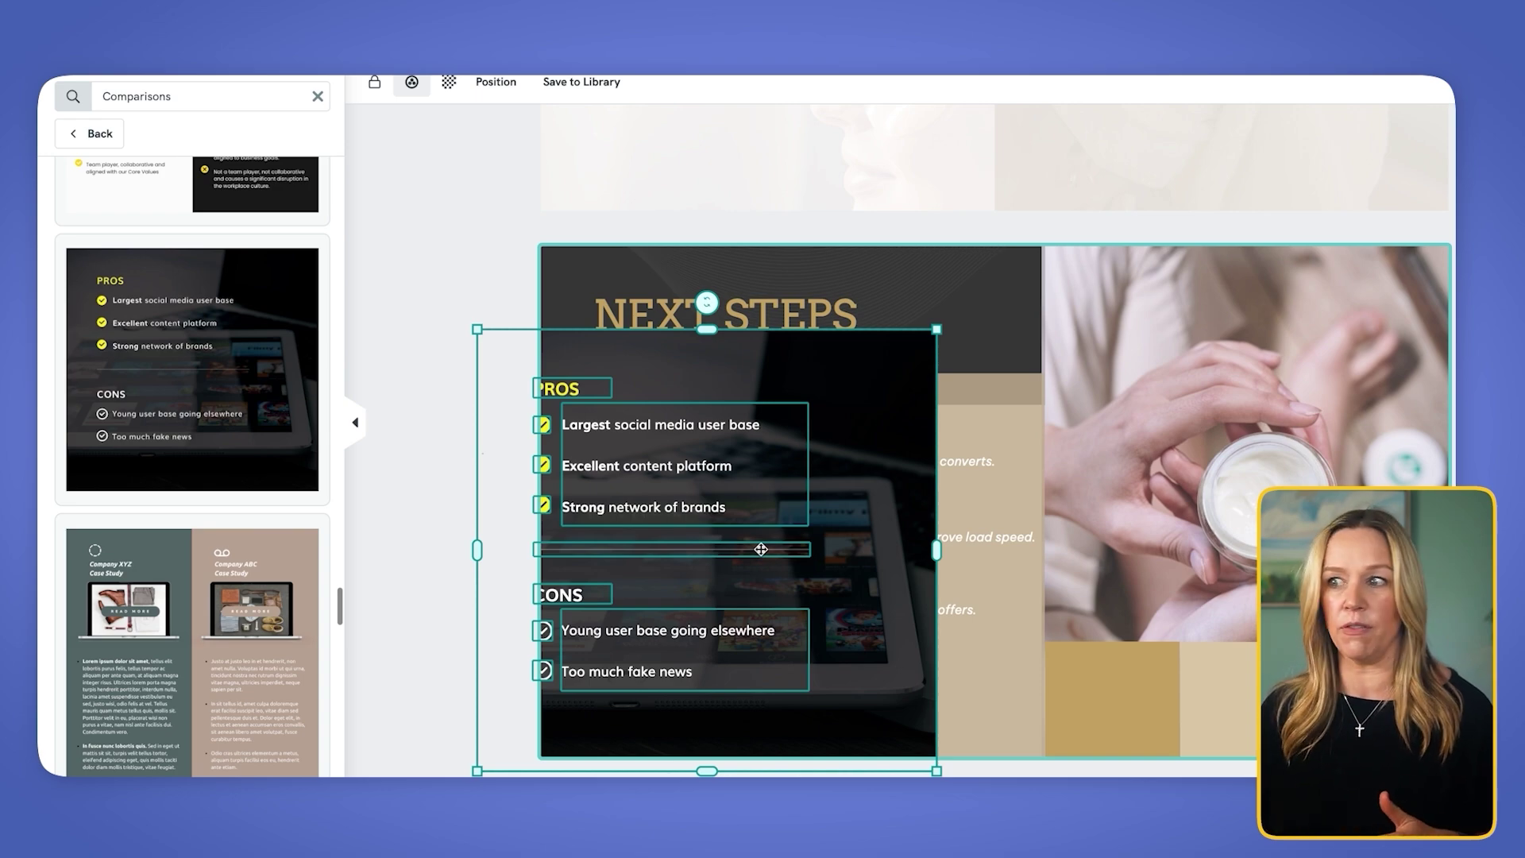
key(ctrl+z)
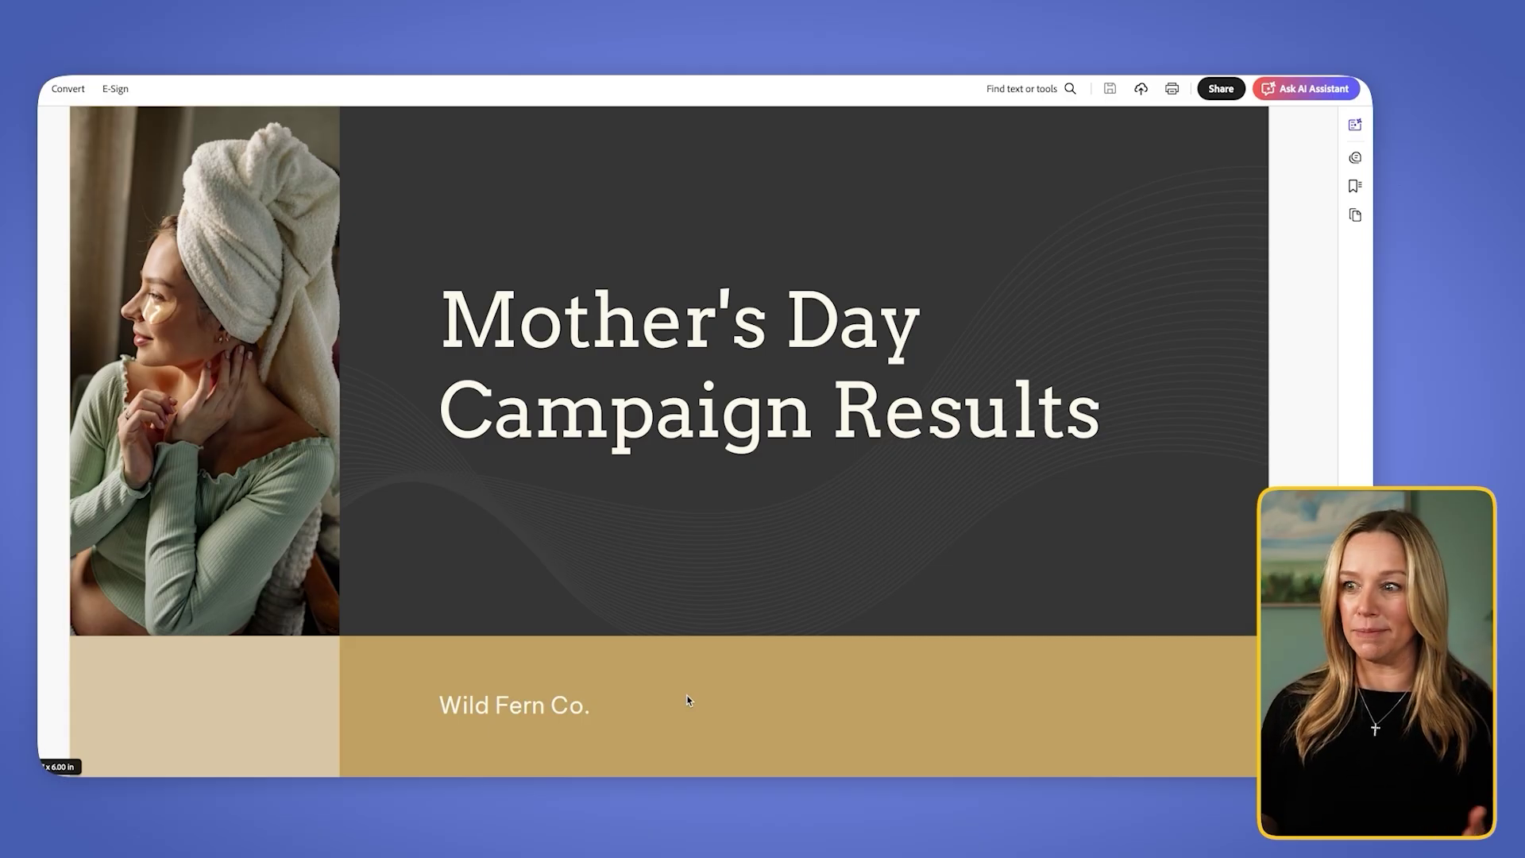
Scroll down through the exported PDF deck in Acrobat.
scroll(688, 699, down, 5)
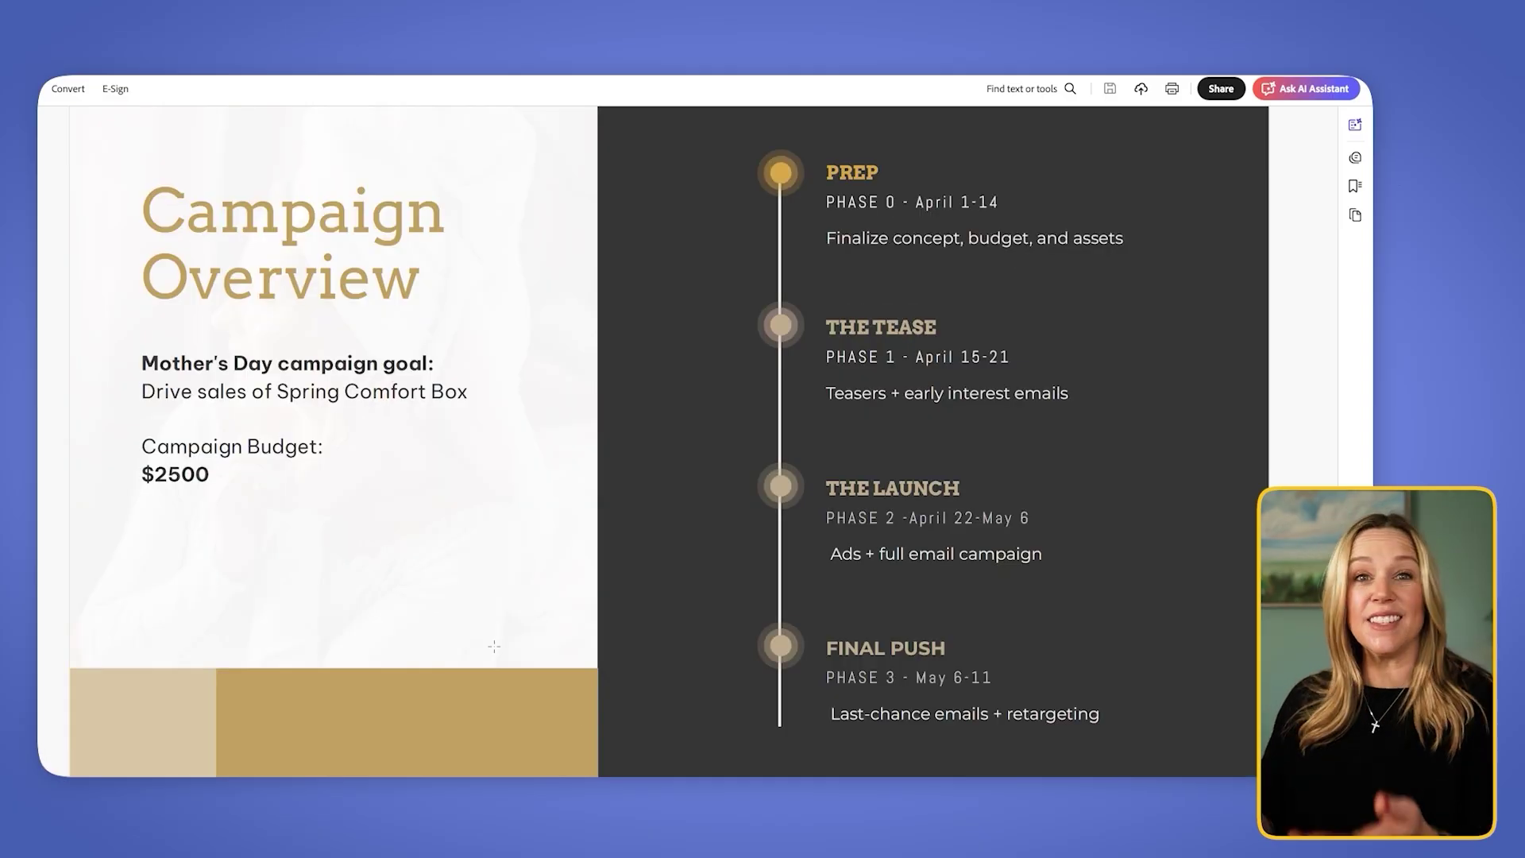